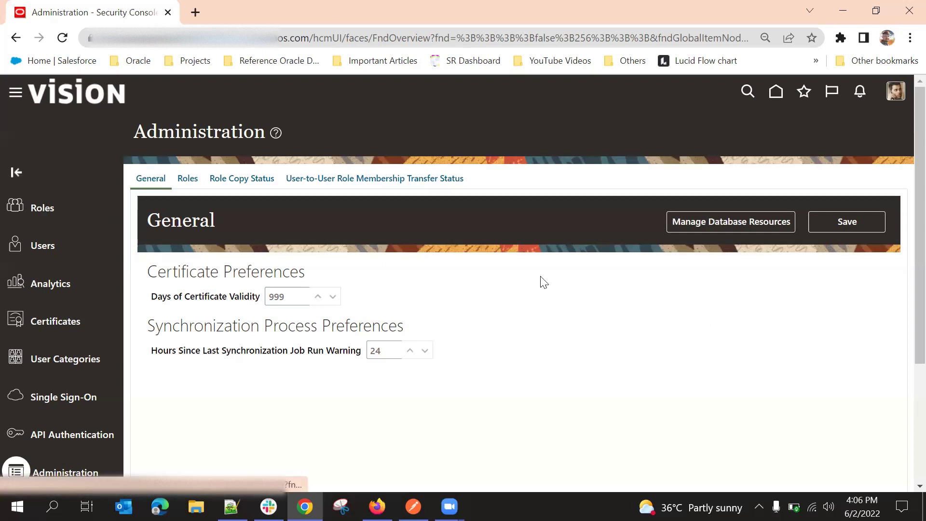
Step: Locate the Security Console entry in the navigator's Tools group, and close the navigator
{"action": "left_click", "coordinate": [16, 95]}
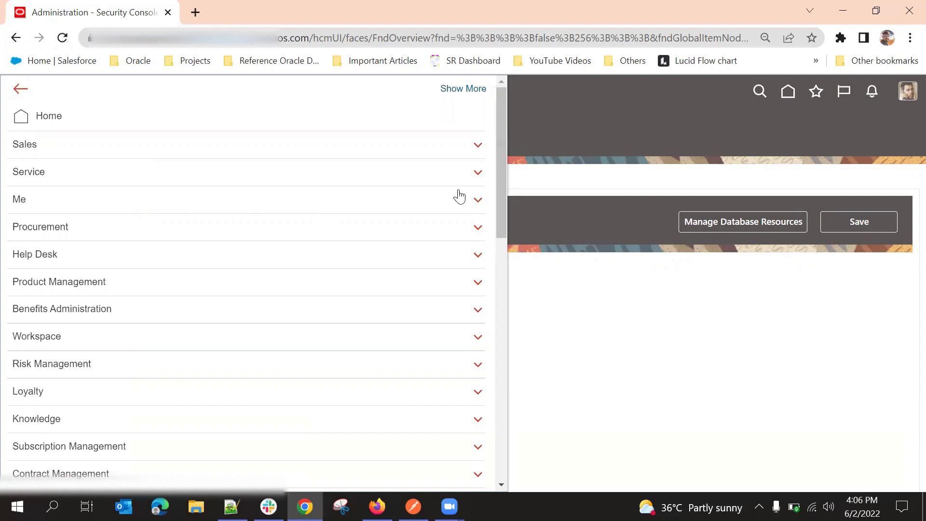
{"action": "scroll", "coordinate": [458, 196], "scroll_direction": "down", "scroll_amount": 12}
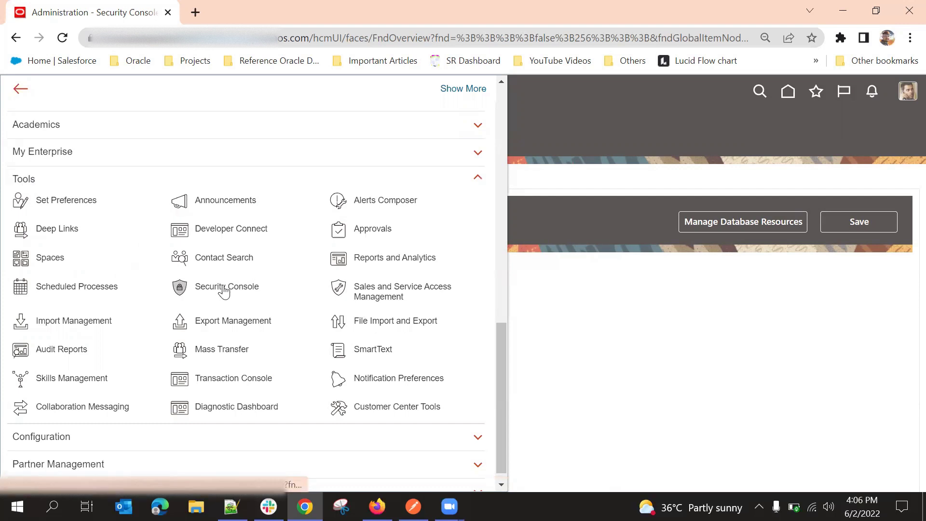
{"action": "left_click", "coordinate": [538, 292]}
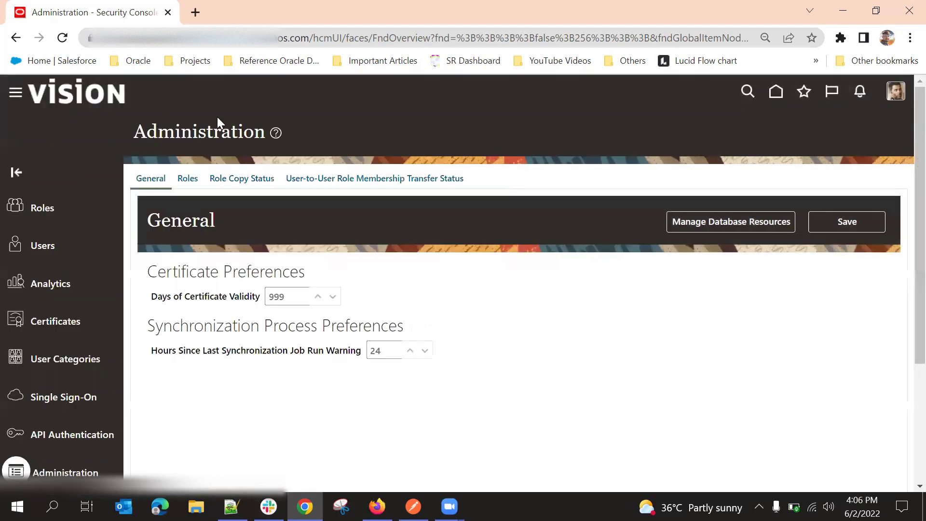
Step: Open the Roles page and look up roles matching "Sales Re"
{"action": "left_click", "coordinate": [44, 206]}
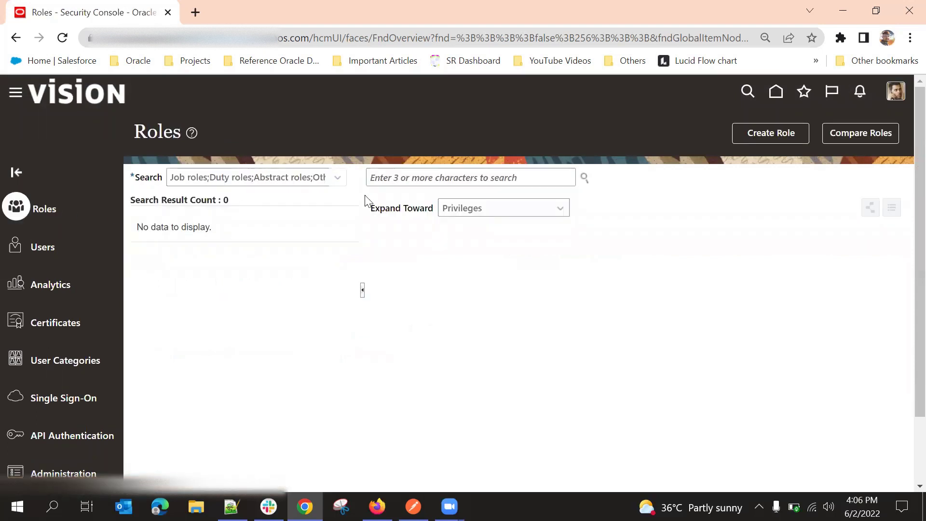
{"action": "left_click", "coordinate": [420, 175]}
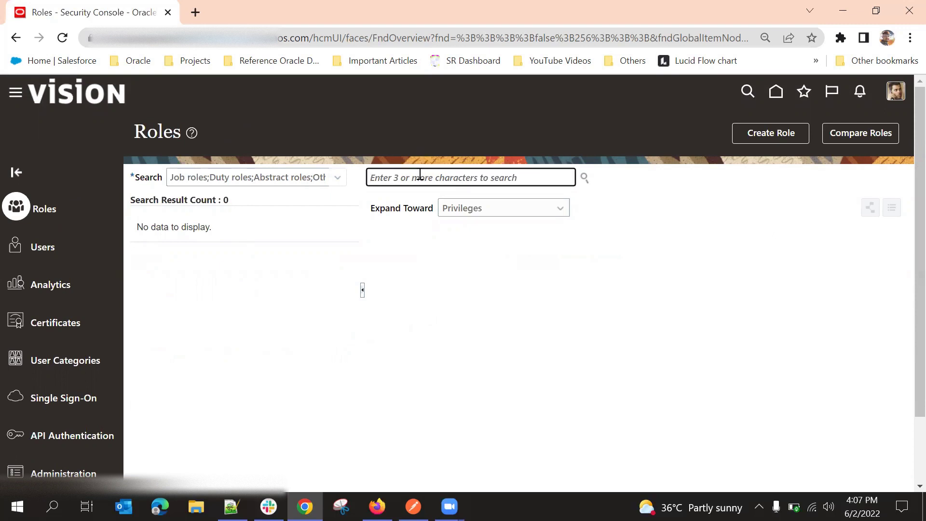
{"action": "type", "text": "Sales Re"}
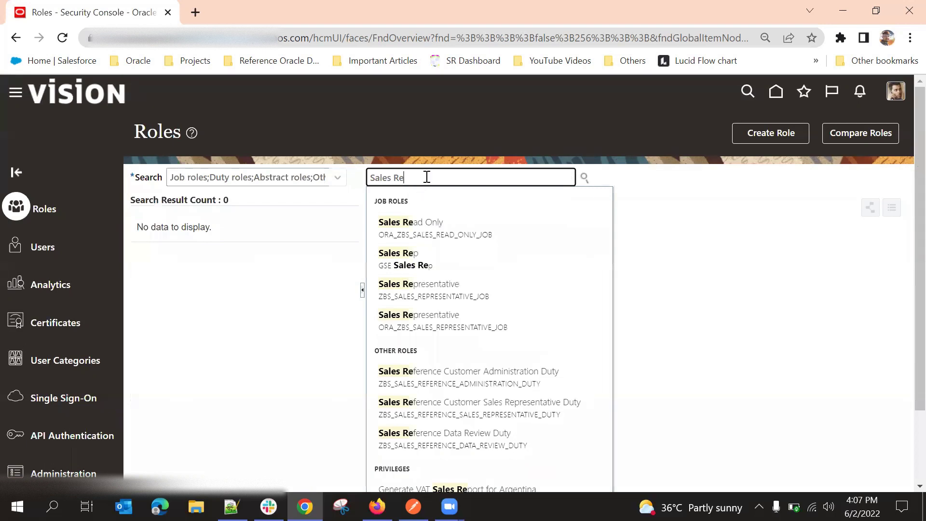
{"action": "left_click", "coordinate": [663, 205]}
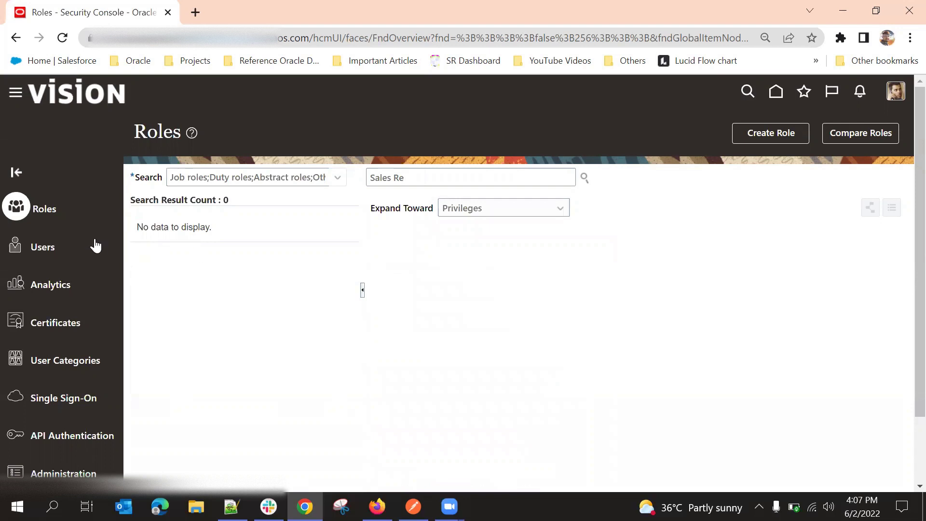
Step: Search the user accounts by user name for "test" and view the other available search criteria
{"action": "left_click", "coordinate": [59, 244]}
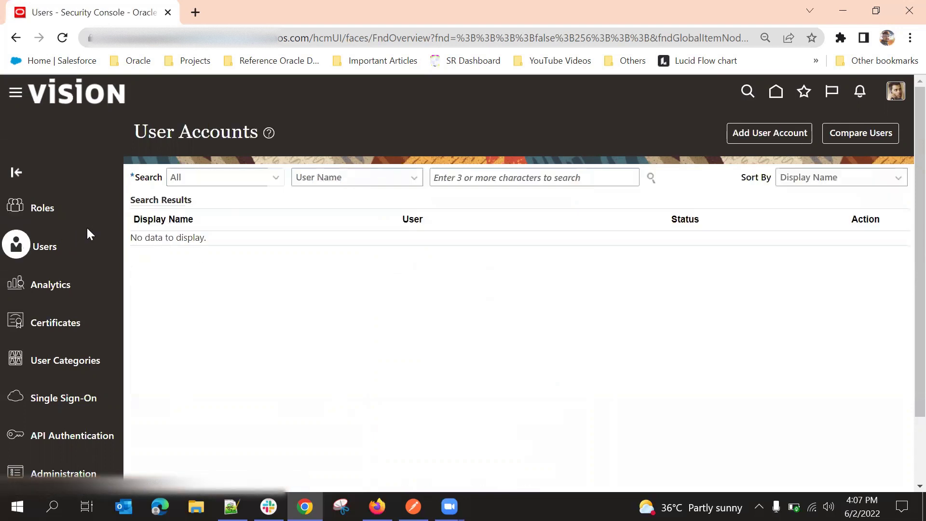
{"action": "left_click", "coordinate": [468, 180]}
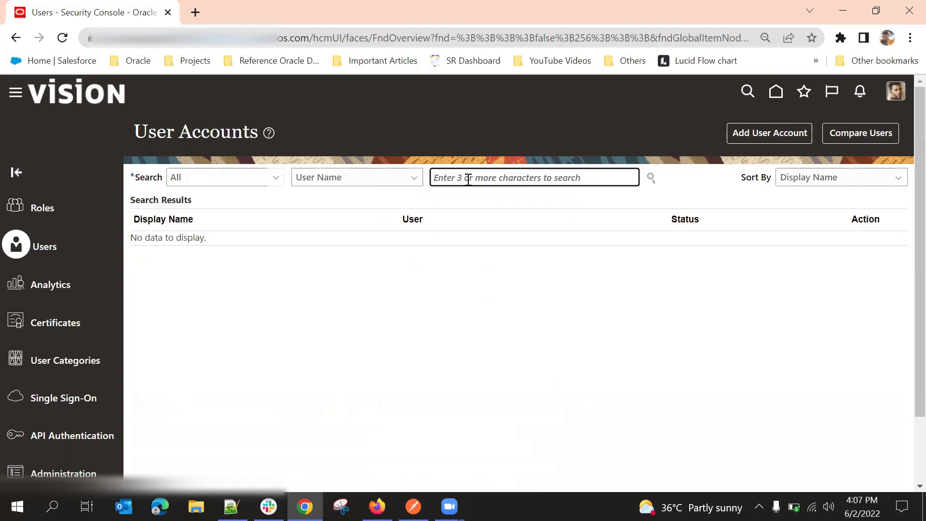
{"action": "type", "text": "test"}
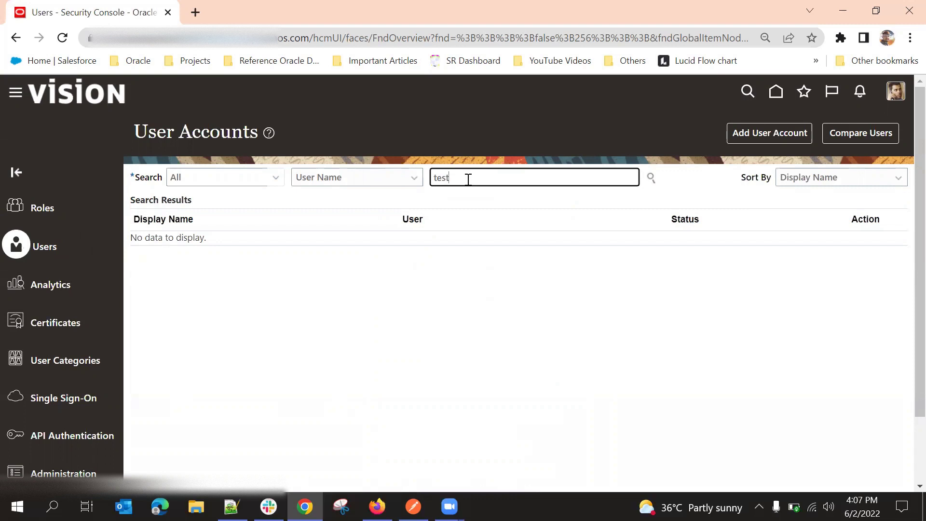
{"action": "key", "text": "Return"}
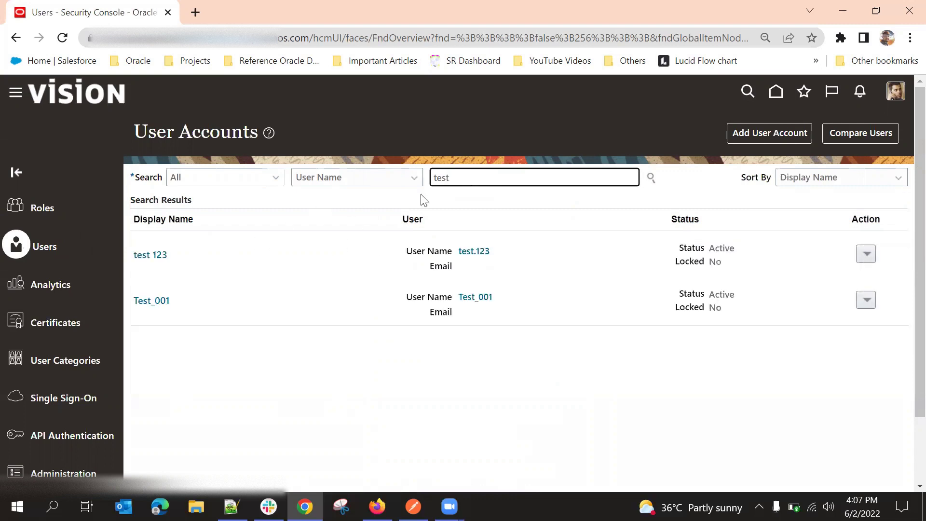
{"action": "left_click", "coordinate": [363, 180]}
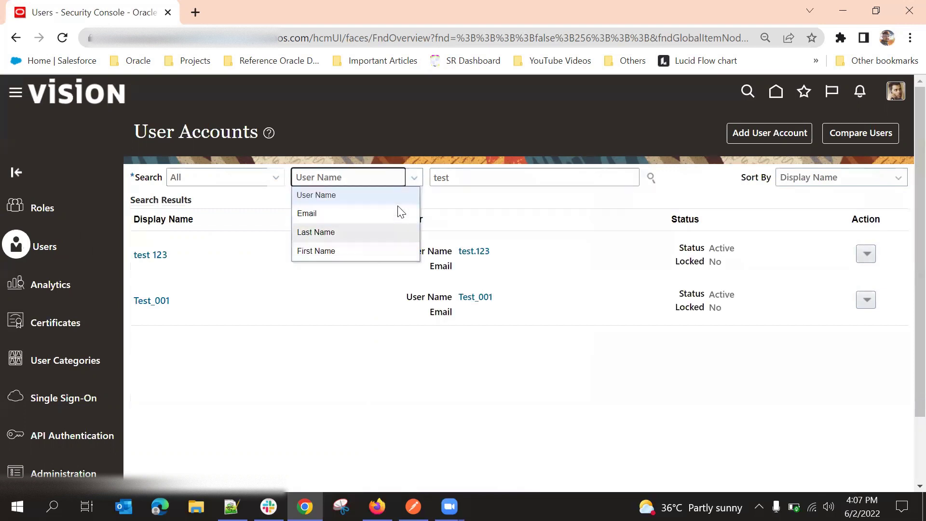
{"action": "left_click", "coordinate": [459, 129]}
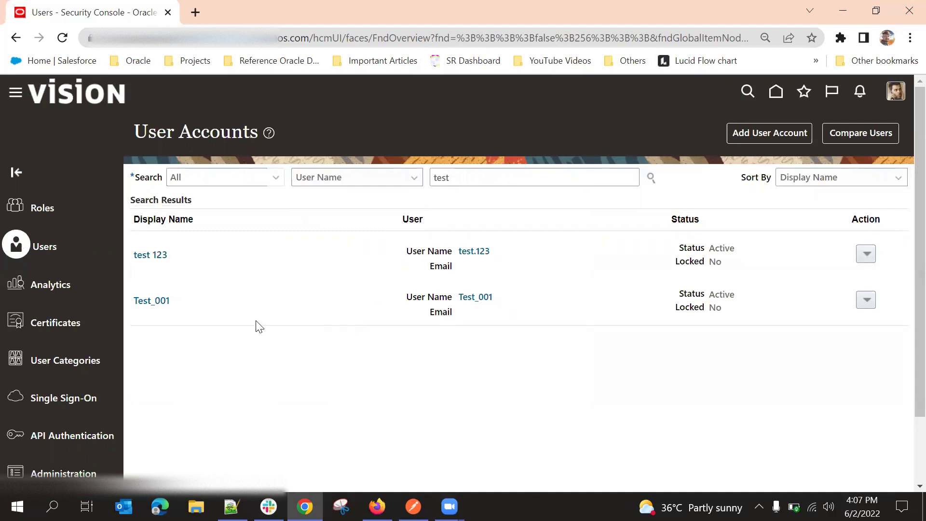
Step: Open the Test_001 user account and review its user information, account information and assigned roles
{"action": "left_click", "coordinate": [163, 303]}
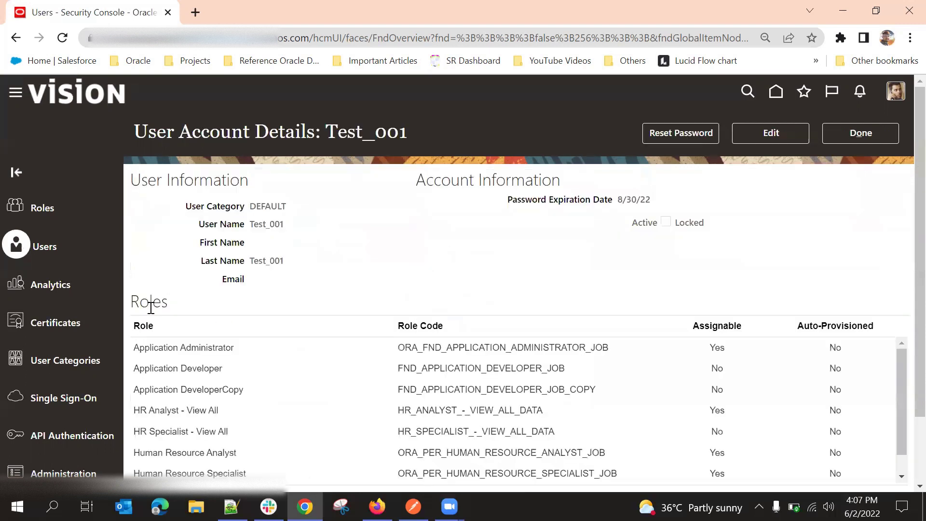
{"action": "scroll", "coordinate": [515, 221], "scroll_direction": "down", "scroll_amount": 2}
{"action": "scroll", "coordinate": [482, 205], "scroll_direction": "up", "scroll_amount": 2}
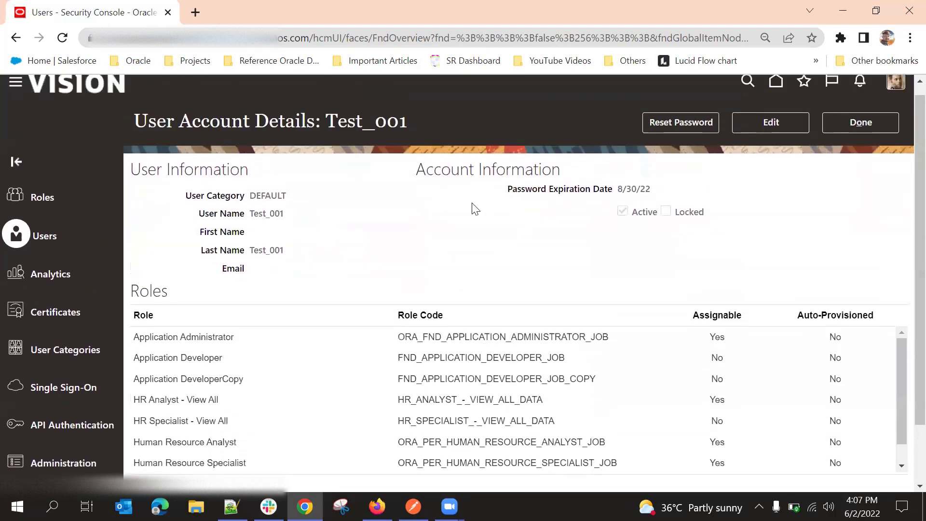
{"action": "scroll", "coordinate": [501, 213], "scroll_direction": "down", "scroll_amount": 2}
{"action": "scroll", "coordinate": [387, 334], "scroll_direction": "down", "scroll_amount": 1}
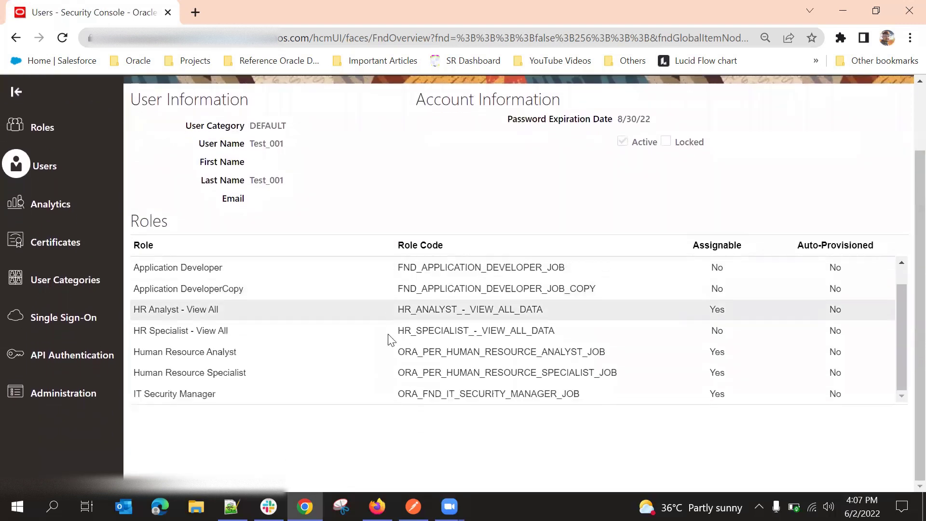
{"action": "scroll", "coordinate": [381, 314], "scroll_direction": "up", "scroll_amount": 3}
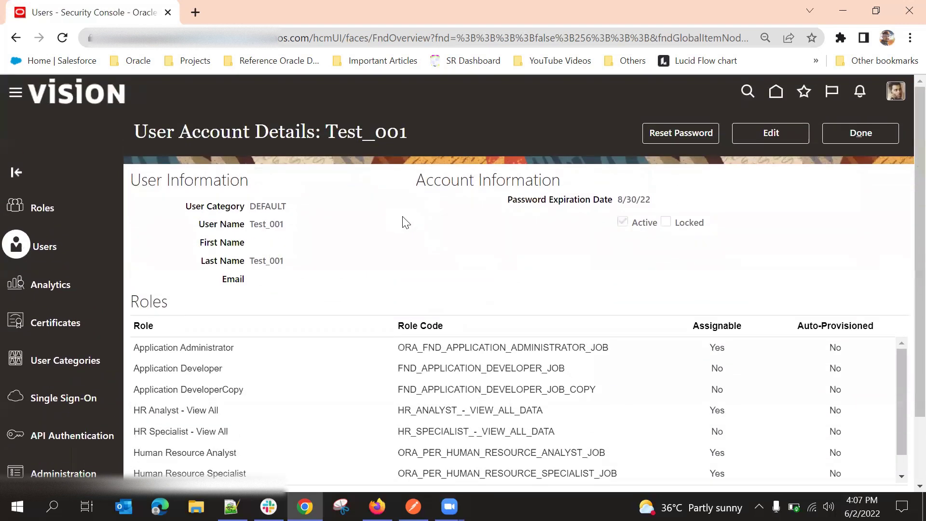
{"action": "scroll", "coordinate": [442, 296], "scroll_direction": "down", "scroll_amount": 2}
{"action": "scroll", "coordinate": [442, 296], "scroll_direction": "up", "scroll_amount": 2}
Step: Return to the user accounts list and view the actions available for the test 123 account
{"action": "left_click", "coordinate": [883, 141]}
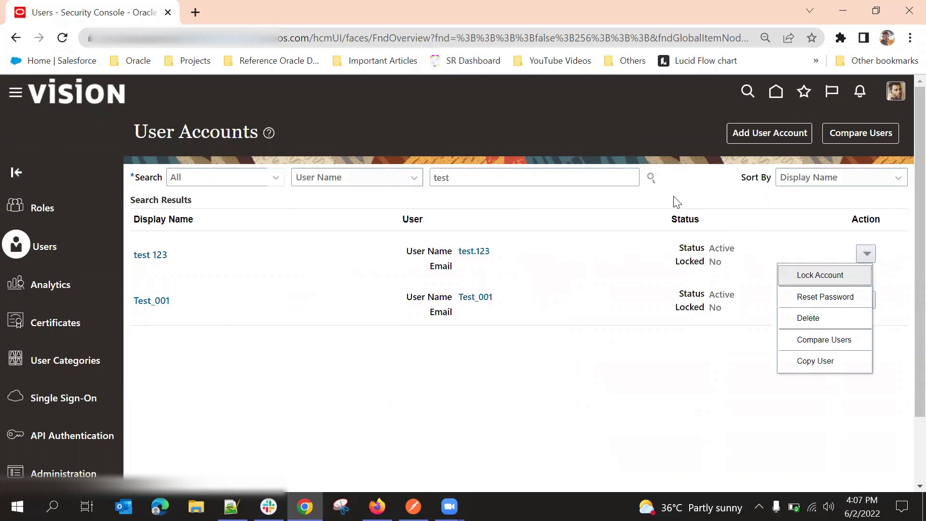
{"action": "left_click", "coordinate": [688, 162]}
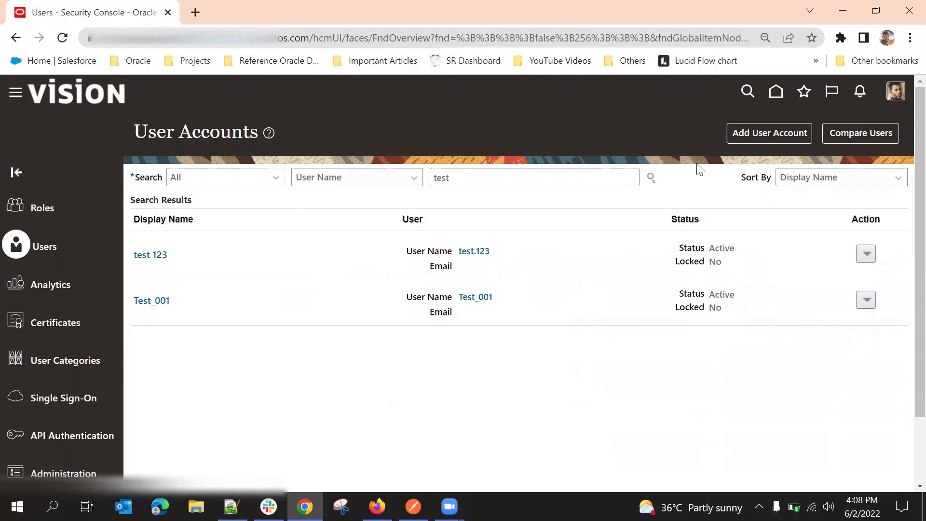
{"action": "scroll", "coordinate": [674, 169], "scroll_direction": "down", "scroll_amount": 2}
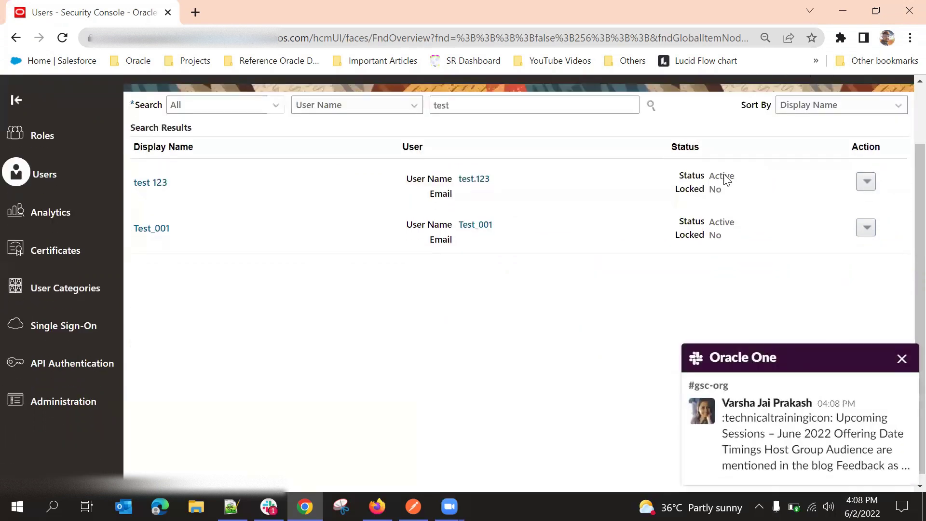
{"action": "left_click", "coordinate": [902, 359]}
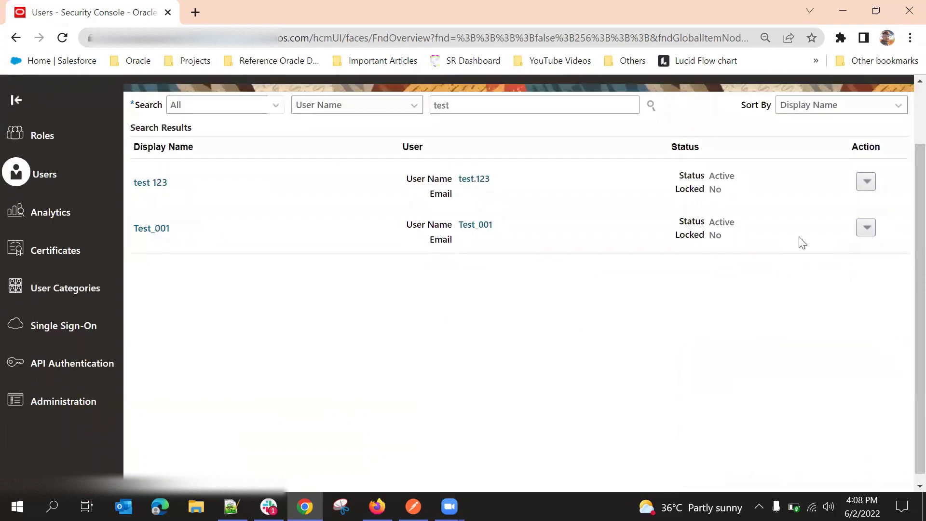
{"action": "scroll", "coordinate": [721, 135], "scroll_direction": "up", "scroll_amount": 2}
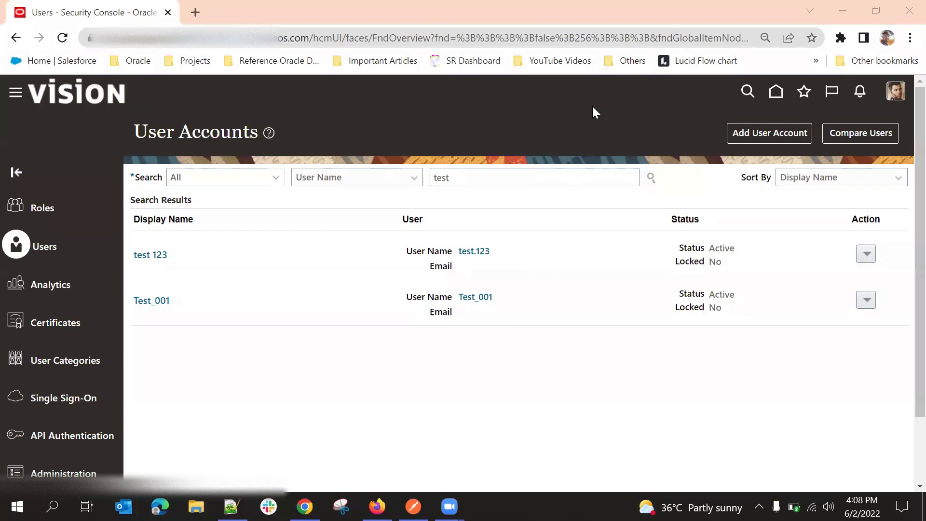
Step: Open Analytics and display the roles belonging to the CRM - Duty Roles category
{"action": "left_click", "coordinate": [43, 285]}
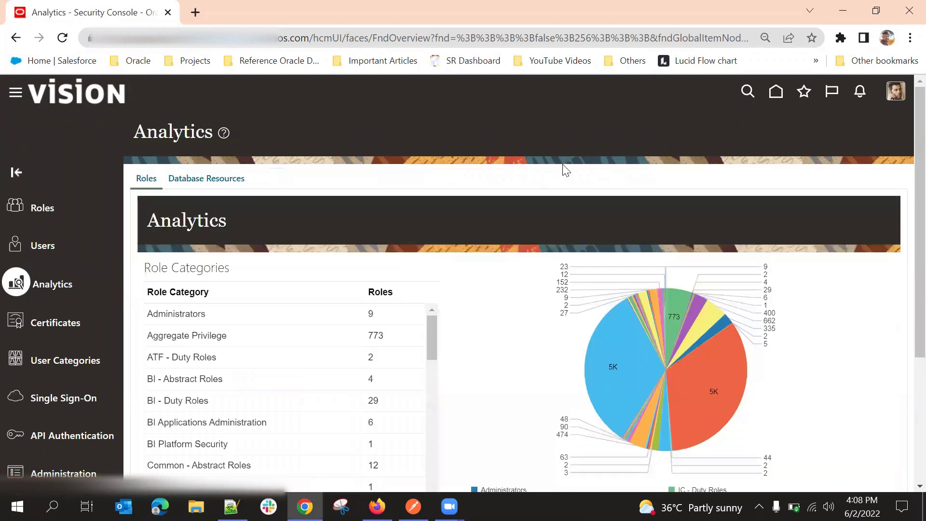
{"action": "scroll", "coordinate": [526, 164], "scroll_direction": "down", "scroll_amount": 2}
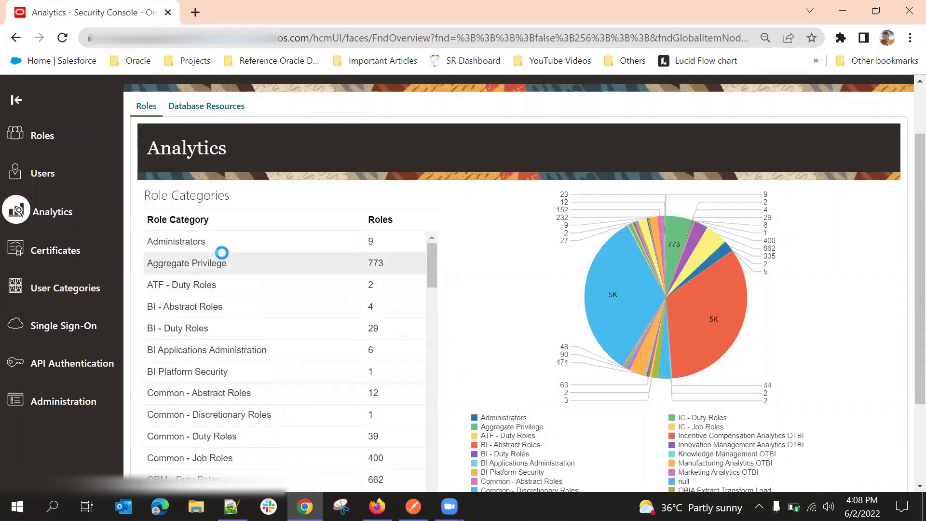
{"action": "scroll", "coordinate": [227, 303], "scroll_direction": "down", "scroll_amount": 2}
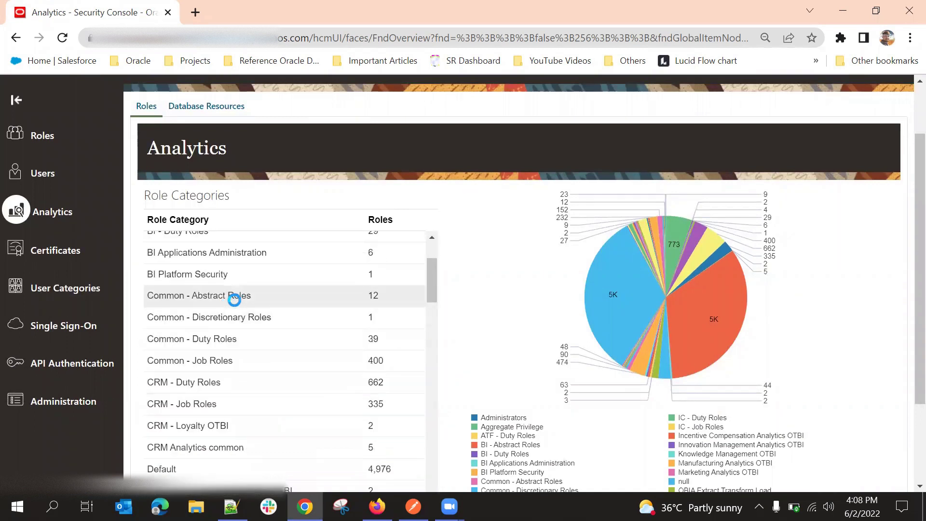
{"action": "scroll", "coordinate": [255, 284], "scroll_direction": "up", "scroll_amount": 2}
{"action": "scroll", "coordinate": [355, 275], "scroll_direction": "down", "scroll_amount": 2}
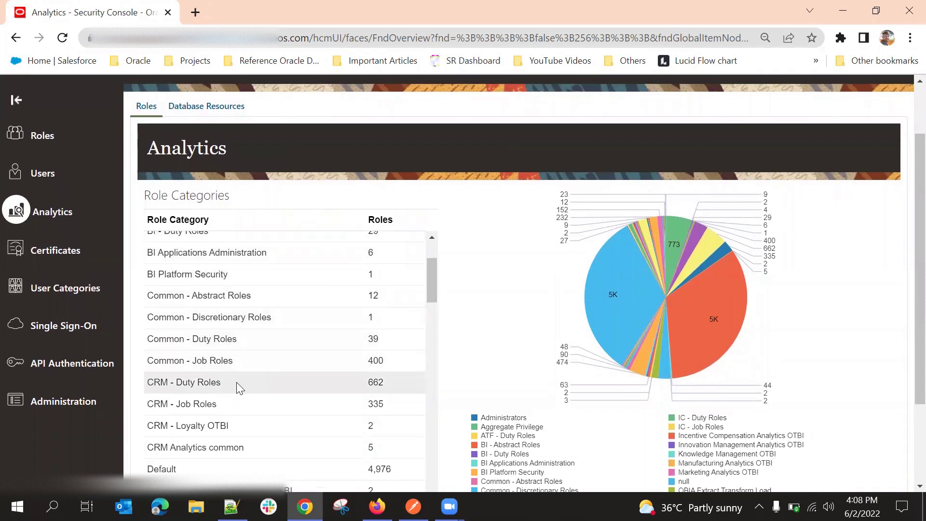
{"action": "scroll", "coordinate": [284, 340], "scroll_direction": "down", "scroll_amount": 2}
{"action": "left_click", "coordinate": [217, 285]}
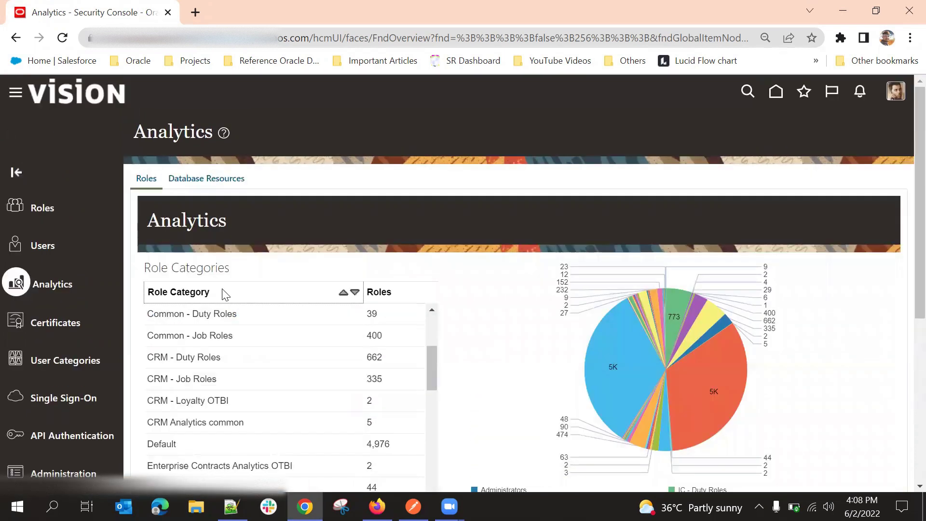
Step: Review the role category chart and the list of roles in the CRM - Duty Roles category
{"action": "scroll", "coordinate": [465, 217], "scroll_direction": "down", "scroll_amount": 5}
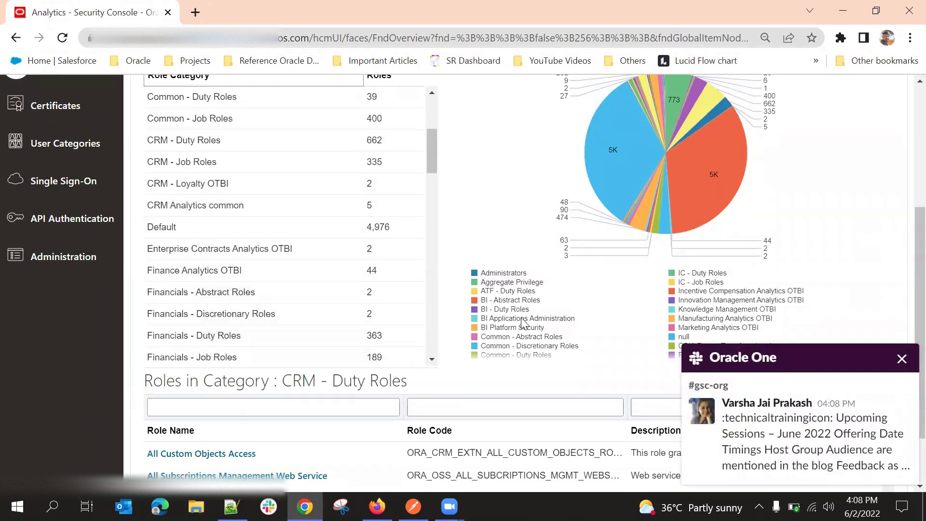
{"action": "scroll", "coordinate": [458, 202], "scroll_direction": "up", "scroll_amount": 1}
{"action": "left_click", "coordinate": [901, 359]}
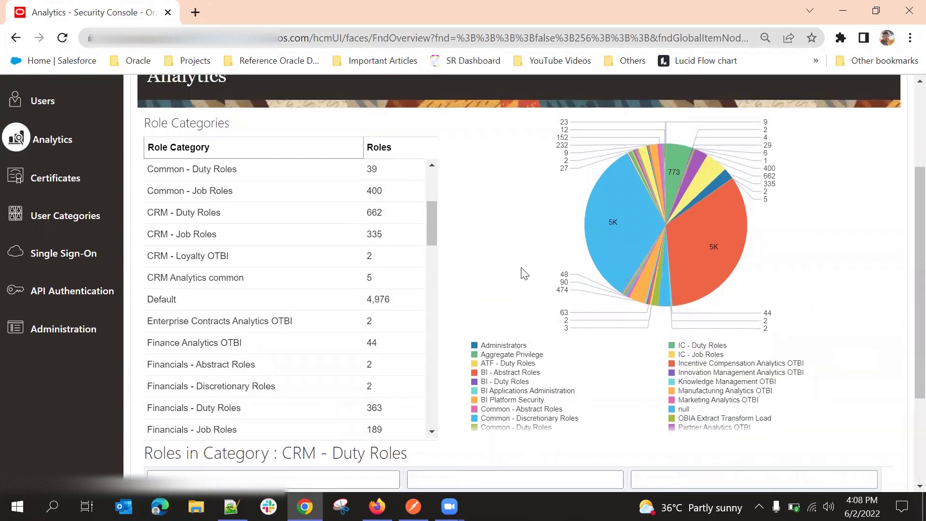
{"action": "scroll", "coordinate": [523, 271], "scroll_direction": "down", "scroll_amount": 3}
{"action": "scroll", "coordinate": [523, 272], "scroll_direction": "down", "scroll_amount": 2}
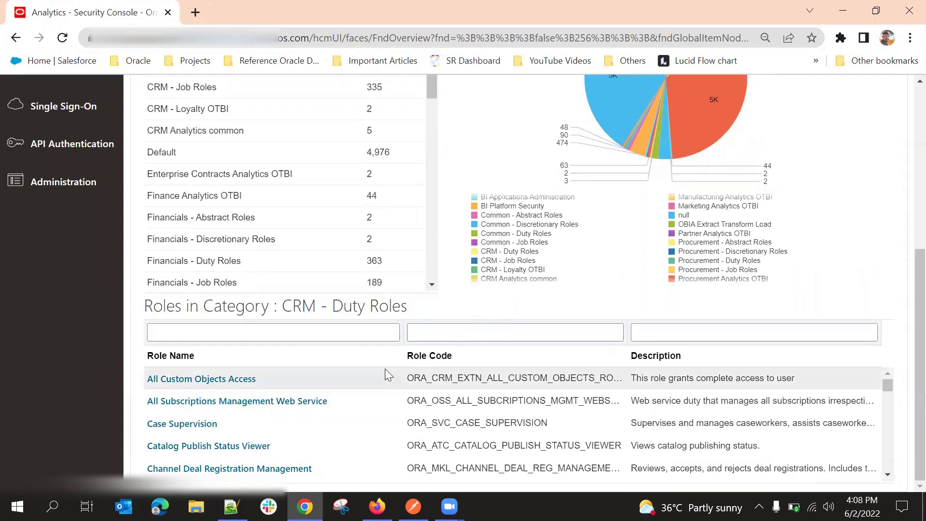
{"action": "scroll", "coordinate": [310, 372], "scroll_direction": "down", "scroll_amount": 2}
{"action": "scroll", "coordinate": [526, 314], "scroll_direction": "up", "scroll_amount": 6}
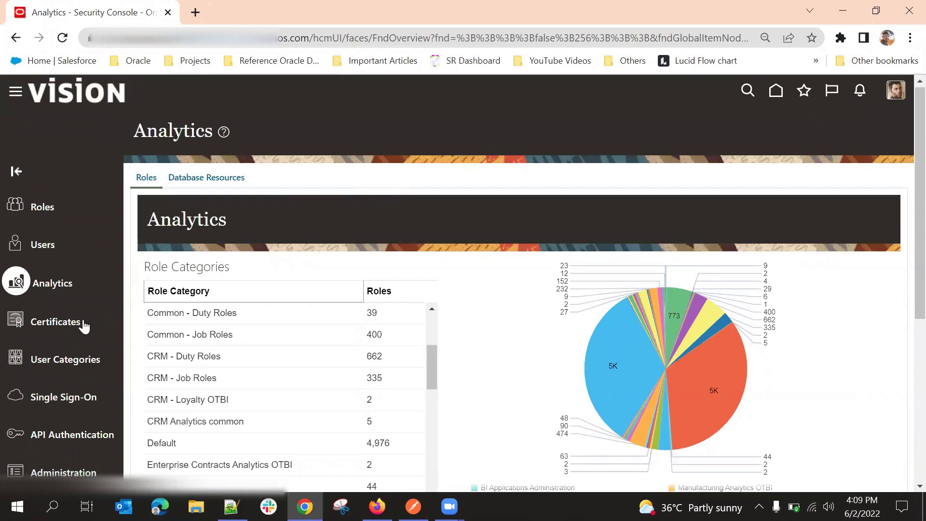
Step: View the Certificates page and the User Categories page
{"action": "scroll", "coordinate": [82, 318], "scroll_direction": "down", "scroll_amount": 1}
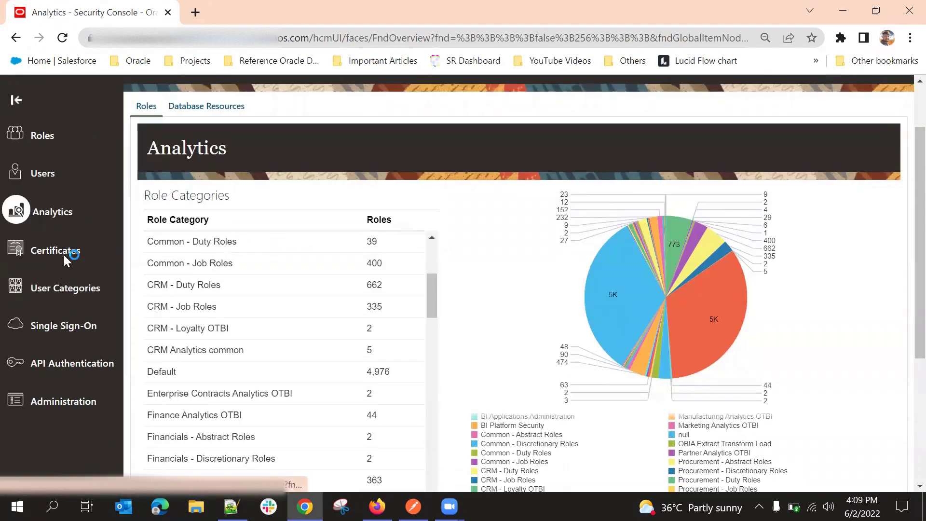
{"action": "left_click", "coordinate": [64, 255]}
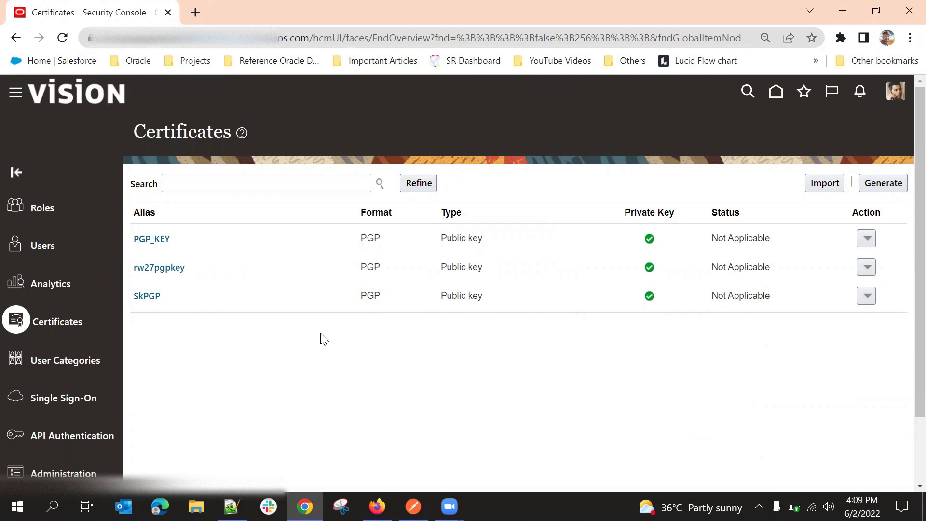
{"action": "left_click", "coordinate": [79, 357]}
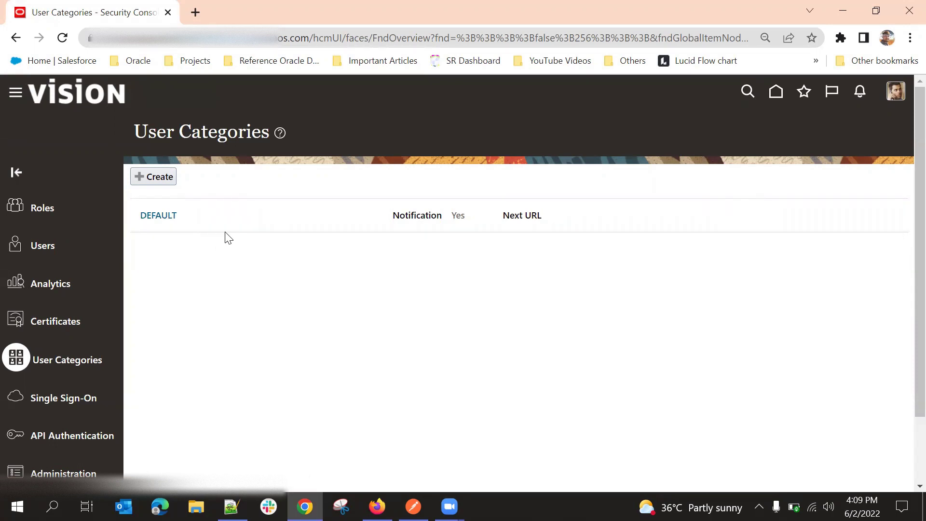
{"action": "scroll", "coordinate": [161, 302], "scroll_direction": "down", "scroll_amount": 2}
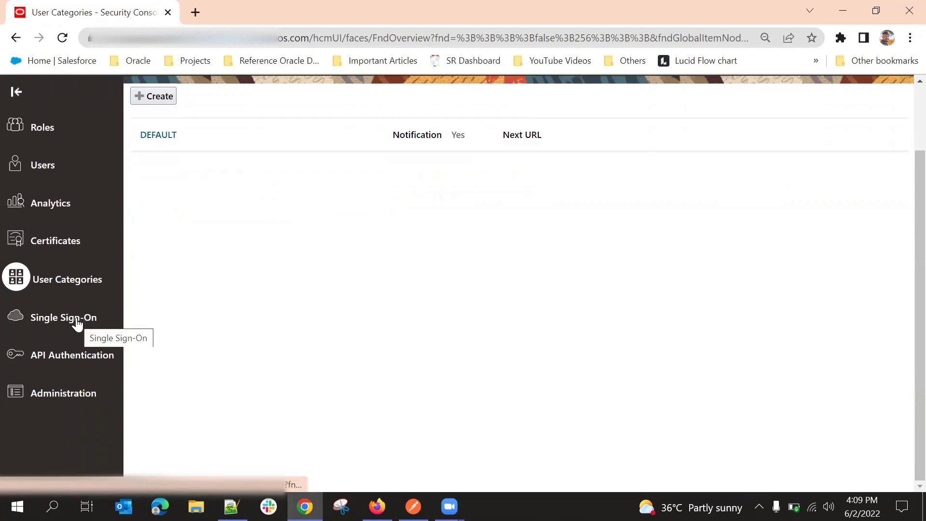
Step: View the Single Sign-On configuration page, and return to the User Categories page
{"action": "left_click", "coordinate": [75, 317]}
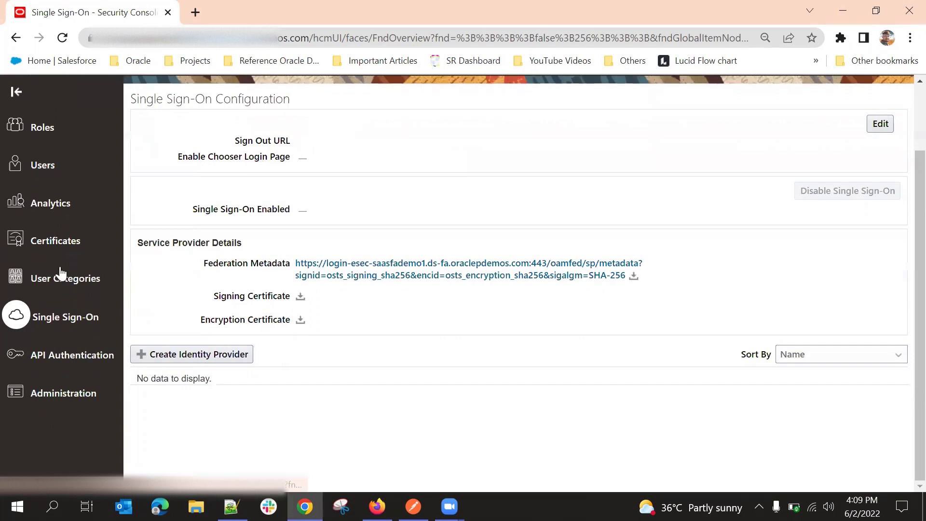
{"action": "left_click", "coordinate": [70, 282]}
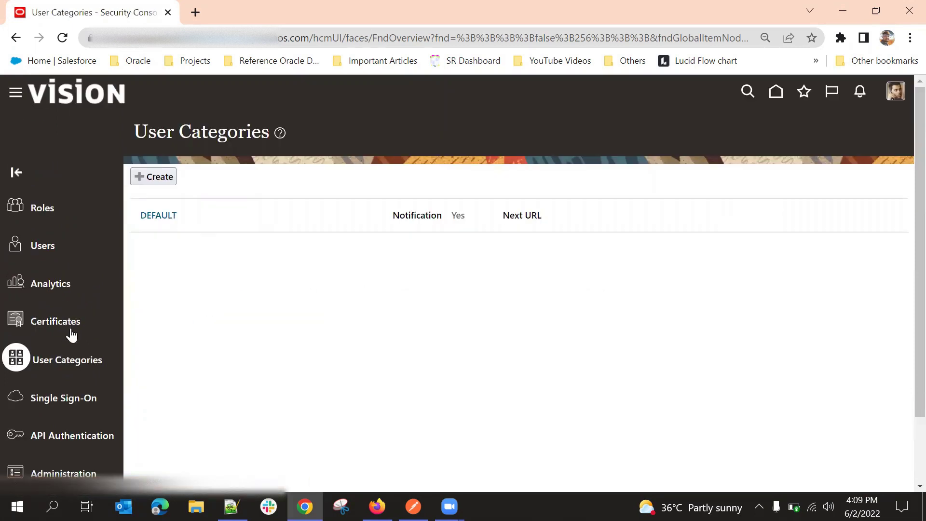
{"action": "scroll", "coordinate": [70, 329], "scroll_direction": "down", "scroll_amount": 2}
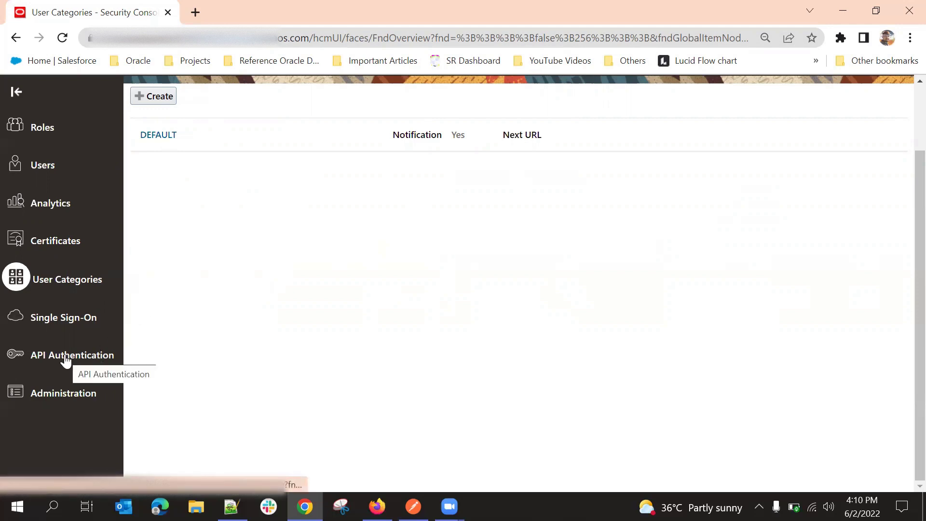
Step: Open the Administration page and review its General settings and the Role Preferences
{"action": "left_click", "coordinate": [64, 388]}
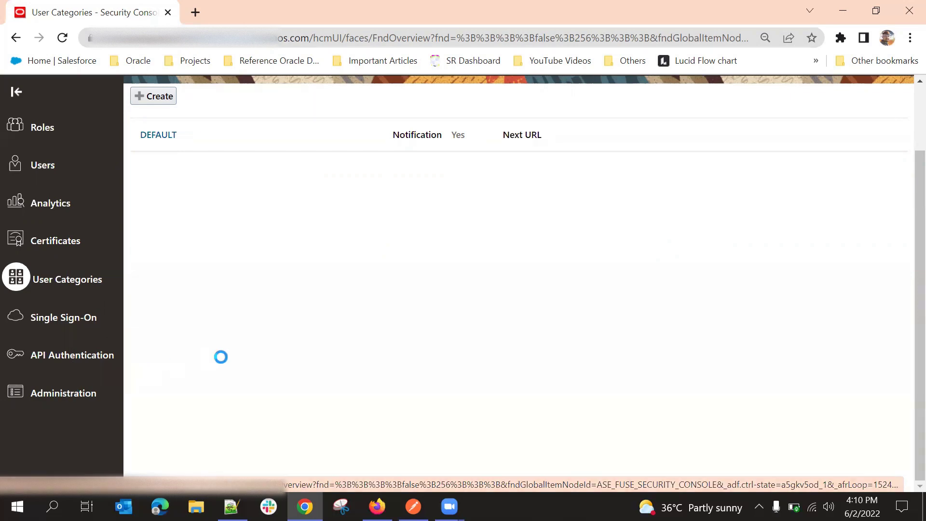
{"action": "scroll", "coordinate": [223, 204], "scroll_direction": "down", "scroll_amount": 2}
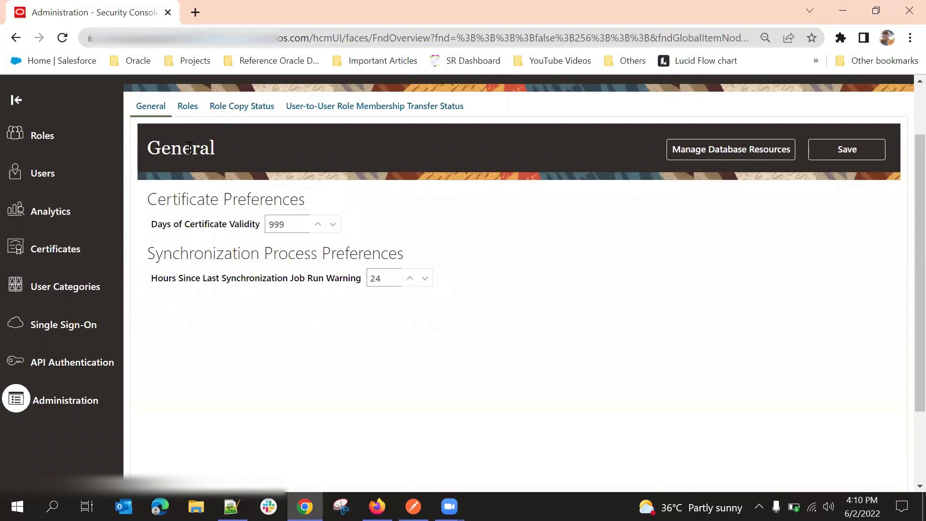
{"action": "left_click", "coordinate": [188, 106]}
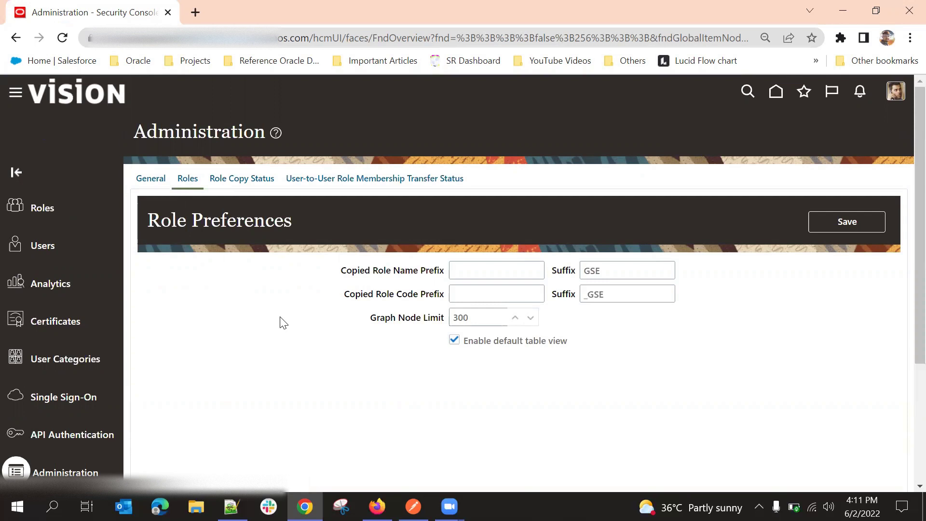
{"action": "left_click", "coordinate": [496, 271]}
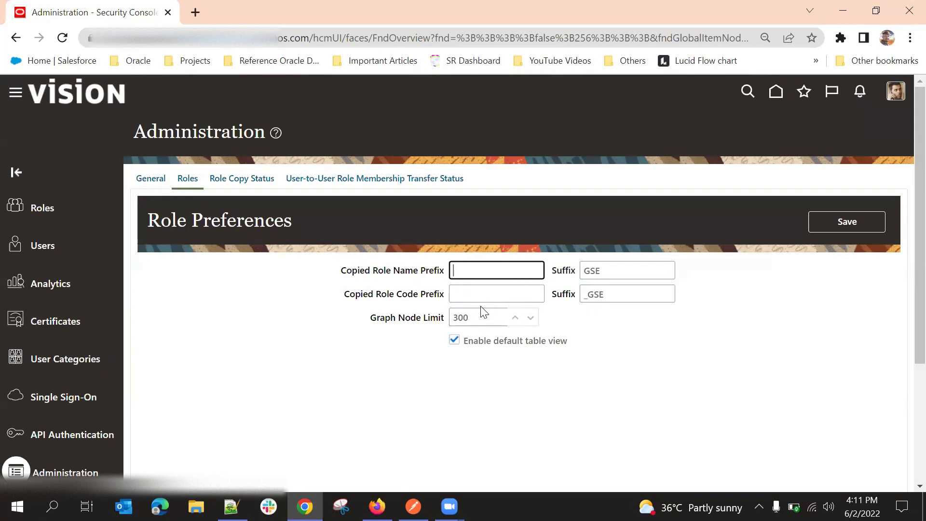
Step: Review the Role Copy Status and the User-to-User Role Membership Transfer Status in Administration
{"action": "left_click", "coordinate": [245, 185]}
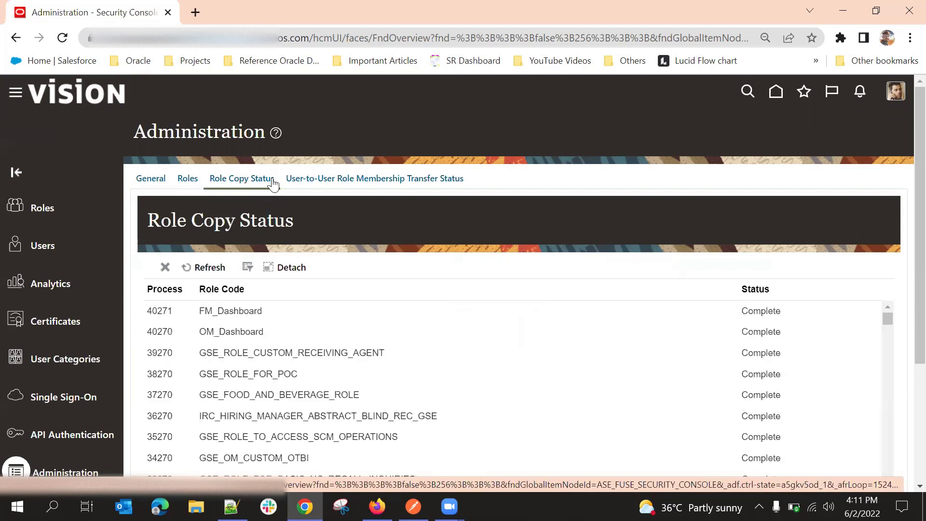
{"action": "left_click", "coordinate": [338, 186]}
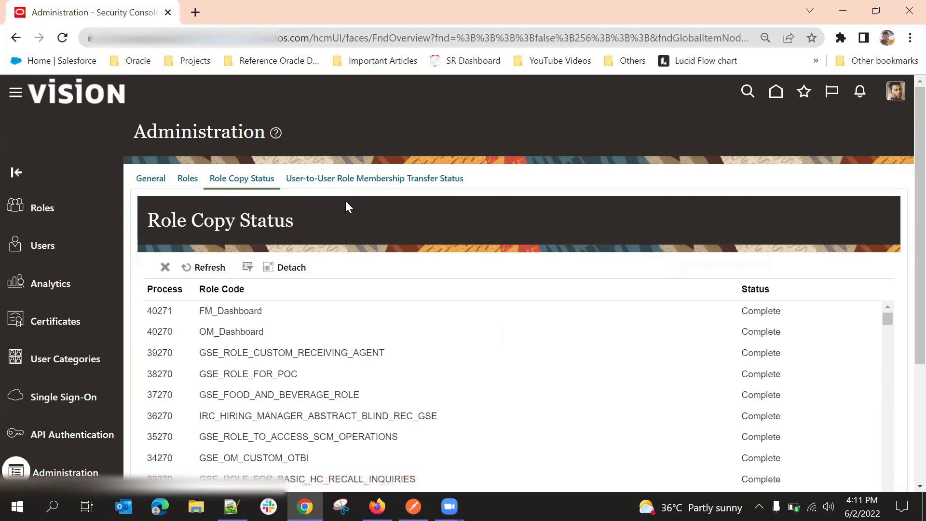
{"action": "scroll", "coordinate": [446, 183], "scroll_direction": "down", "scroll_amount": 1}
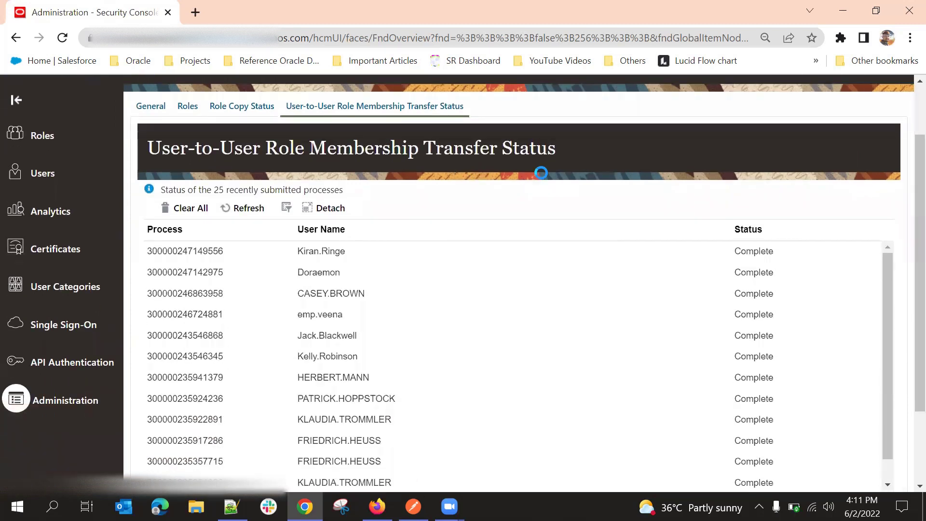
{"action": "scroll", "coordinate": [458, 188], "scroll_direction": "up", "scroll_amount": 1}
Step: Start creating a role from the Roles page and name it Demo Sales Representative
{"action": "left_click", "coordinate": [46, 207]}
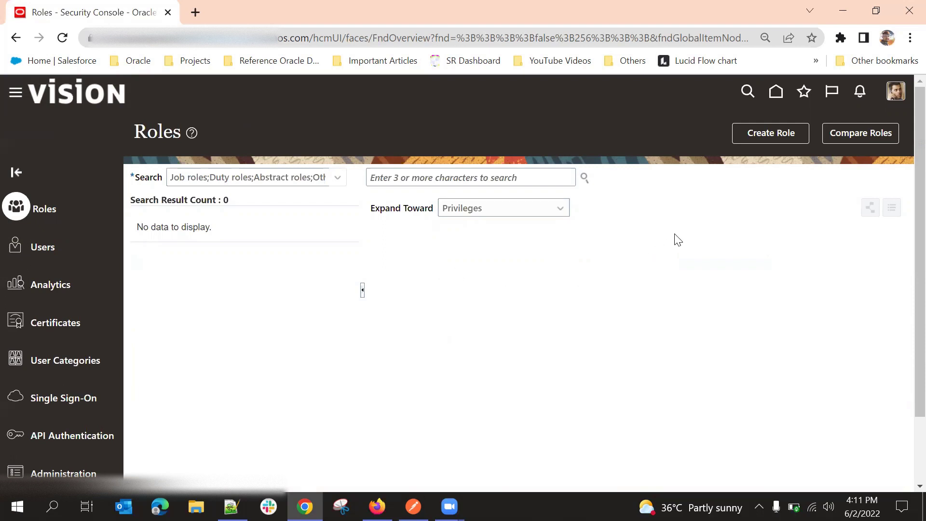
{"action": "left_click", "coordinate": [751, 133]}
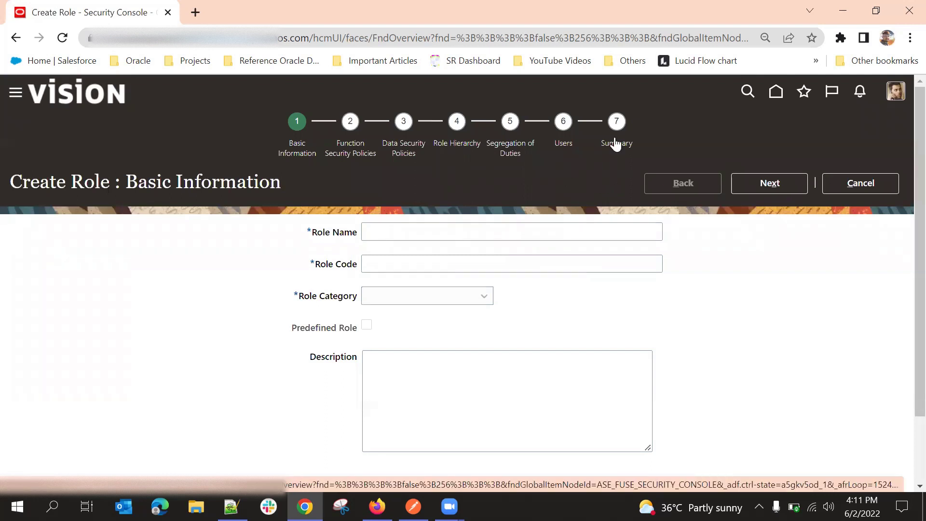
{"action": "left_click", "coordinate": [491, 232]}
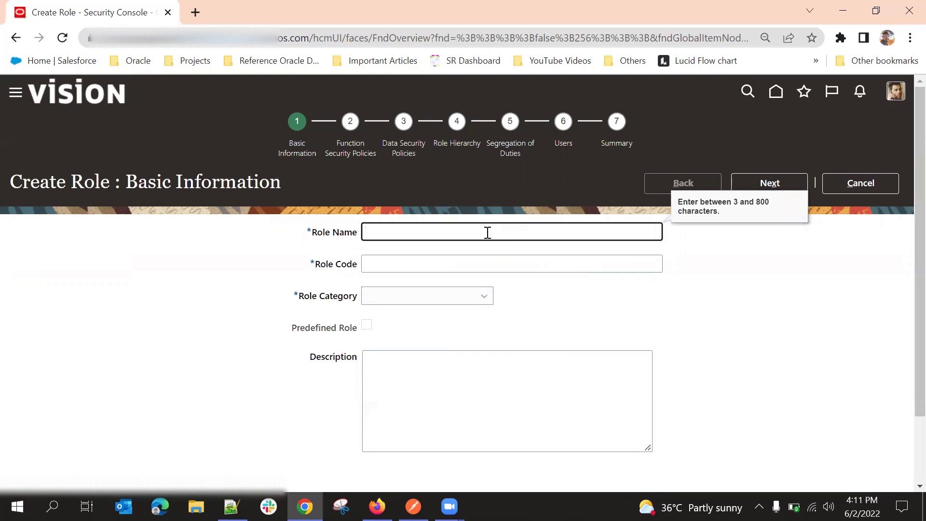
{"action": "type", "text": "D"}
{"action": "key", "text": "BackSpace"}
{"action": "type", "text": "D"}
{"action": "key", "text": "BackSpace"}
{"action": "type", "text": "Demo Sales Representative"}
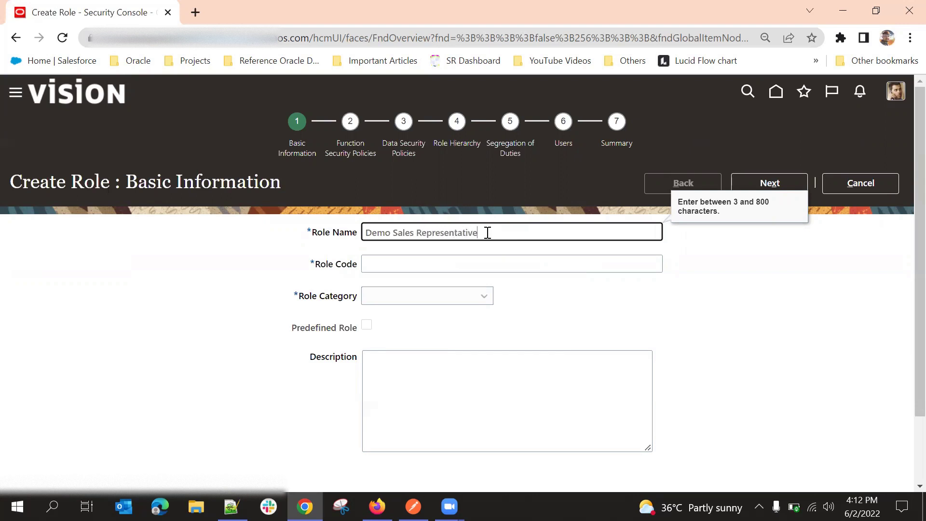
{"action": "left_click", "coordinate": [155, 331]}
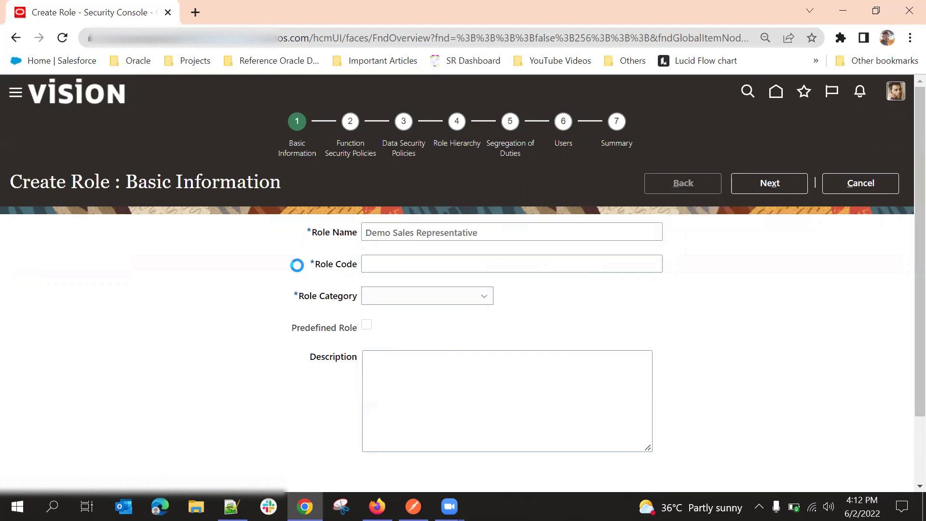
Step: Enter DEMO_SALES_REPRESENTATIVE as the role code
{"action": "triple_click", "coordinate": [386, 237]}
{"action": "key", "text": "ctrl+c"}
{"action": "left_click", "coordinate": [397, 263]}
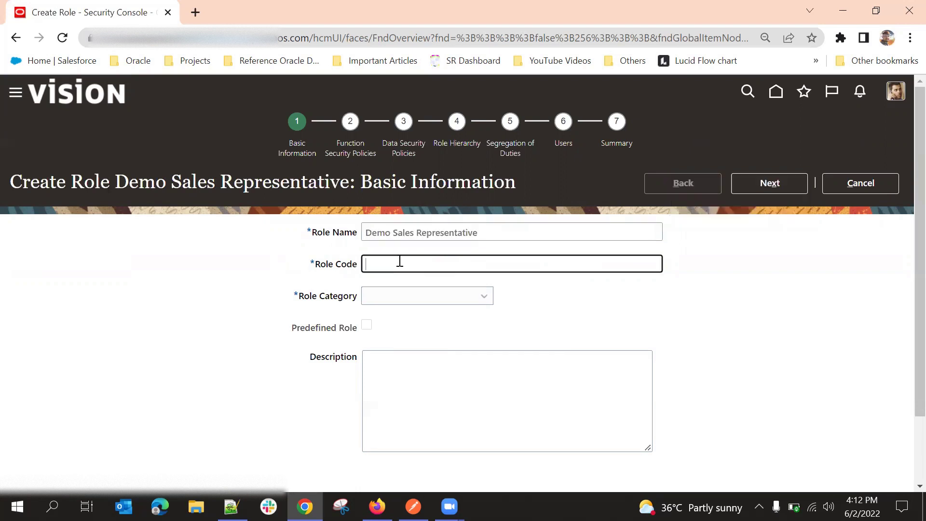
{"action": "key", "text": "ctrl+v"}
{"action": "triple_click", "coordinate": [396, 269]}
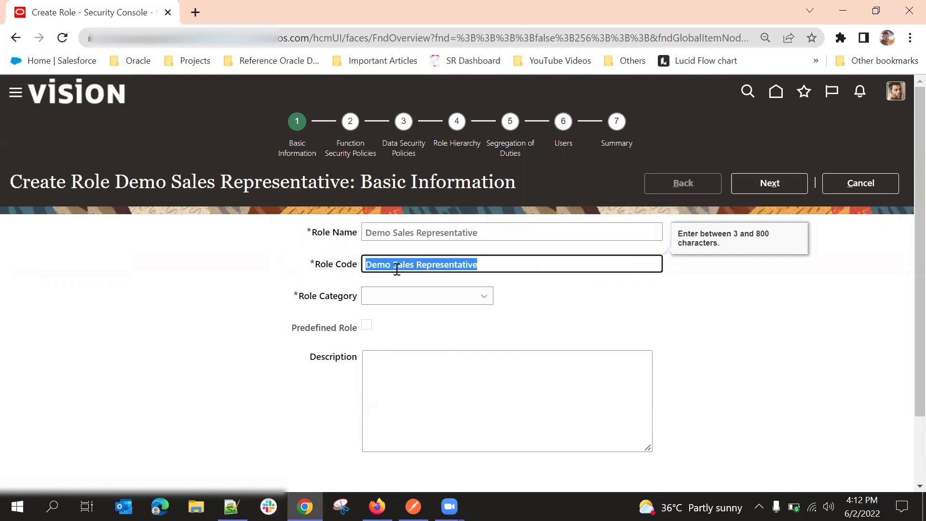
{"action": "key", "text": "BackSpace"}
{"action": "type", "text": "D"}
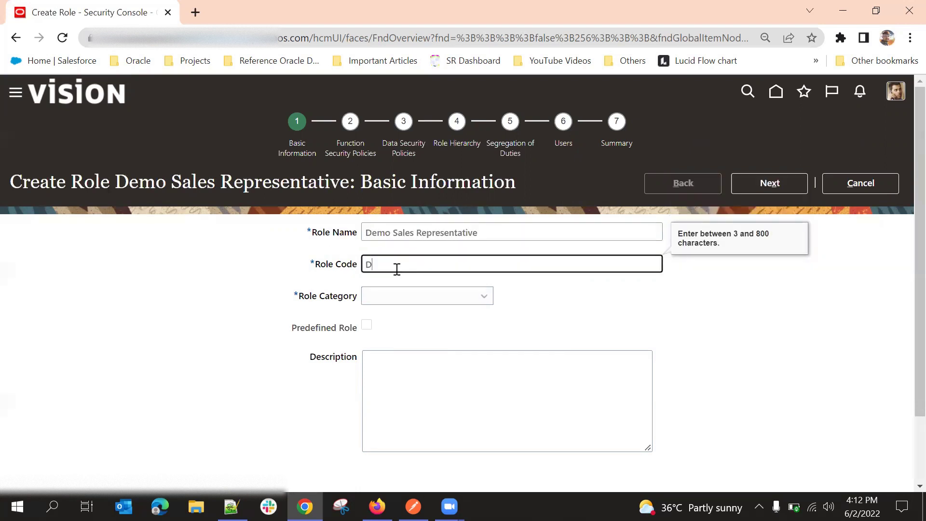
{"action": "type", "text": "EMO_SALES_REPRESENTAT"}
{"action": "key", "text": "BackSpace"}
{"action": "type", "text": "VE"}
{"action": "left_click", "coordinate": [549, 313]}
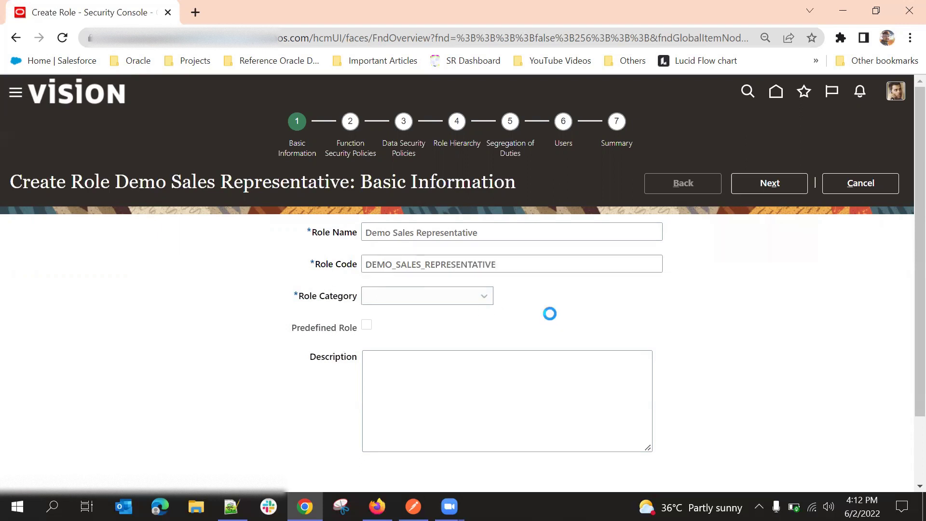
Step: Examine the role categories available for the new role
{"action": "left_click", "coordinate": [469, 300]}
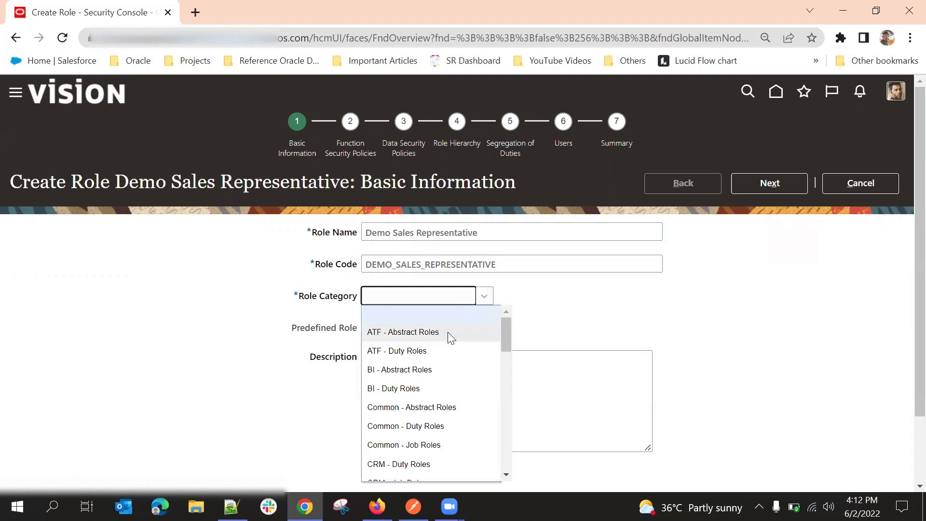
{"action": "scroll", "coordinate": [482, 285], "scroll_direction": "down", "scroll_amount": 2}
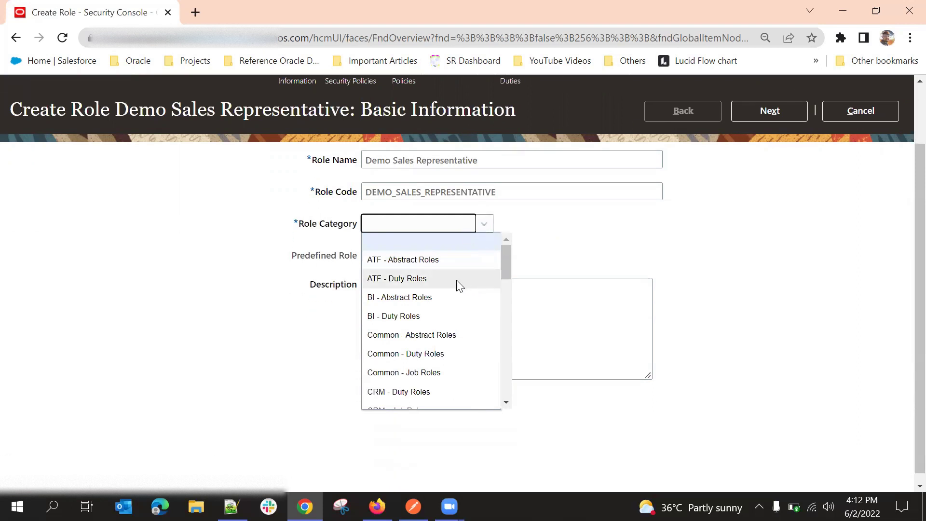
{"action": "scroll", "coordinate": [457, 285], "scroll_direction": "down", "scroll_amount": 2}
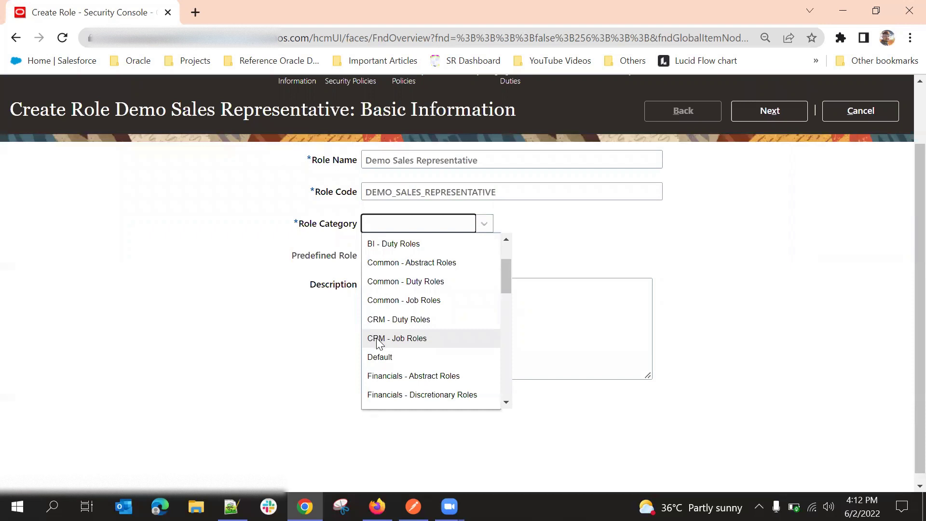
{"action": "scroll", "coordinate": [386, 333], "scroll_direction": "down", "scroll_amount": 3}
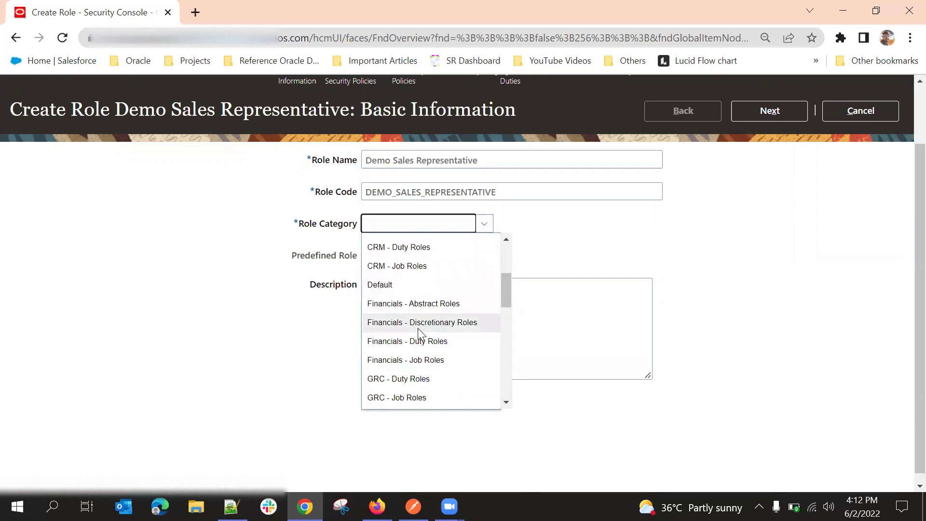
{"action": "scroll", "coordinate": [419, 332], "scroll_direction": "down", "scroll_amount": 5}
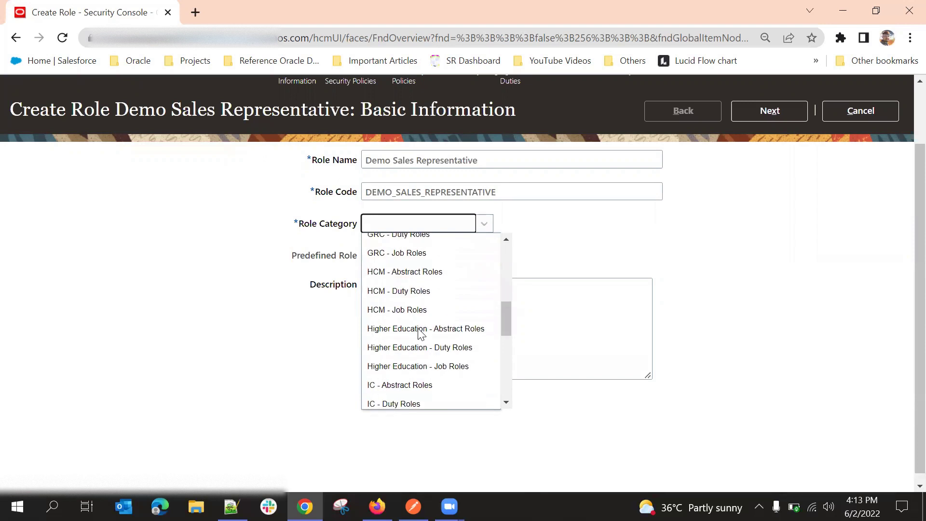
{"action": "scroll", "coordinate": [429, 324], "scroll_direction": "down", "scroll_amount": 5}
{"action": "scroll", "coordinate": [428, 320], "scroll_direction": "up", "scroll_amount": 5}
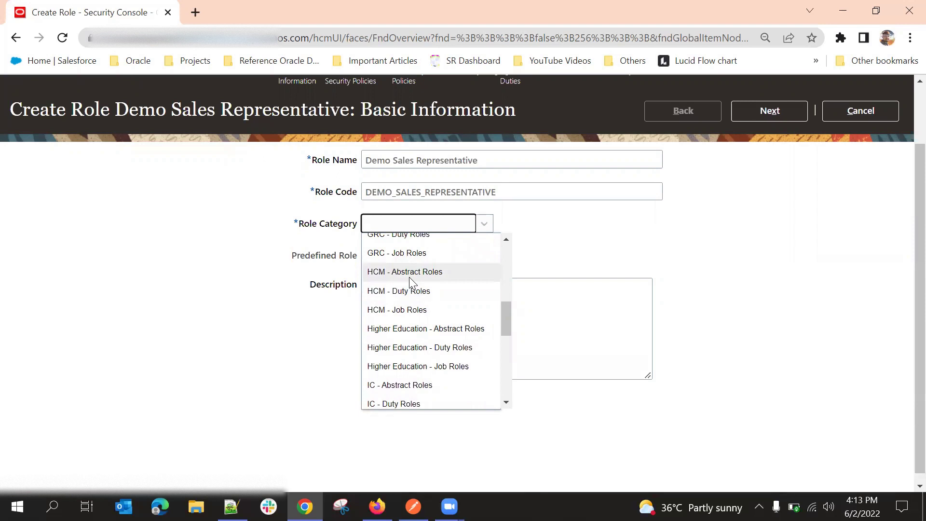
{"action": "left_click", "coordinate": [602, 247]}
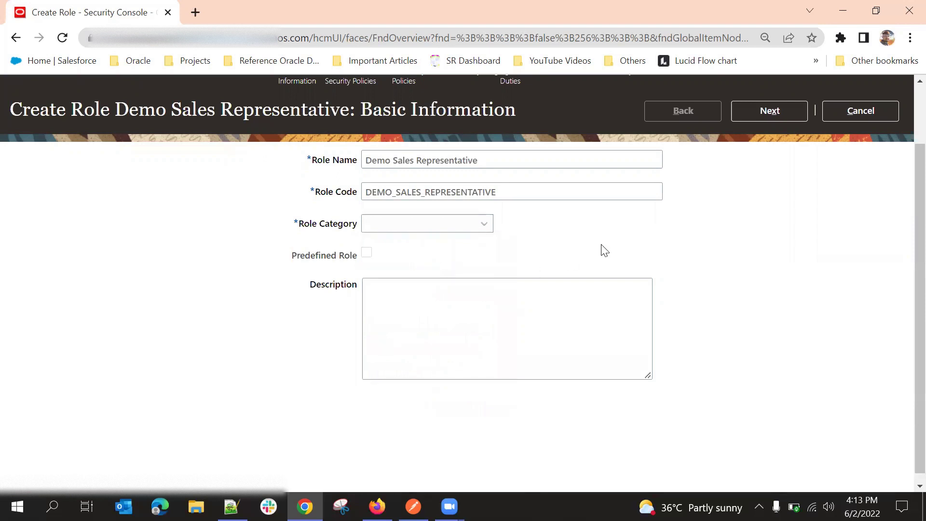
Step: Assign the CRM - Job Roles category to the role and continue to Function Security Policies
{"action": "left_click", "coordinate": [428, 226]}
{"action": "scroll", "coordinate": [420, 294], "scroll_direction": "down", "scroll_amount": 2}
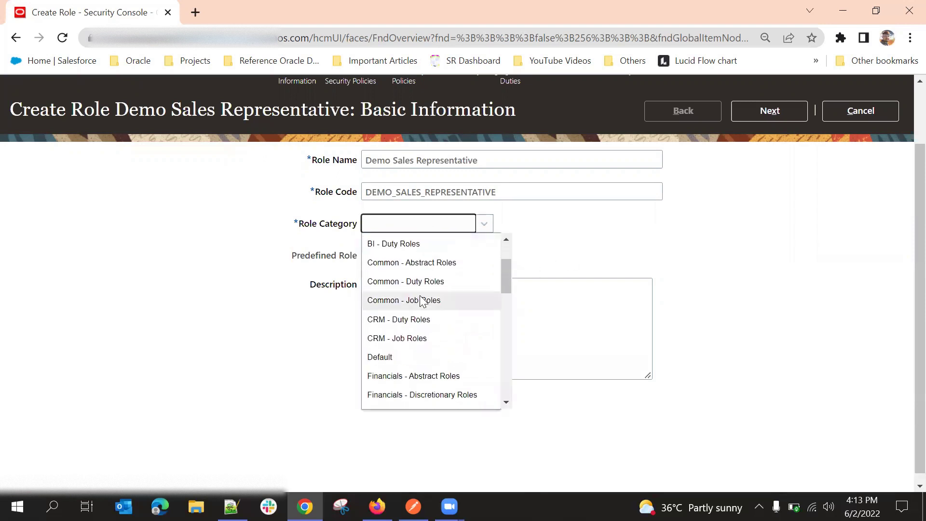
{"action": "left_click", "coordinate": [413, 338]}
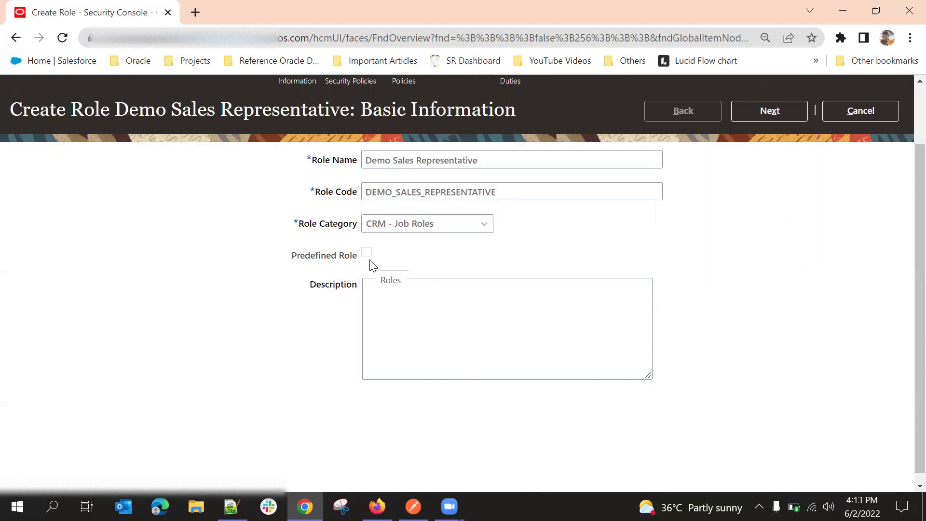
{"action": "left_click", "coordinate": [393, 303]}
{"action": "left_click", "coordinate": [774, 111]}
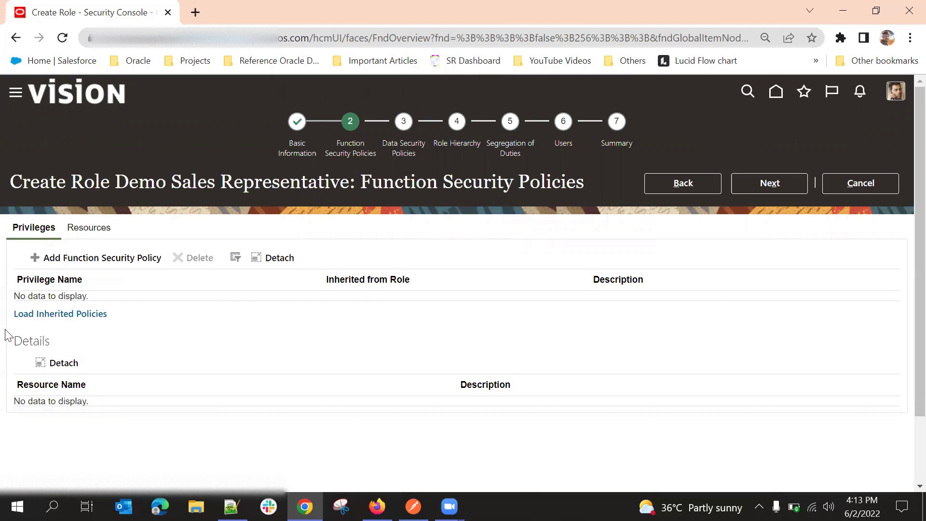
Step: Load the inherited policies, and search for Create to add a function security policy
{"action": "left_click", "coordinate": [54, 314]}
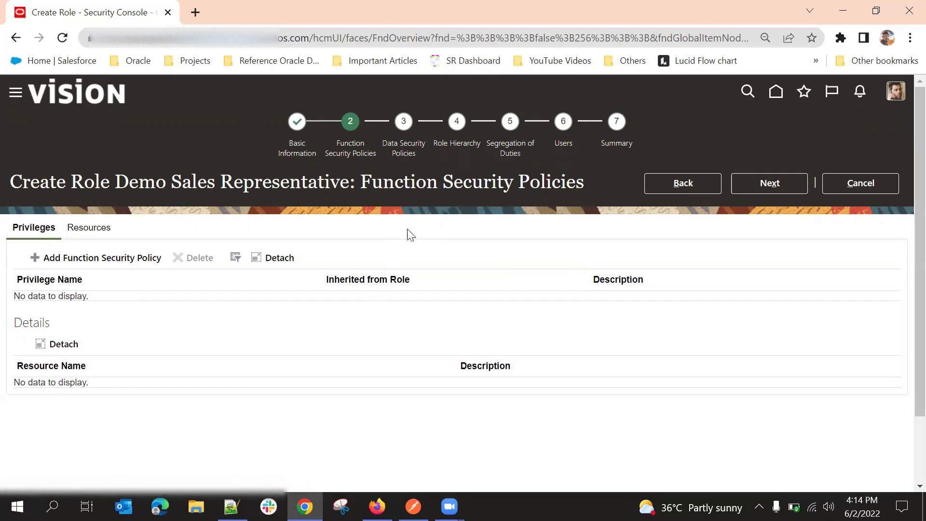
{"action": "left_click", "coordinate": [120, 262]}
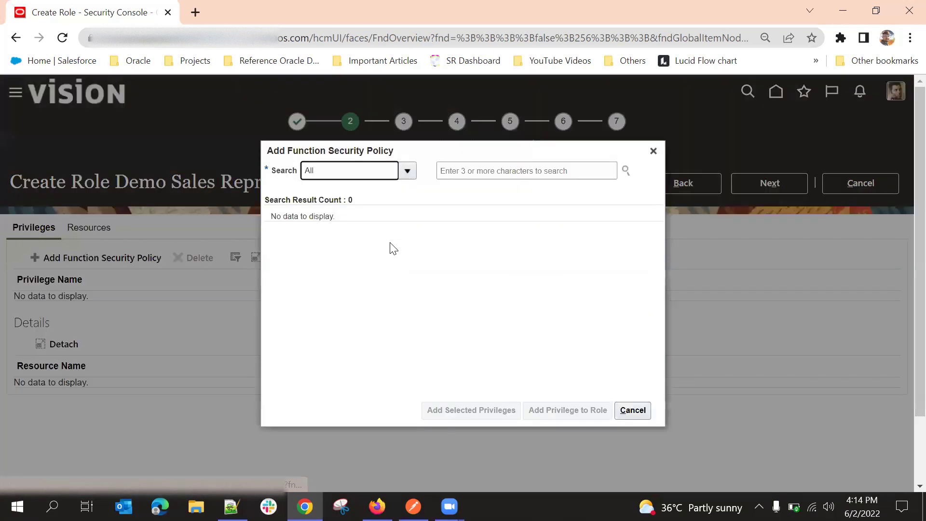
{"action": "left_click", "coordinate": [464, 167]}
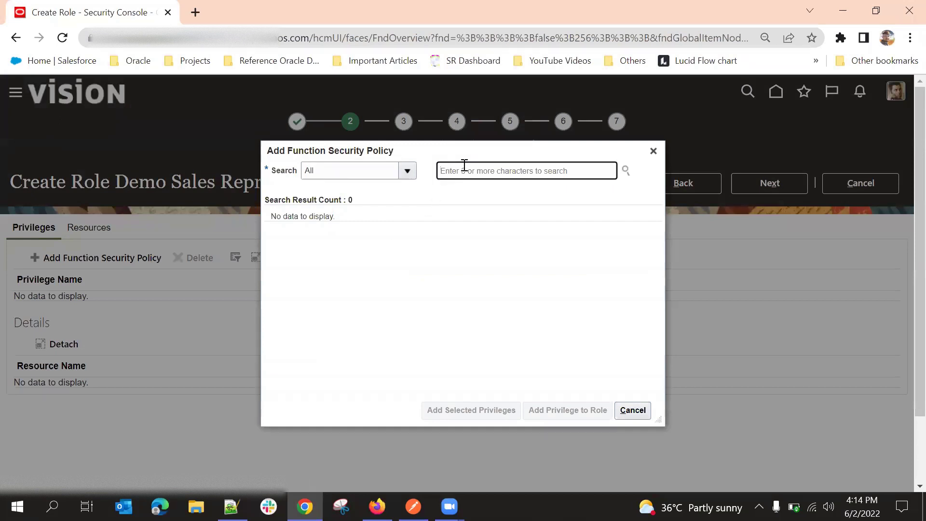
{"action": "type", "text": "Cre"}
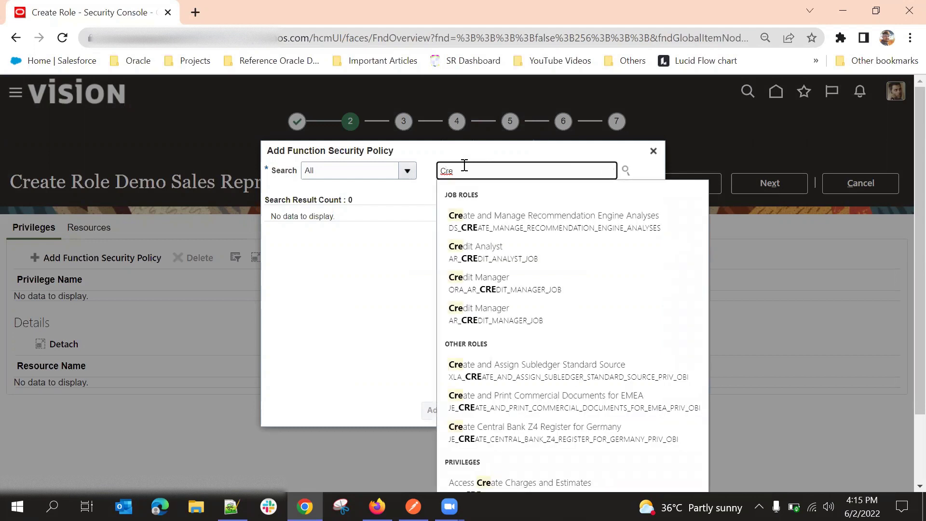
{"action": "type", "text": "ta"}
{"action": "key", "text": "BackSpace"}
{"action": "key", "text": "BackSpace"}
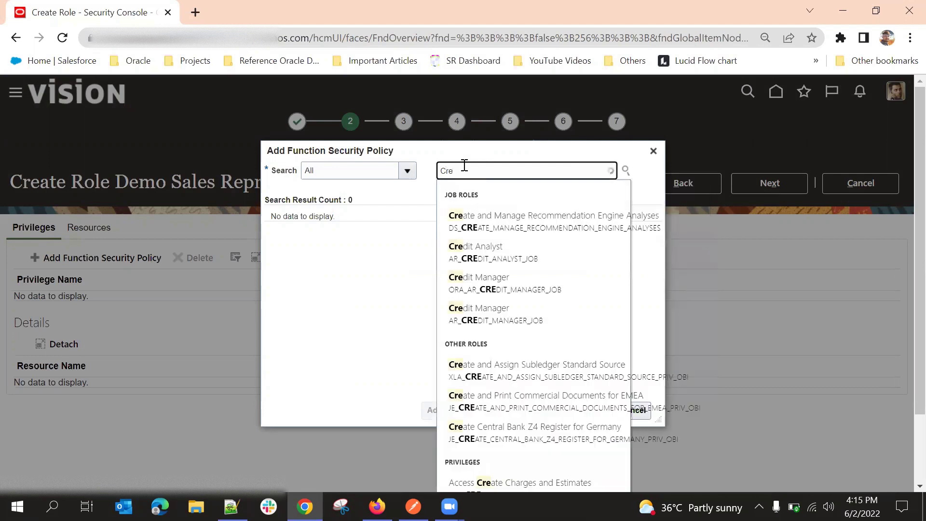
{"action": "type", "text": "ate"}
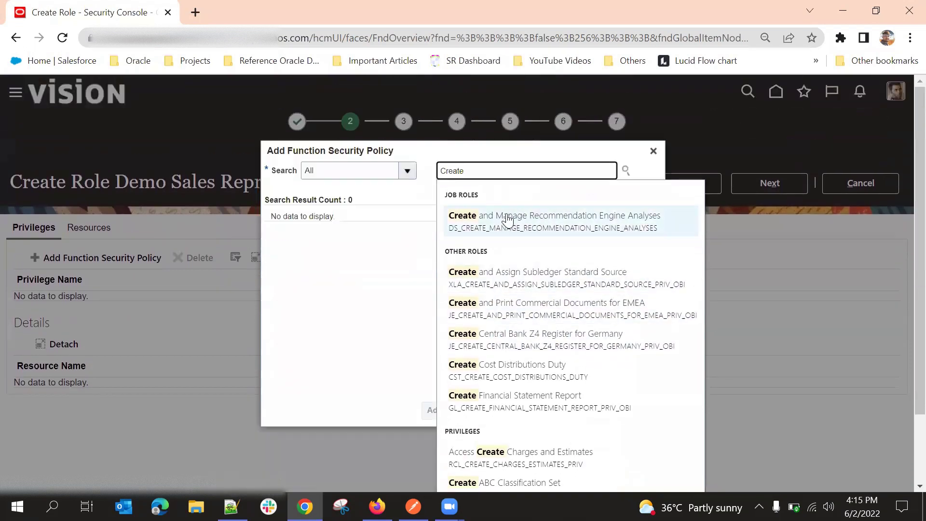
{"action": "type", "text": "Lead"}
{"action": "key", "text": "BackSpace"}
{"action": "key", "text": "BackSpace"}
{"action": "key", "text": "BackSpace"}
{"action": "key", "text": "BackSpace"}
{"action": "key", "text": "BackSpace"}
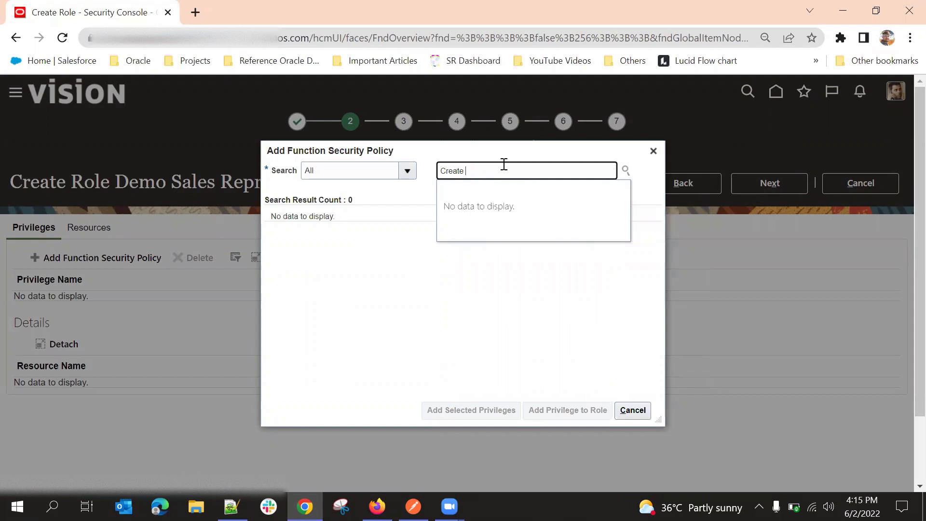
Step: Refine the function security policy search to Create Sales Lead and load the privilege with code MKL_CREATE_SALES_LEAD_PRIV
{"action": "type", "text": "Sales"}
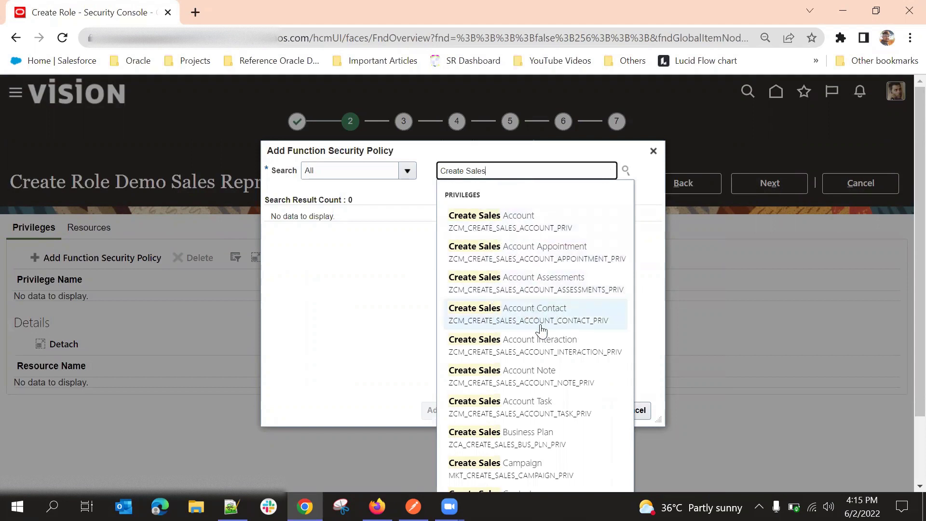
{"action": "scroll", "coordinate": [545, 321], "scroll_direction": "down", "scroll_amount": 2}
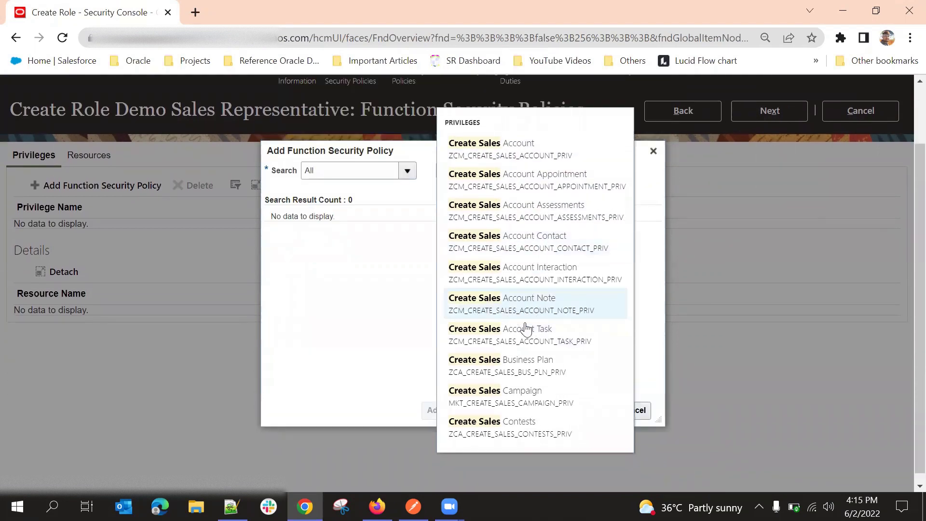
{"action": "scroll", "coordinate": [504, 332], "scroll_direction": "down", "scroll_amount": 1}
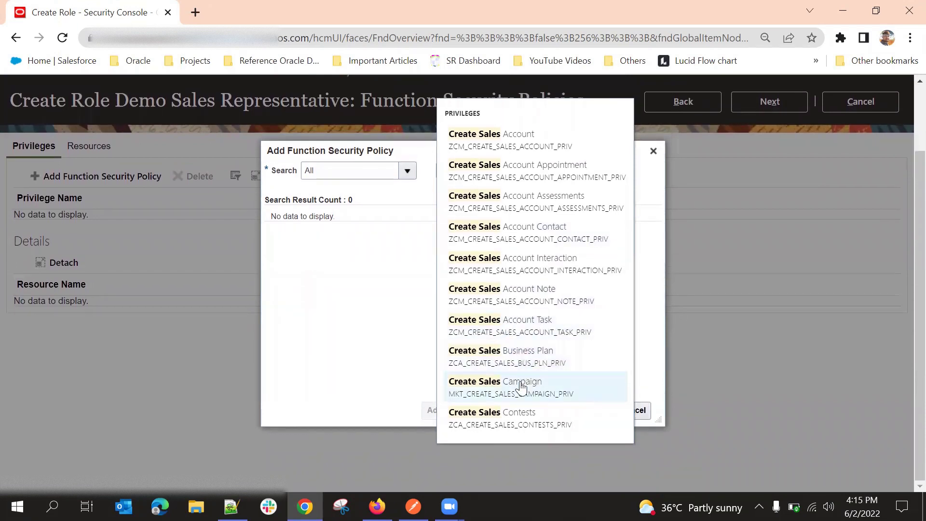
{"action": "scroll", "coordinate": [518, 386], "scroll_direction": "up", "scroll_amount": 2}
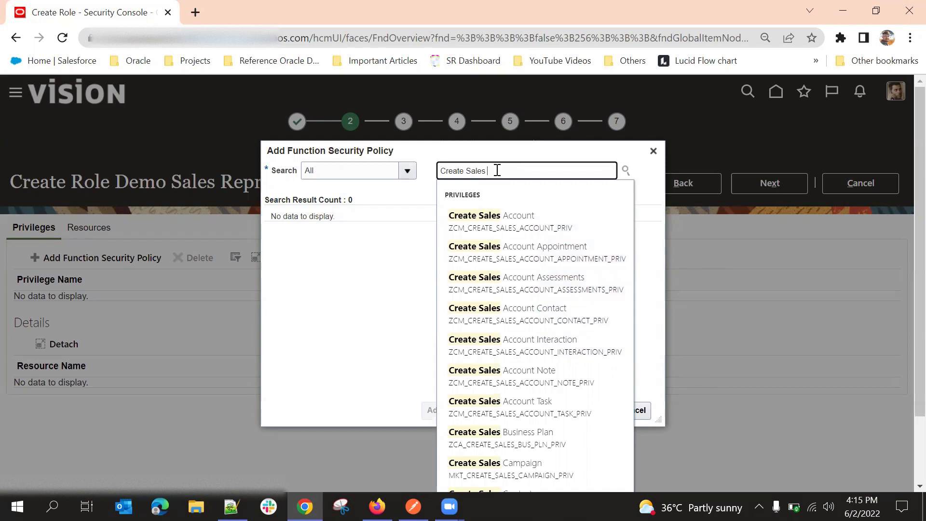
{"action": "type", "text": "ead"}
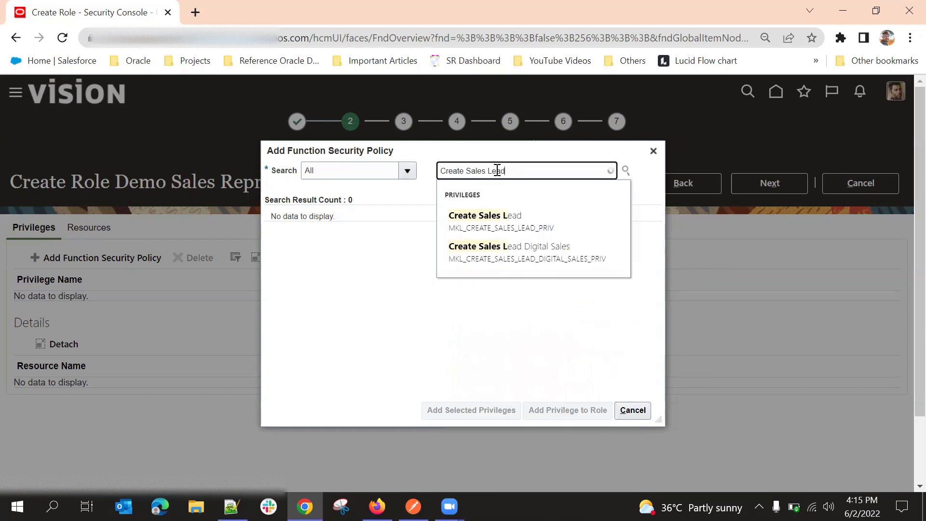
{"action": "left_click", "coordinate": [497, 230]}
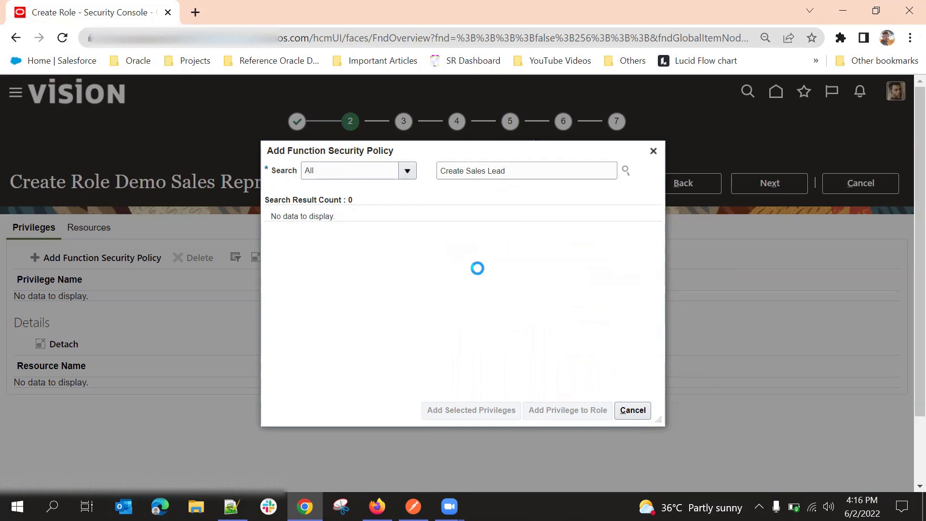
Step: Examine the name, code and description of the Create Sales Lead privilege
{"action": "scroll", "coordinate": [473, 289], "scroll_direction": "down", "scroll_amount": 2}
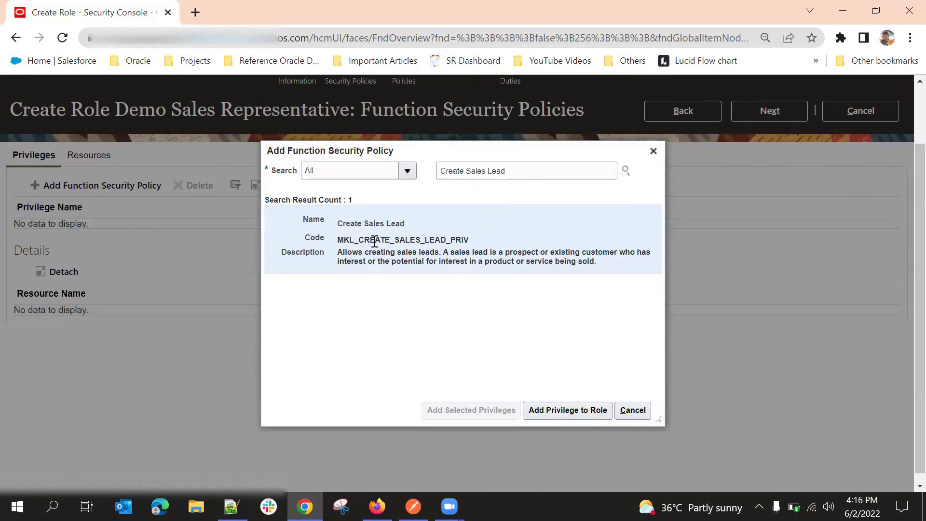
{"action": "triple_click", "coordinate": [374, 225]}
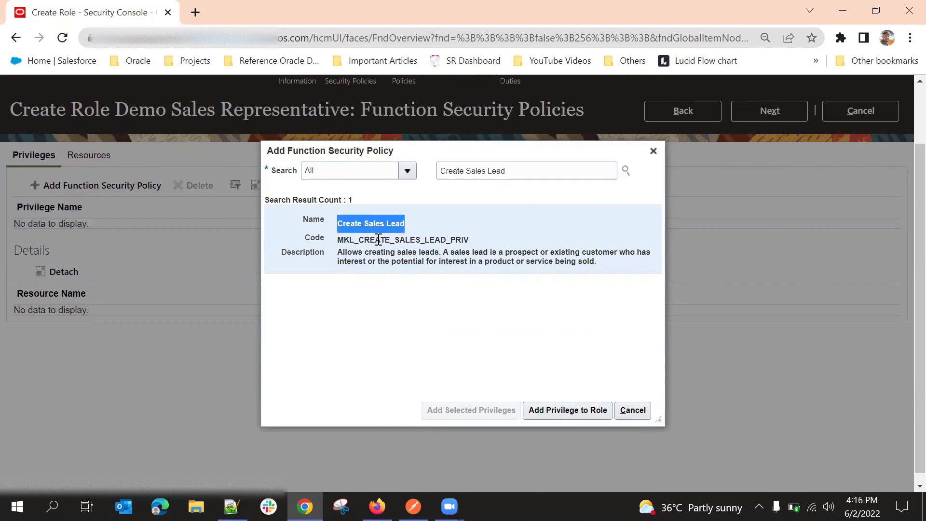
{"action": "triple_click", "coordinate": [379, 240]}
{"action": "triple_click", "coordinate": [379, 258]}
{"action": "left_click", "coordinate": [384, 267]}
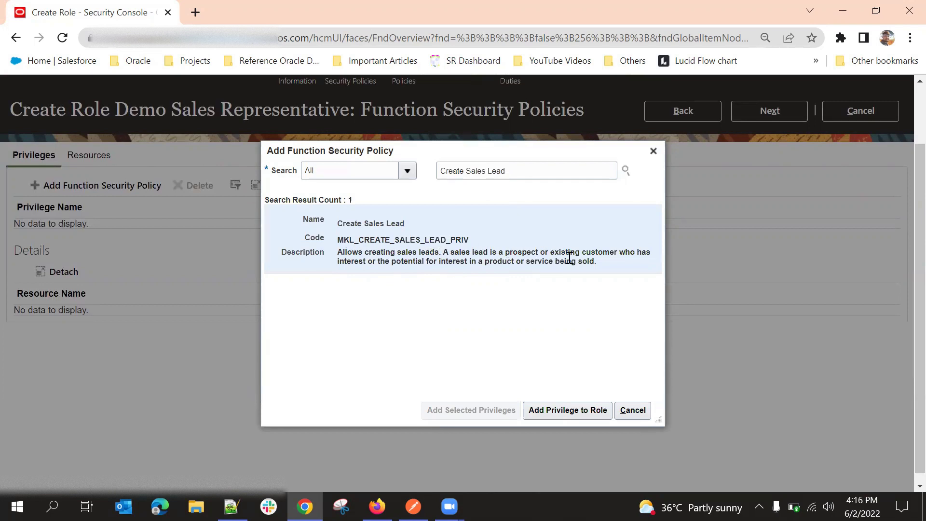
{"action": "left_click_drag", "start_coordinate": [630, 252], "coordinate": [634, 263]}
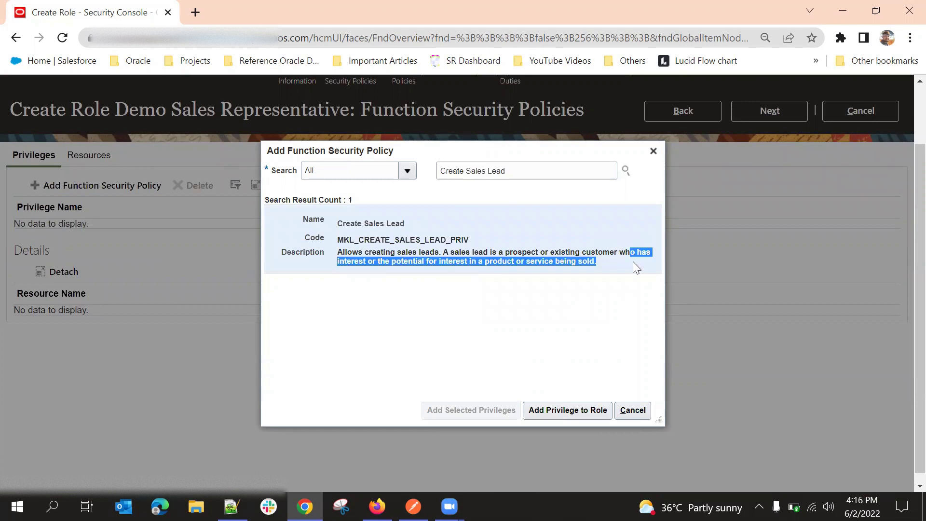
{"action": "triple_click", "coordinate": [467, 260]}
{"action": "left_click", "coordinate": [490, 266]}
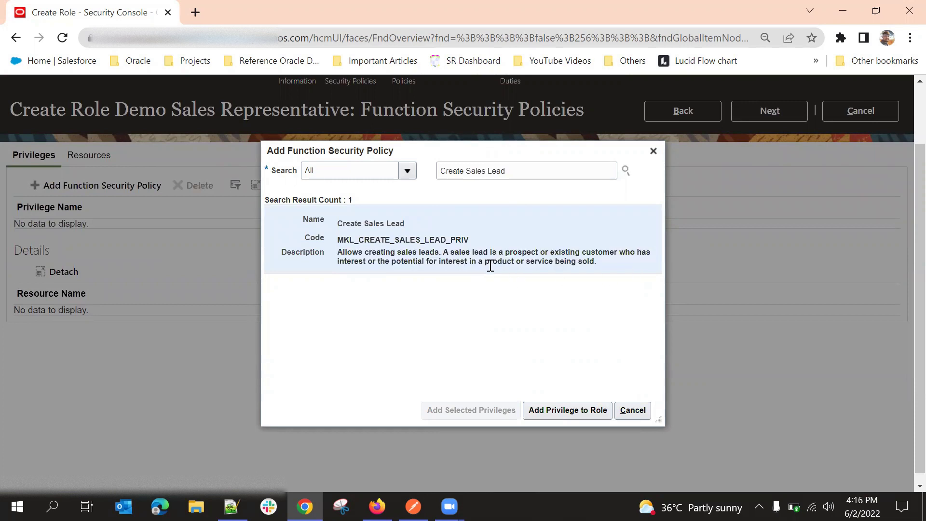
{"action": "triple_click", "coordinate": [526, 263]}
{"action": "left_click", "coordinate": [525, 263]}
{"action": "left_click_drag", "start_coordinate": [442, 251], "coordinate": [354, 250]}
{"action": "left_click", "coordinate": [474, 274]}
{"action": "left_click_drag", "start_coordinate": [443, 251], "coordinate": [596, 263]}
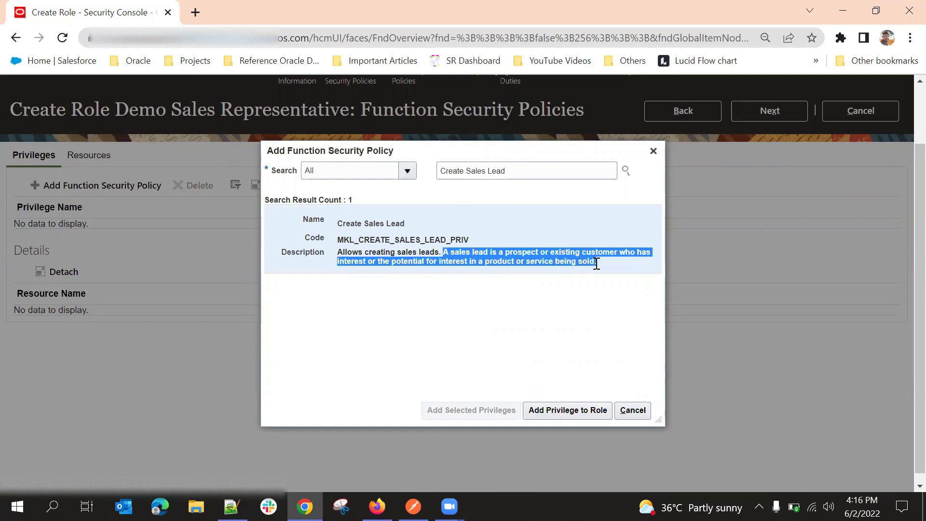
{"action": "left_click_drag", "start_coordinate": [439, 251], "coordinate": [336, 256]}
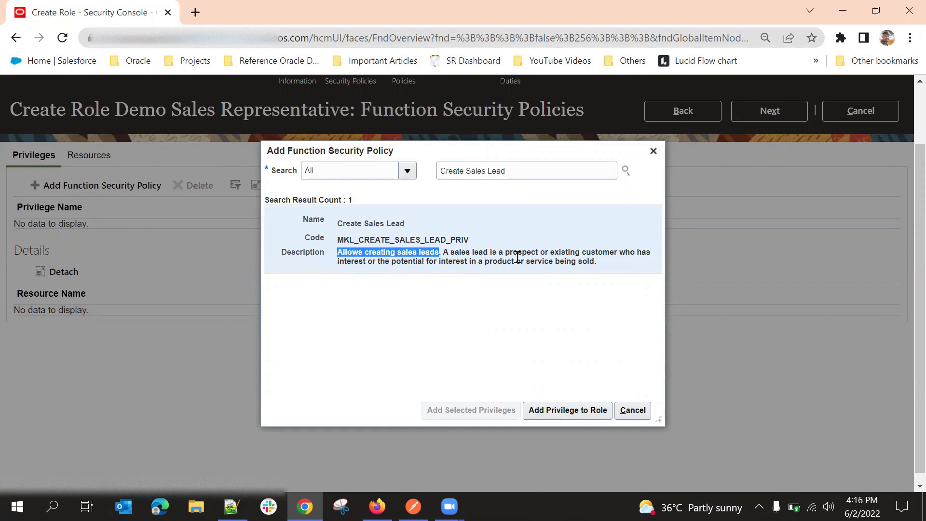
{"action": "left_click", "coordinate": [532, 244]}
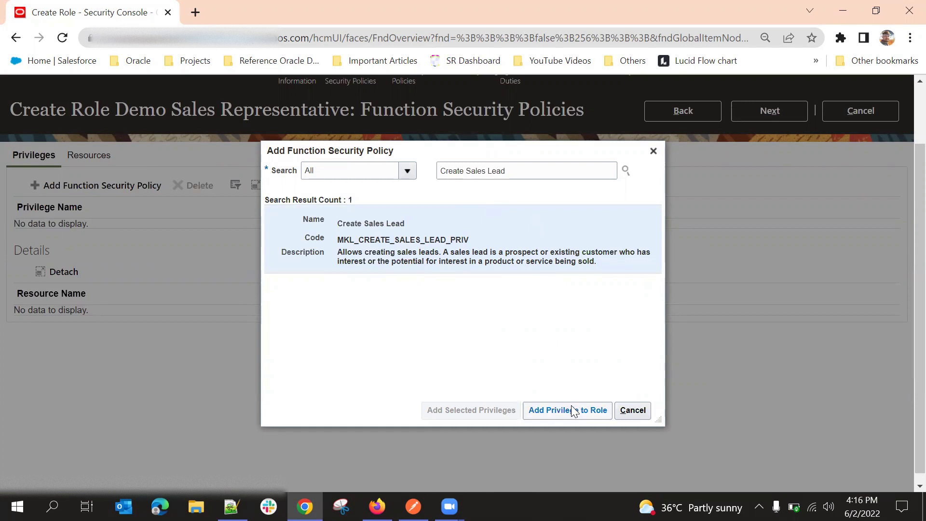
Step: Add the Create Sales Lead privilege to the role and close the policy search
{"action": "left_click", "coordinate": [555, 415]}
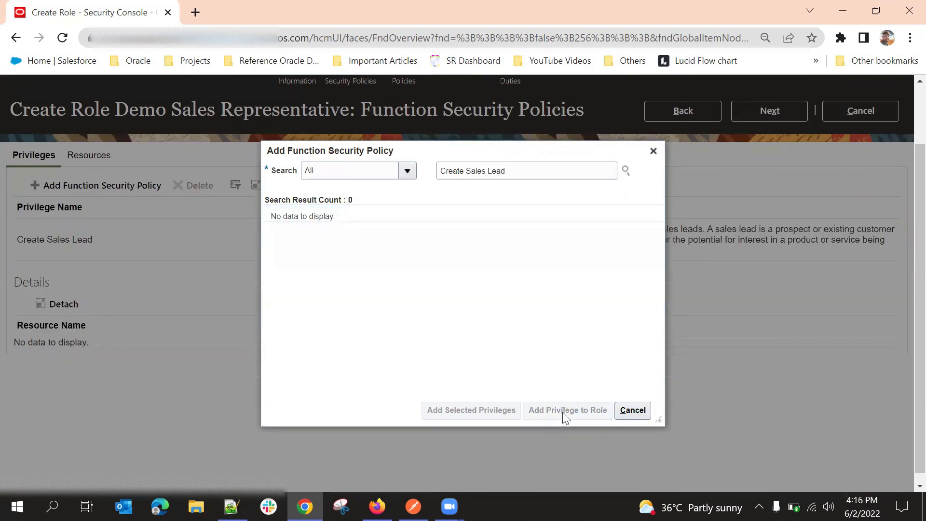
{"action": "left_click", "coordinate": [632, 410]}
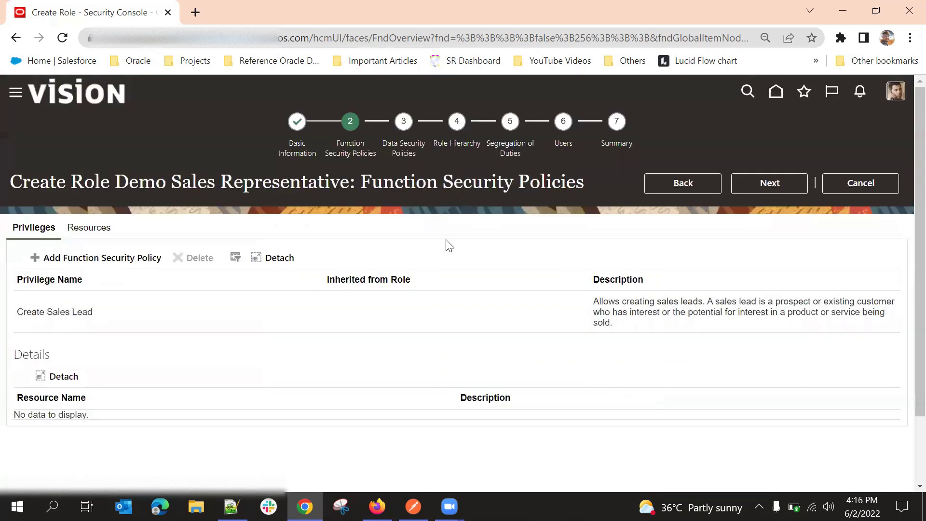
Step: Find the View Sales Lead privilege and add it to the role as another function security policy
{"action": "scroll", "coordinate": [448, 246], "scroll_direction": "down", "scroll_amount": 2}
{"action": "left_click", "coordinate": [119, 178]}
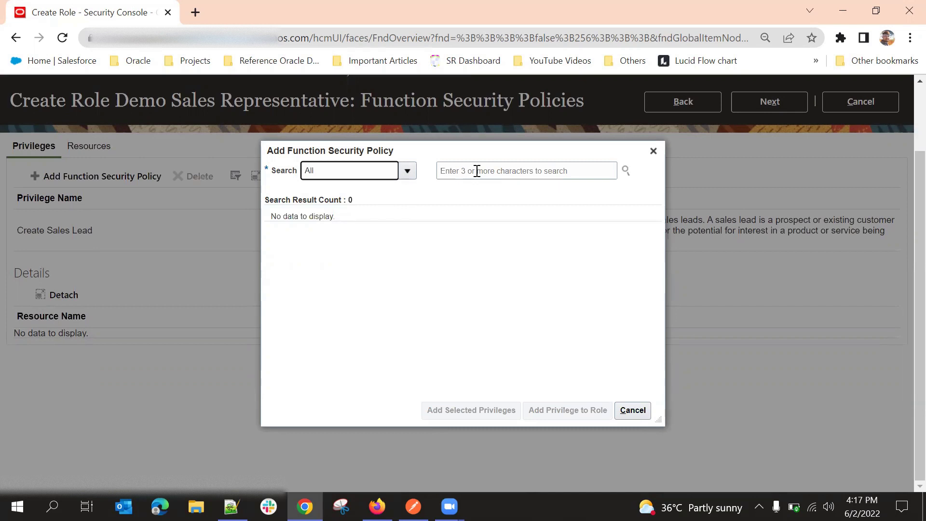
{"action": "left_click", "coordinate": [477, 171]}
{"action": "type", "text": "View Sales"}
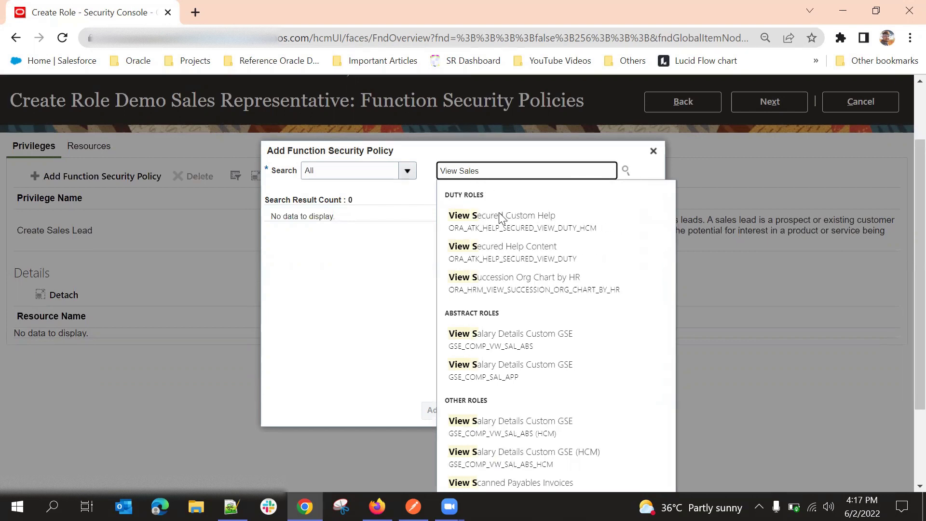
{"action": "type", "text": "ead"}
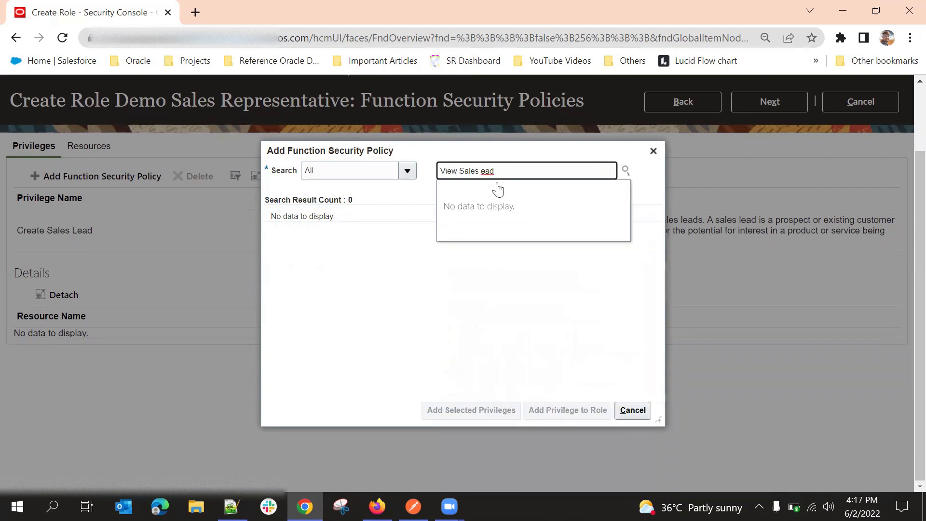
{"action": "double_click", "coordinate": [489, 174]}
{"action": "type", "text": "lead"}
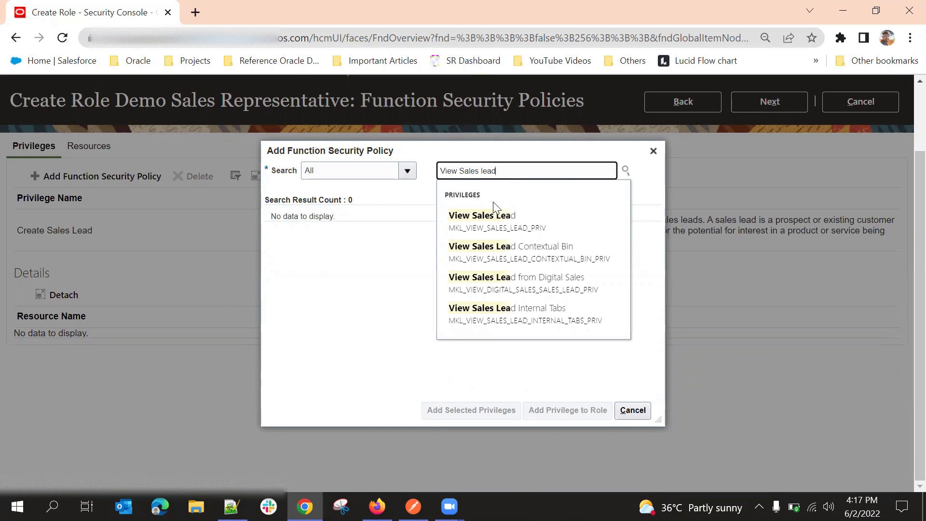
{"action": "left_click", "coordinate": [496, 215]}
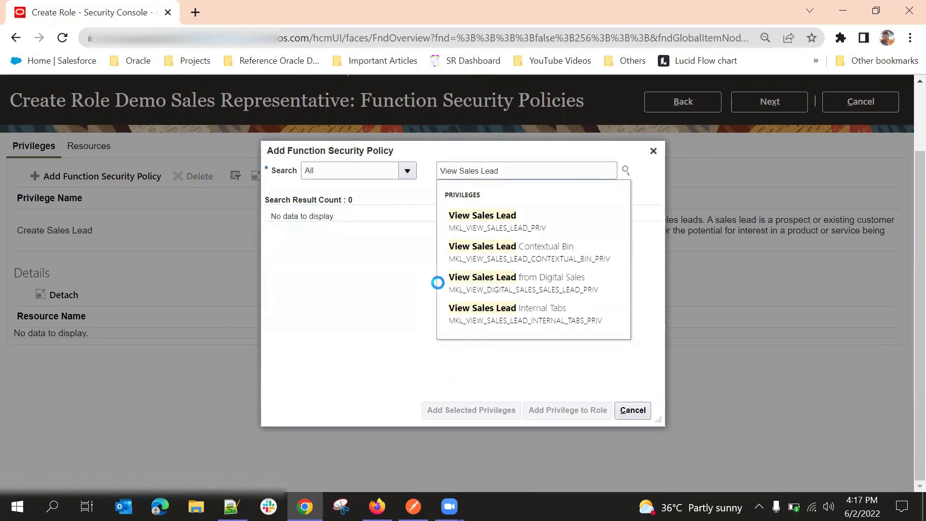
{"action": "left_click", "coordinate": [487, 213]}
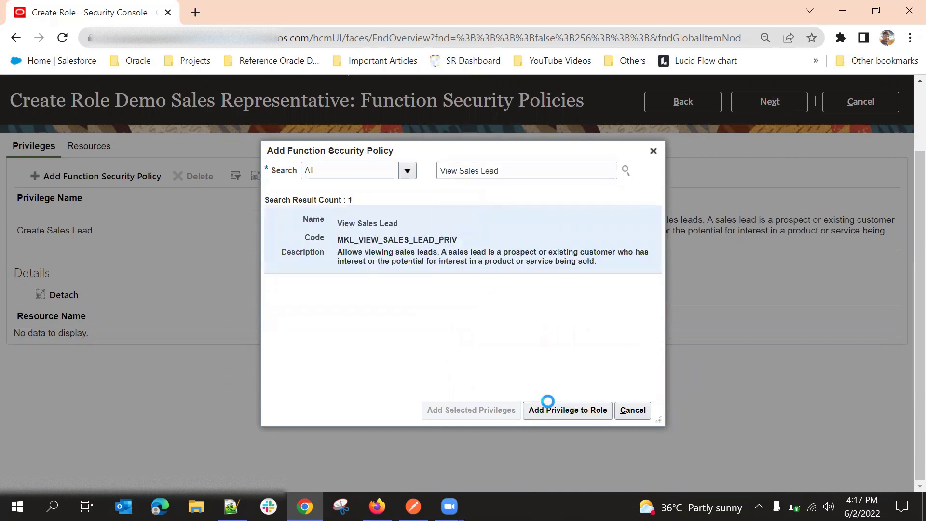
{"action": "left_click", "coordinate": [548, 409]}
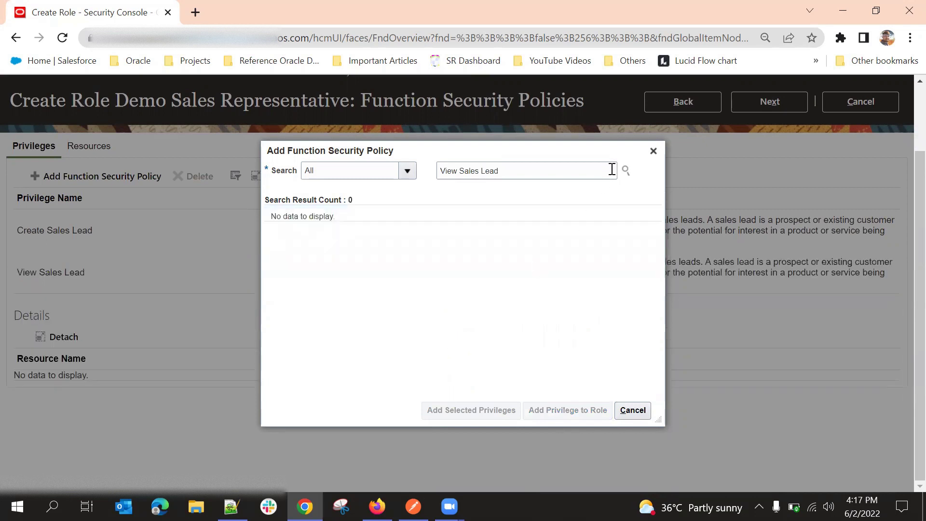
{"action": "left_click", "coordinate": [653, 151]}
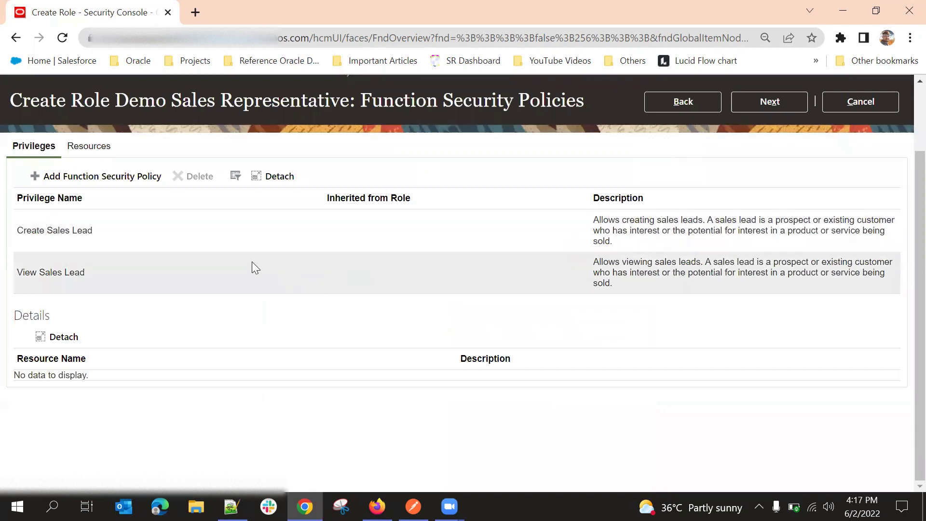
Step: Proceed to Data Security Policies and start a new data security policy named DSP for Lead
{"action": "scroll", "coordinate": [262, 285], "scroll_direction": "up", "scroll_amount": 2}
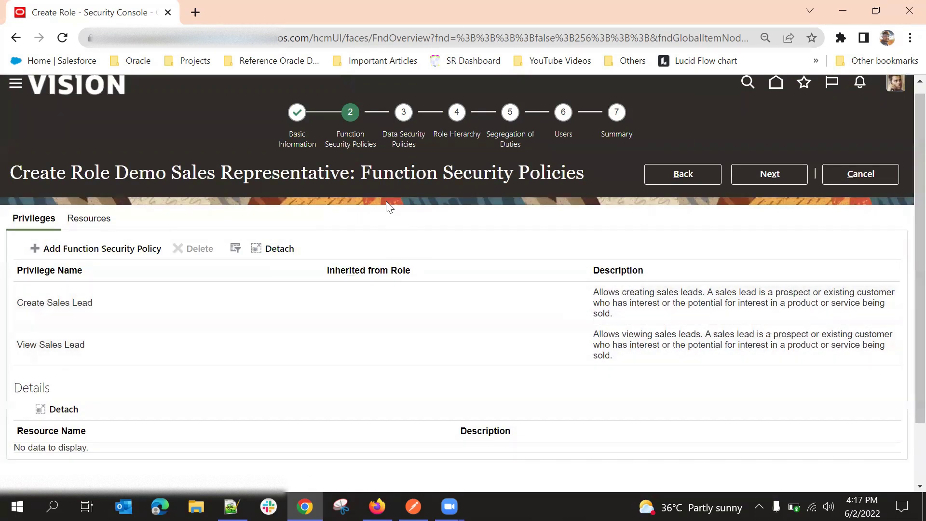
{"action": "left_click", "coordinate": [400, 143]}
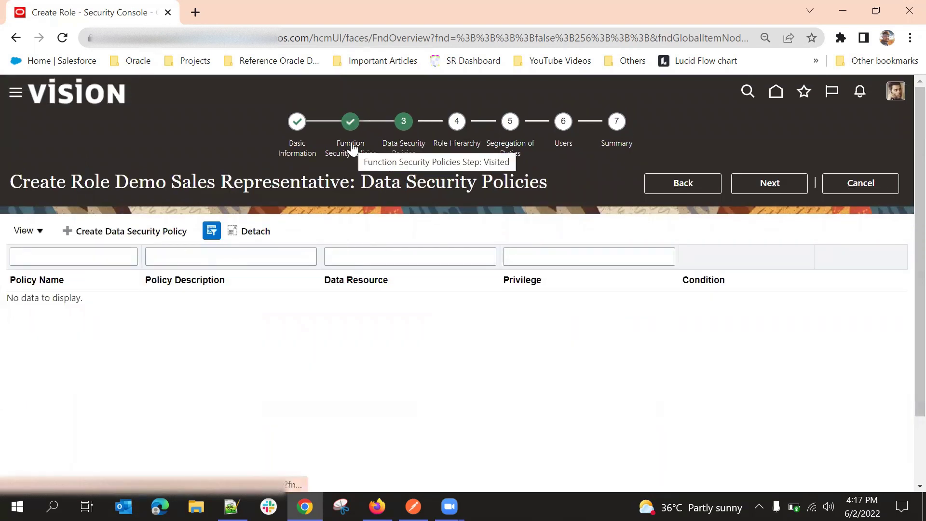
{"action": "left_click", "coordinate": [183, 230]}
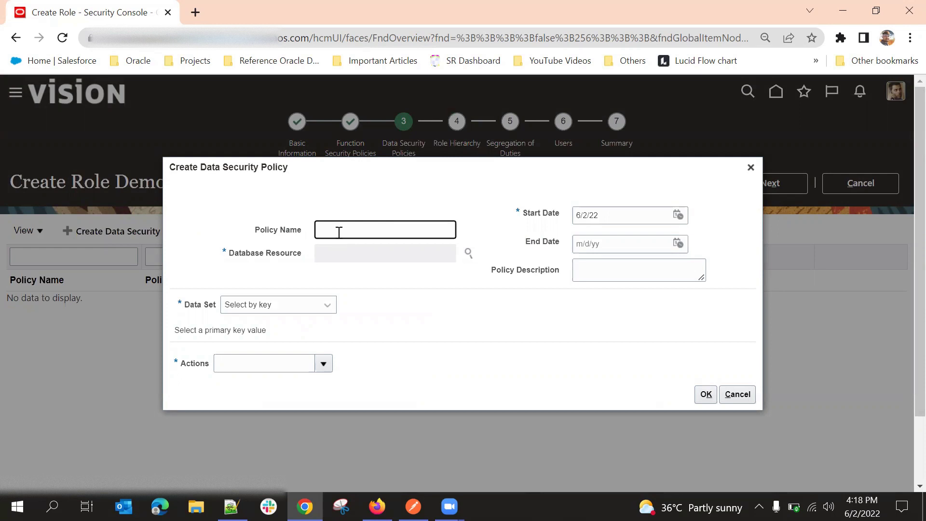
{"action": "left_click_drag", "start_coordinate": [382, 169], "coordinate": [449, 216]}
{"action": "left_click", "coordinate": [448, 215]}
{"action": "left_click", "coordinate": [409, 251]}
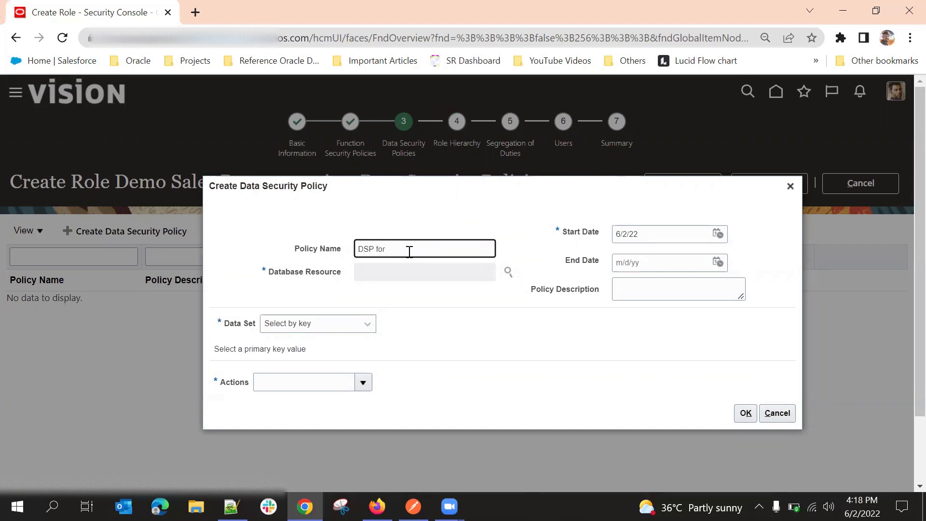
{"action": "type", "text": "ad"}
Step: Search the database resources for Sales Lead and assign the Sales Lead resource to the policy
{"action": "left_click", "coordinate": [508, 272]}
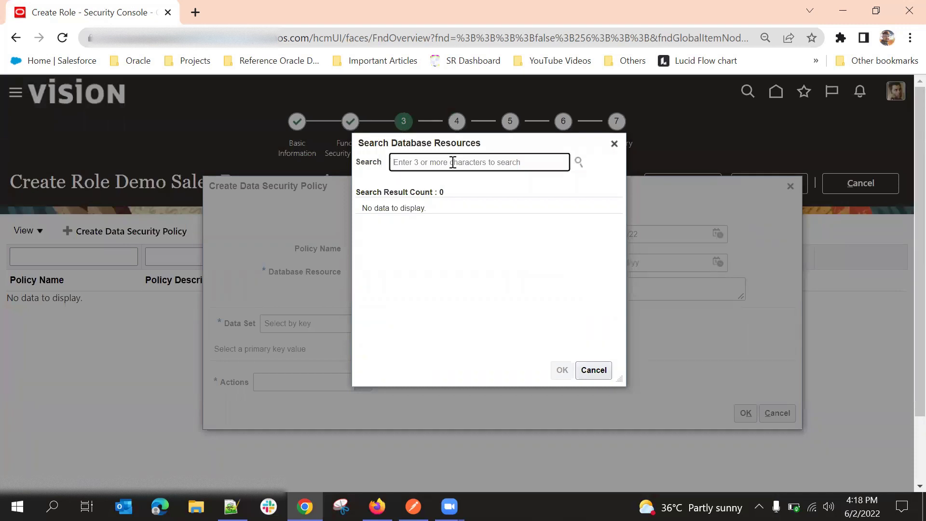
{"action": "type", "text": "Sales Lead"}
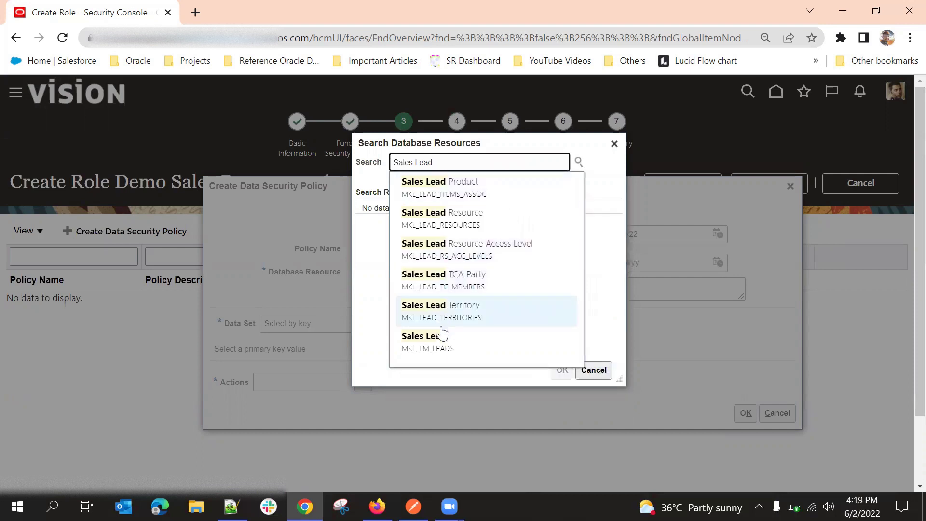
{"action": "left_click", "coordinate": [434, 353]}
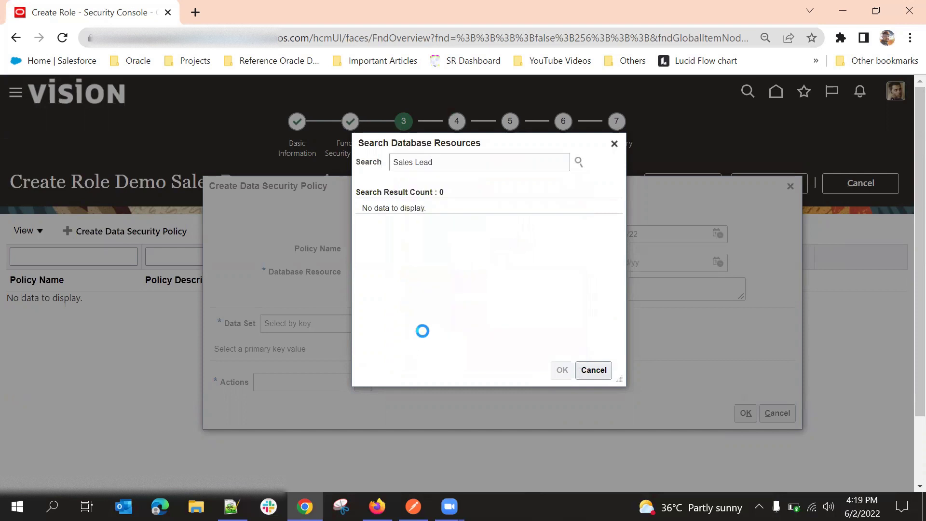
{"action": "scroll", "coordinate": [503, 290], "scroll_direction": "down", "scroll_amount": 5}
{"action": "left_click", "coordinate": [502, 316]}
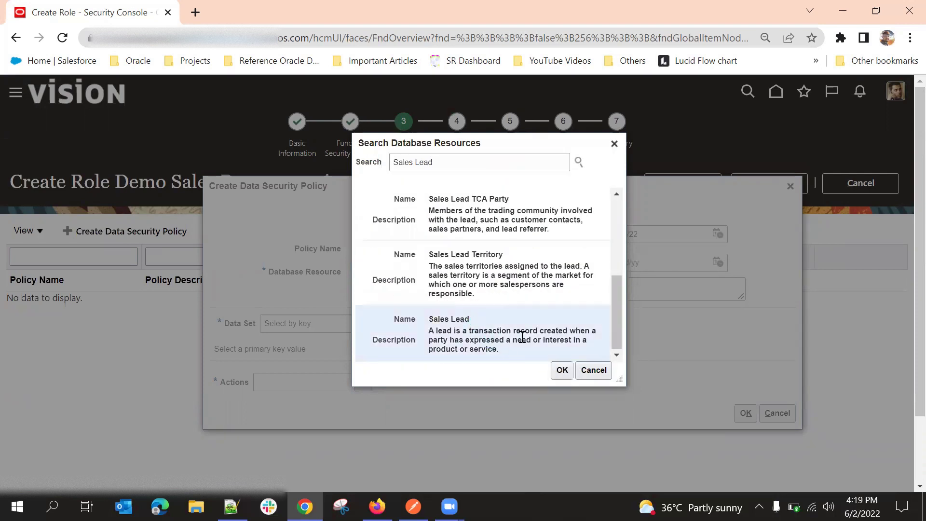
{"action": "left_click", "coordinate": [560, 372]}
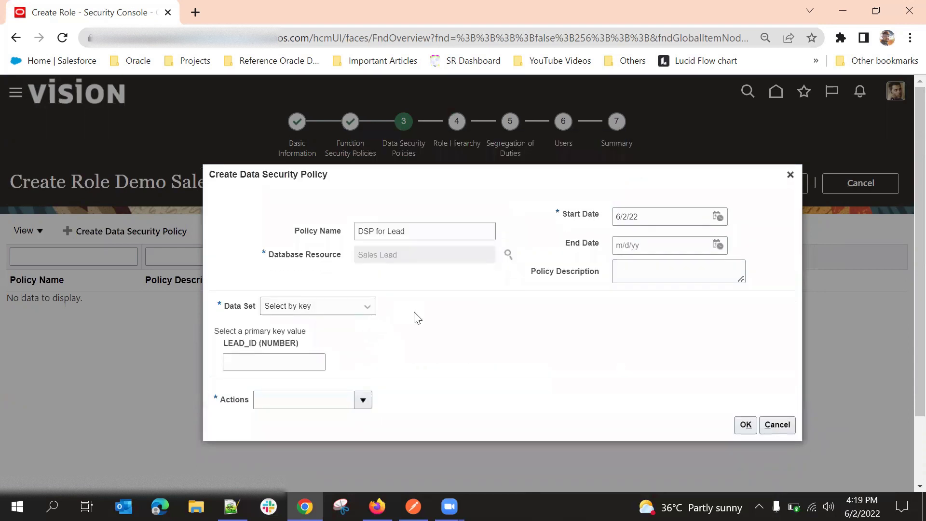
Step: Examine the data set options available for the DSP for Lead policy
{"action": "left_click", "coordinate": [332, 307]}
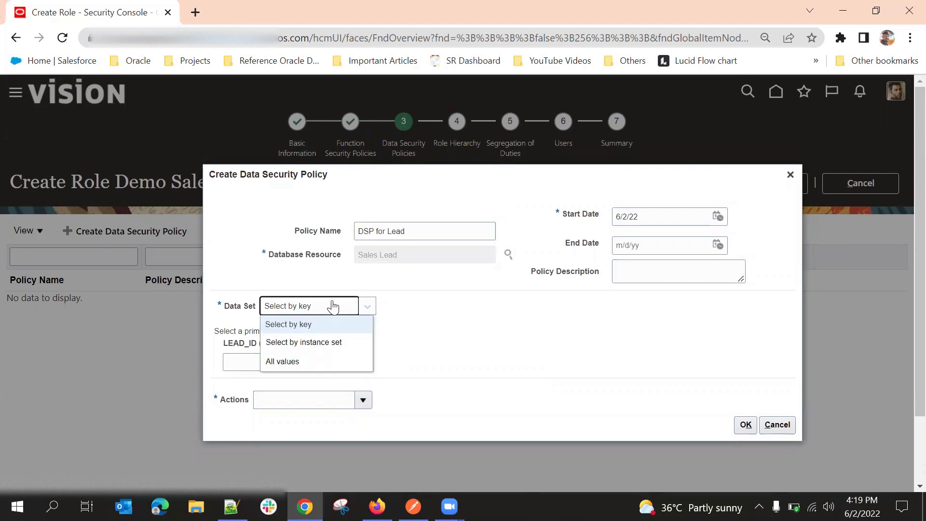
{"action": "left_click", "coordinate": [428, 309]}
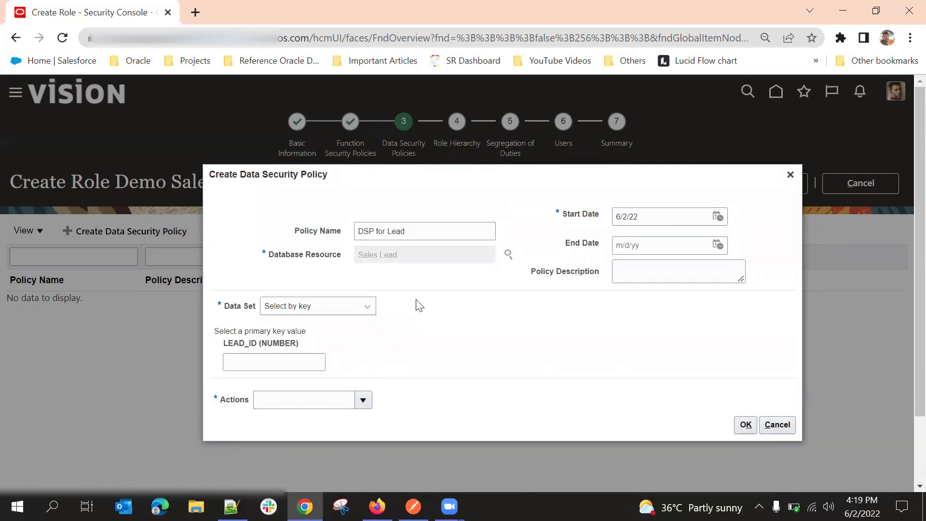
{"action": "left_click", "coordinate": [319, 307]}
{"action": "left_click", "coordinate": [263, 306]}
{"action": "left_click", "coordinate": [261, 307]}
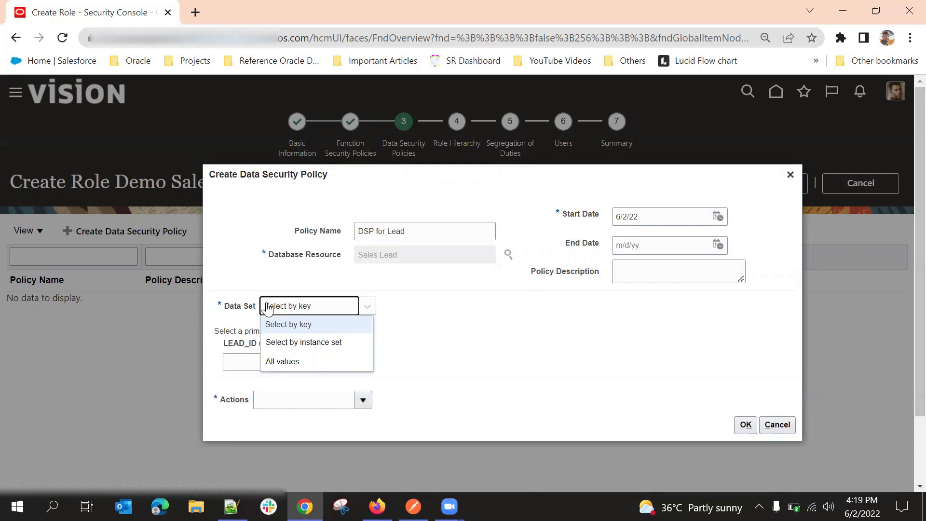
{"action": "left_click", "coordinate": [423, 302]}
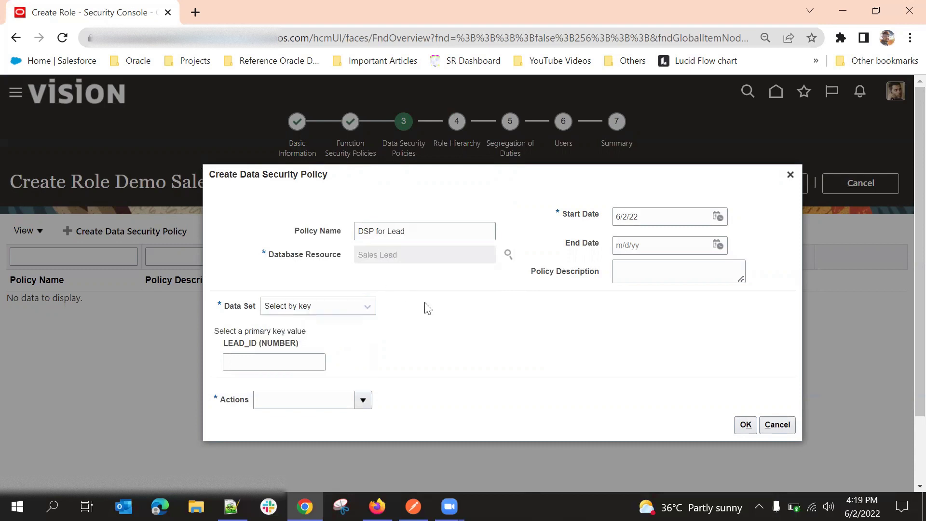
{"action": "left_click", "coordinate": [334, 306]}
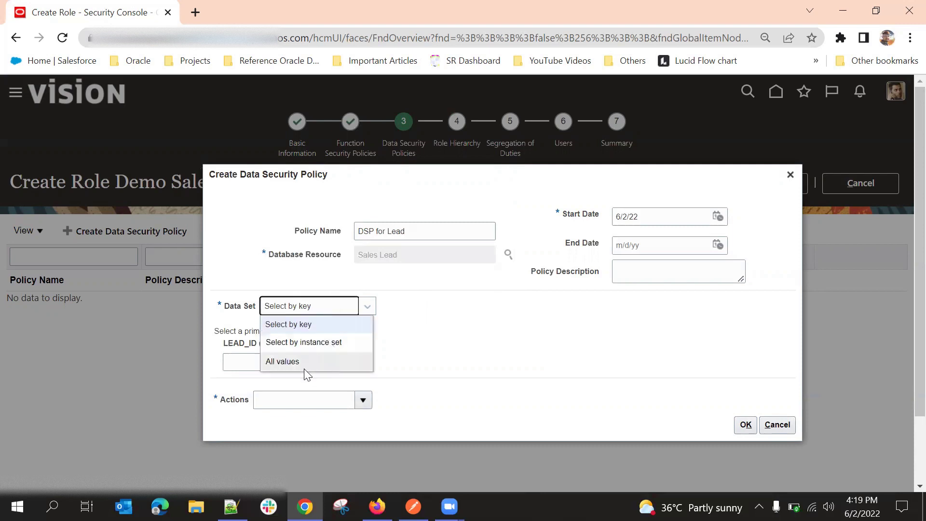
{"action": "left_click", "coordinate": [436, 325]}
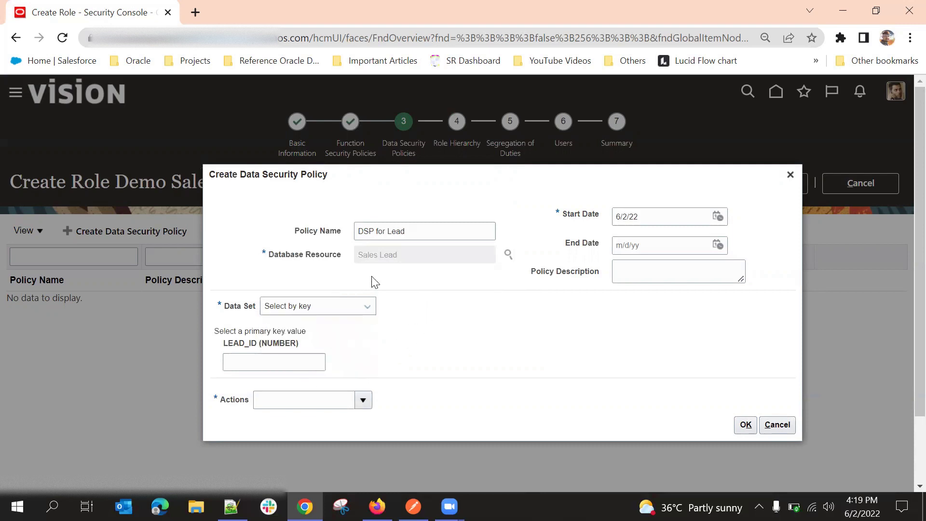
{"action": "left_click", "coordinate": [378, 256]}
{"action": "left_click", "coordinate": [356, 311]}
{"action": "left_click", "coordinate": [456, 319]}
{"action": "left_click", "coordinate": [340, 311]}
{"action": "left_click", "coordinate": [448, 330]}
Step: Set the policy's data set to All values and dismiss the message about the missing selection
{"action": "left_click", "coordinate": [336, 311]}
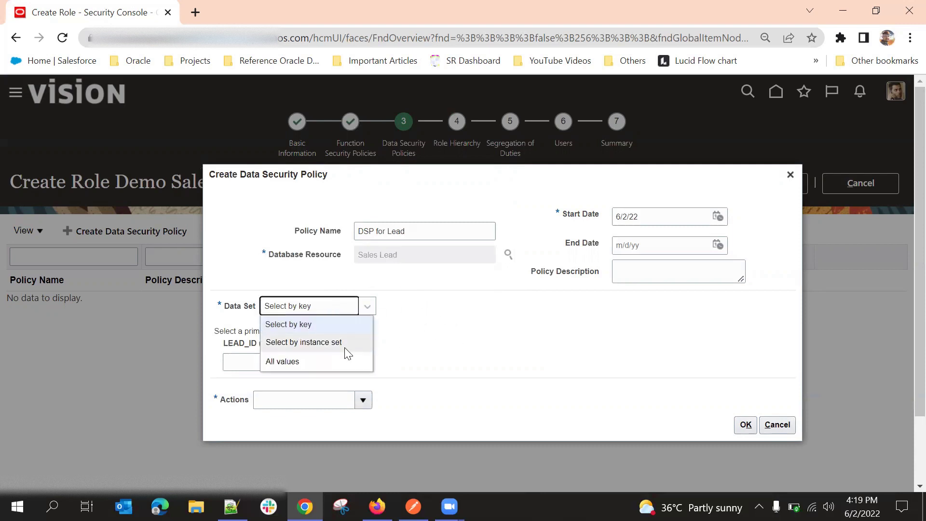
{"action": "left_click", "coordinate": [345, 352]}
{"action": "left_click", "coordinate": [333, 314]}
{"action": "left_click", "coordinate": [333, 369]}
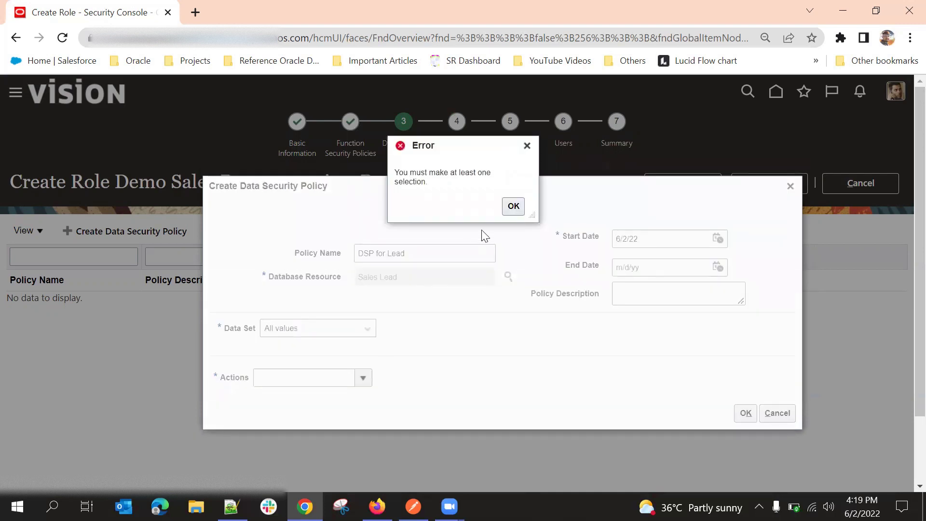
{"action": "left_click", "coordinate": [512, 205]}
Step: Select the Read action for the DSP for Lead policy
{"action": "left_click", "coordinate": [363, 378]}
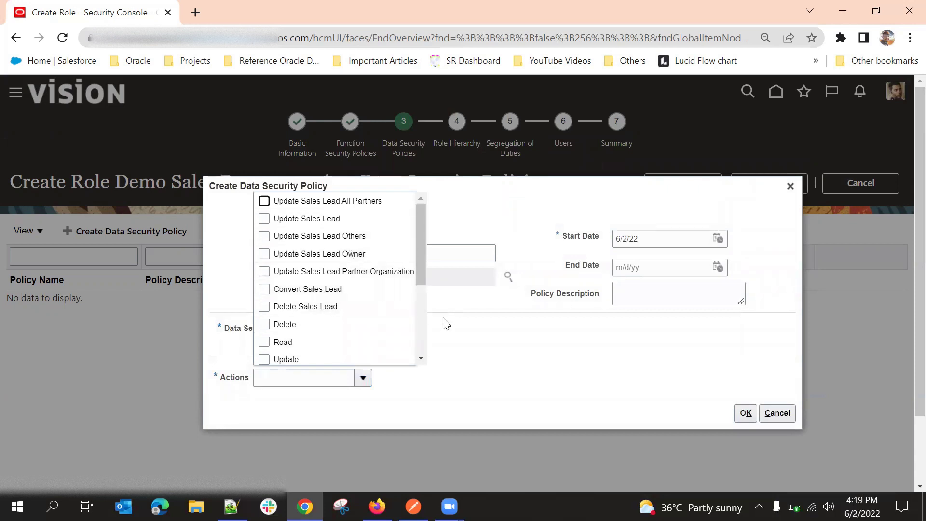
{"action": "left_click", "coordinate": [447, 355]}
{"action": "left_click", "coordinate": [316, 328]}
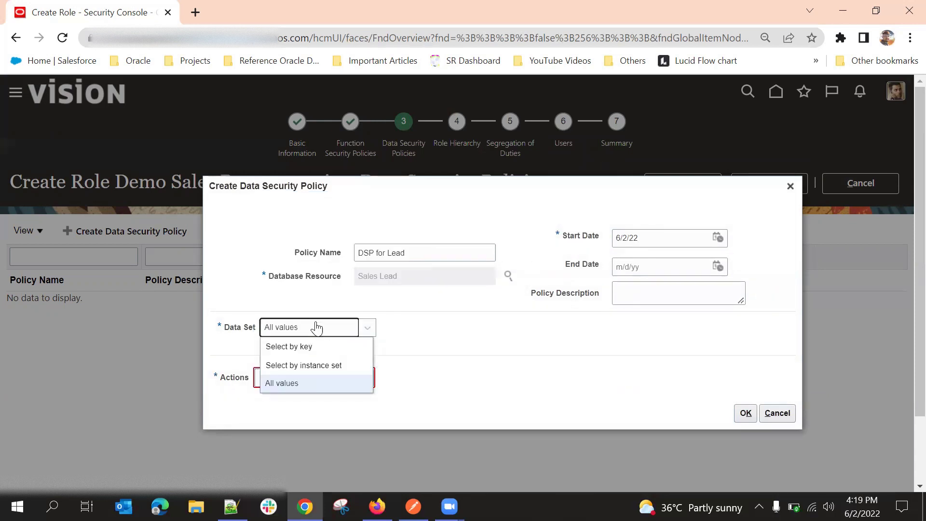
{"action": "left_click", "coordinate": [466, 336]}
{"action": "left_click", "coordinate": [365, 379]}
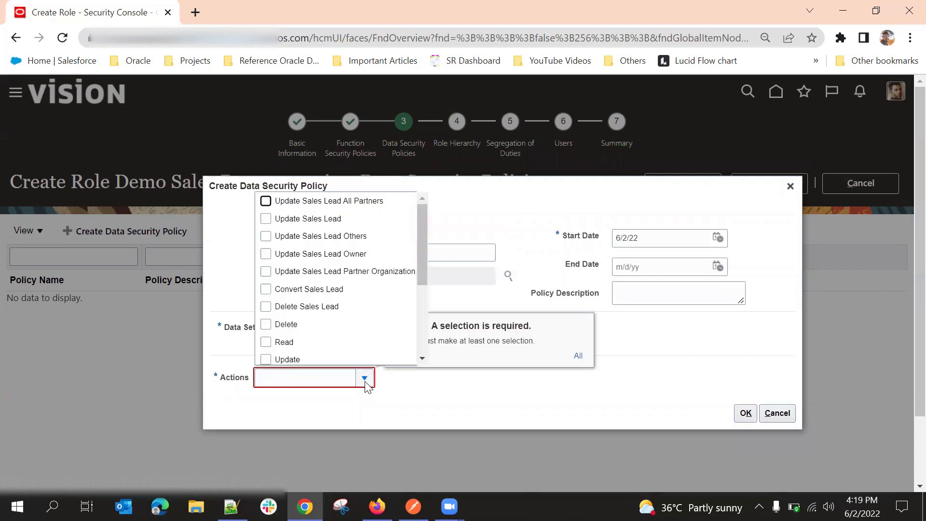
{"action": "scroll", "coordinate": [291, 318], "scroll_direction": "down", "scroll_amount": 2}
{"action": "left_click", "coordinate": [280, 269]}
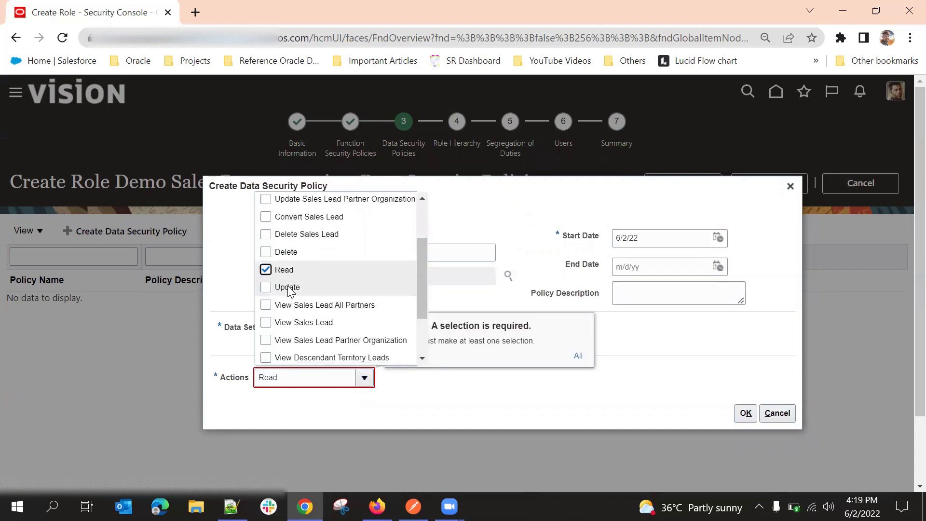
{"action": "scroll", "coordinate": [290, 270], "scroll_direction": "up", "scroll_amount": 2}
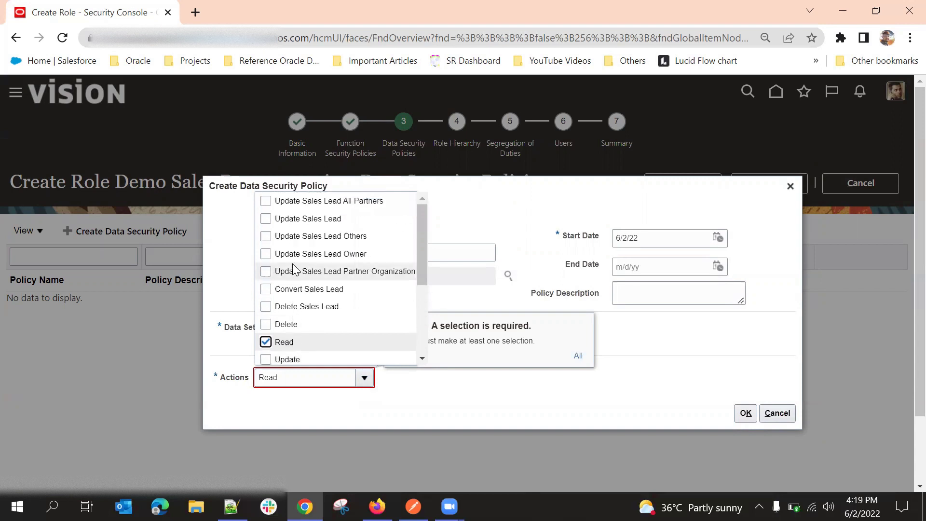
{"action": "left_click", "coordinate": [299, 223]}
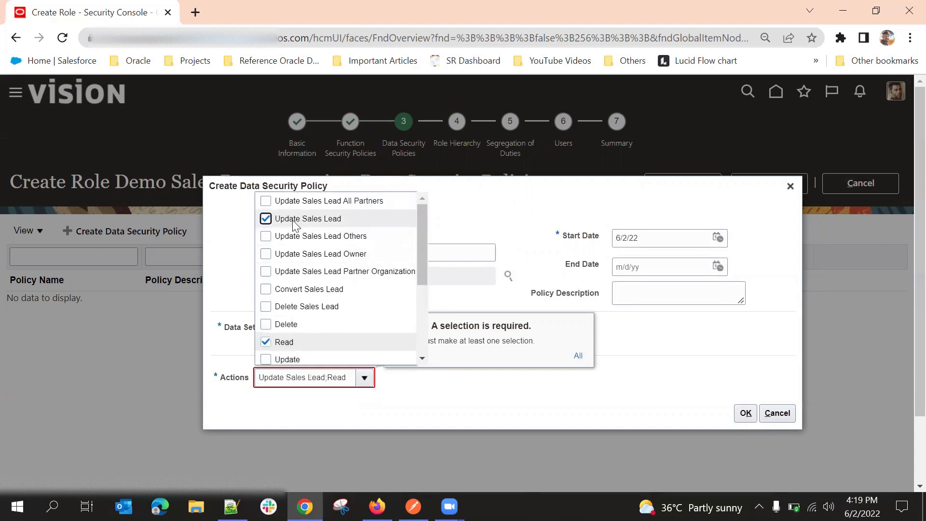
{"action": "key", "text": "space"}
Step: Look through the full list of sales lead actions that the policy can grant
{"action": "scroll", "coordinate": [304, 251], "scroll_direction": "down", "scroll_amount": 4}
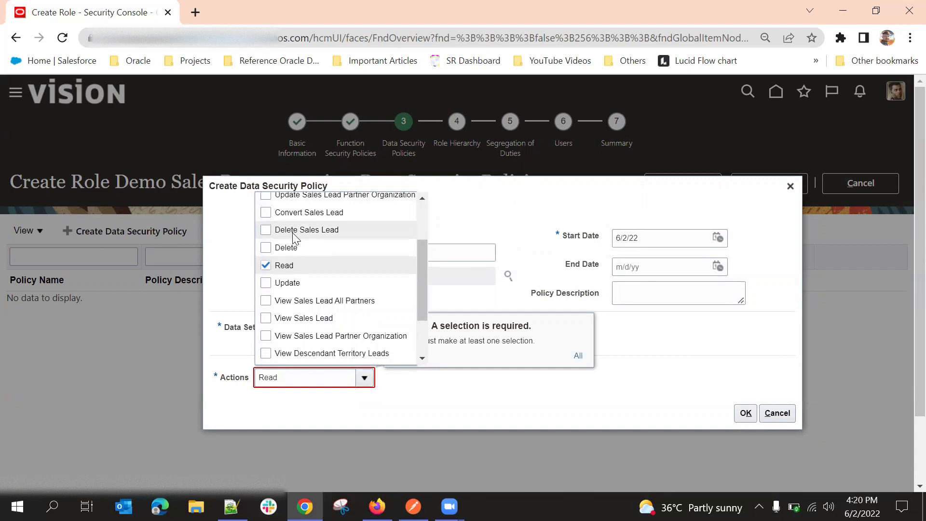
{"action": "scroll", "coordinate": [293, 237], "scroll_direction": "down", "scroll_amount": 2}
{"action": "scroll", "coordinate": [318, 397], "scroll_direction": "up", "scroll_amount": 1}
{"action": "scroll", "coordinate": [318, 398], "scroll_direction": "up", "scroll_amount": 1}
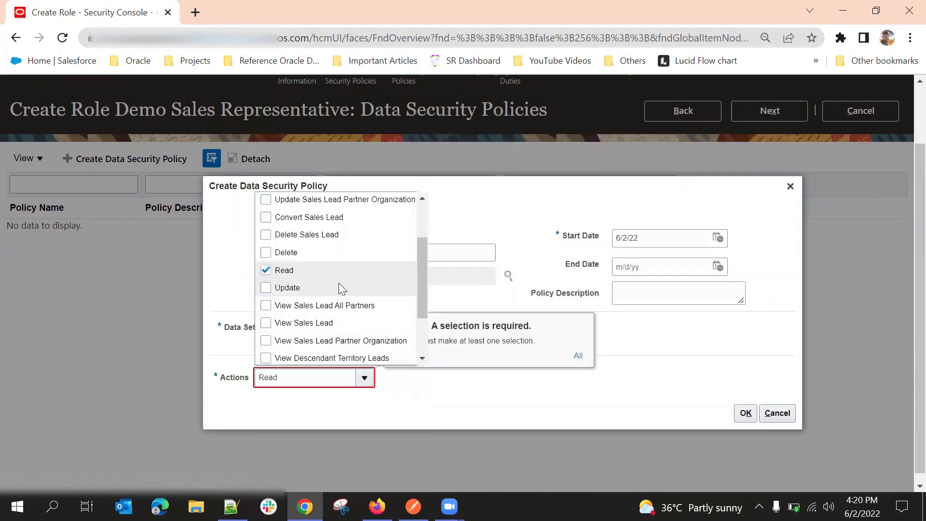
{"action": "scroll", "coordinate": [328, 294], "scroll_direction": "up", "scroll_amount": 2}
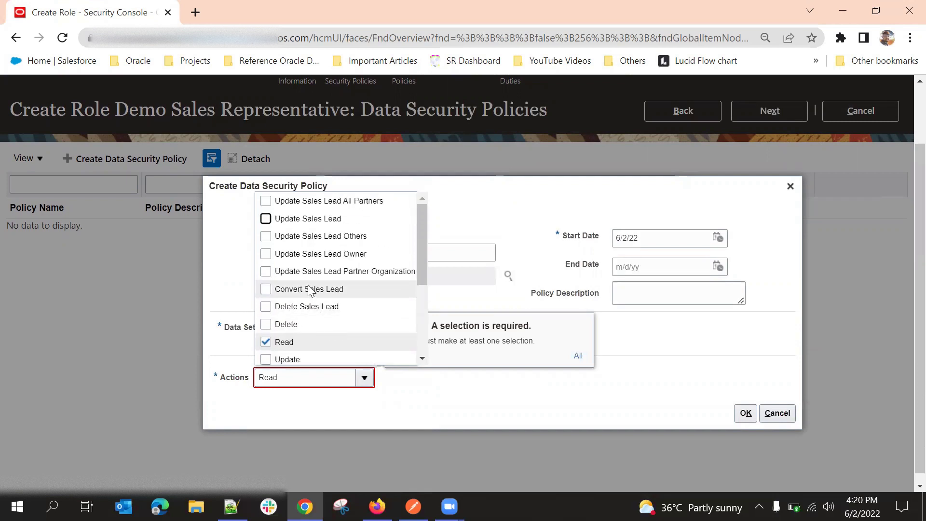
{"action": "scroll", "coordinate": [310, 245], "scroll_direction": "up", "scroll_amount": 2}
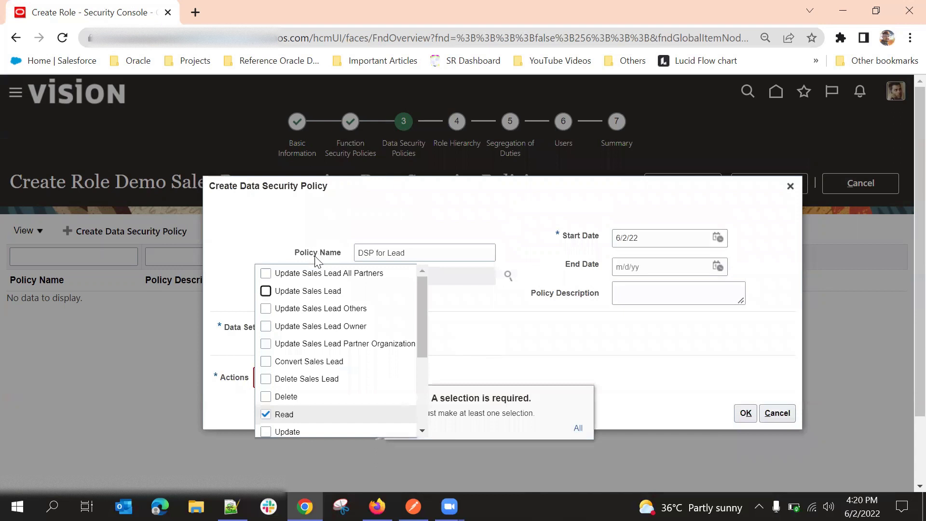
{"action": "scroll", "coordinate": [315, 309], "scroll_direction": "down", "scroll_amount": 1}
{"action": "scroll", "coordinate": [314, 306], "scroll_direction": "down", "scroll_amount": 1}
{"action": "scroll", "coordinate": [311, 303], "scroll_direction": "down", "scroll_amount": 2}
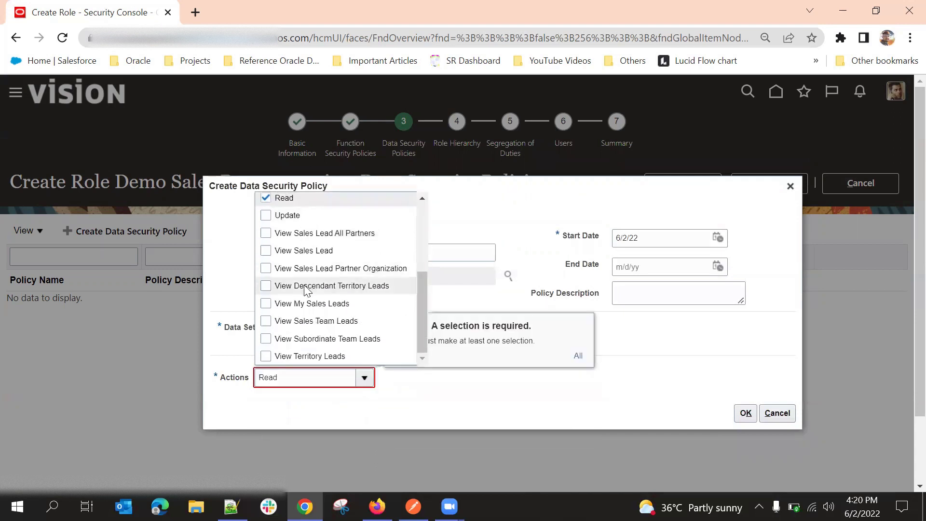
{"action": "scroll", "coordinate": [310, 302], "scroll_direction": "down", "scroll_amount": 2}
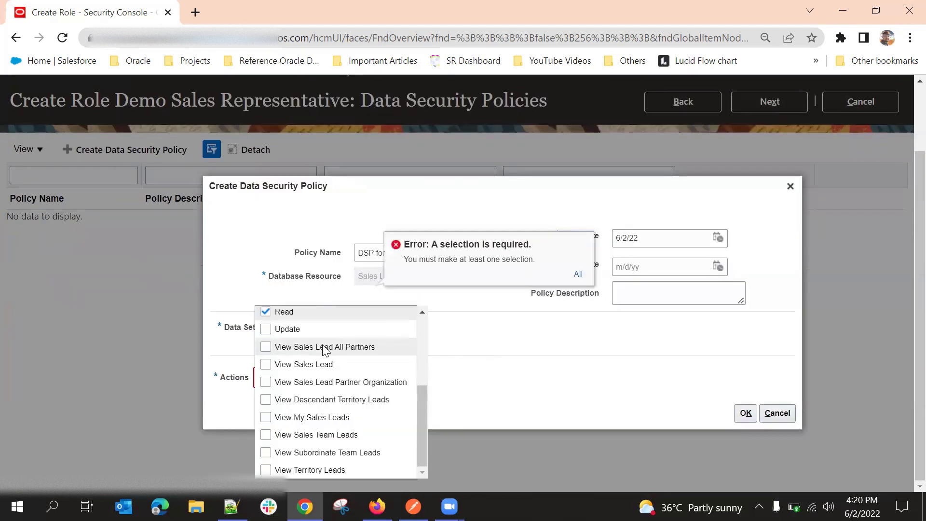
Step: Add the View Sales Lead and View My Sales Leads actions to the policy
{"action": "scroll", "coordinate": [324, 344], "scroll_direction": "up", "scroll_amount": 2}
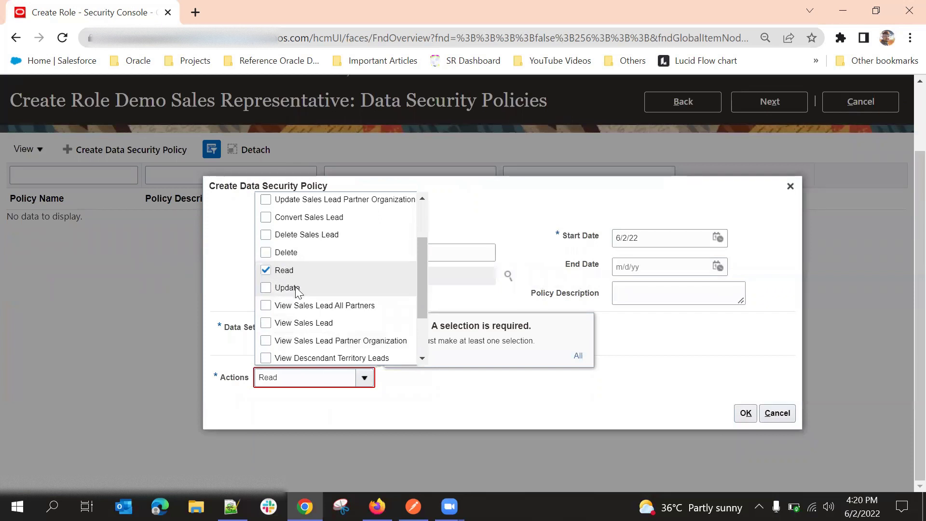
{"action": "left_click", "coordinate": [279, 323]}
{"action": "scroll", "coordinate": [301, 290], "scroll_direction": "down", "scroll_amount": 2}
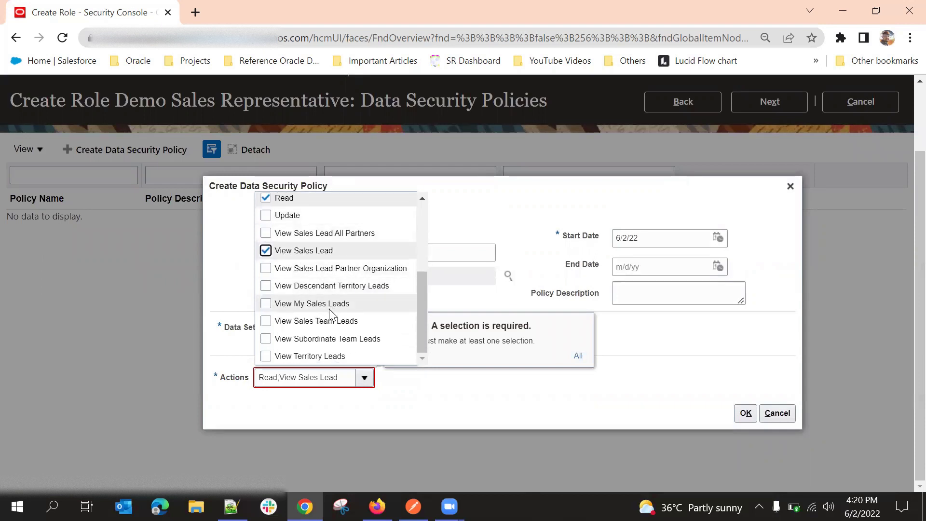
{"action": "left_click", "coordinate": [266, 304]}
{"action": "left_click", "coordinate": [429, 411]}
Step: Review the data set choice and the actions selected for the policy
{"action": "left_click", "coordinate": [343, 336]}
{"action": "left_click", "coordinate": [395, 346]}
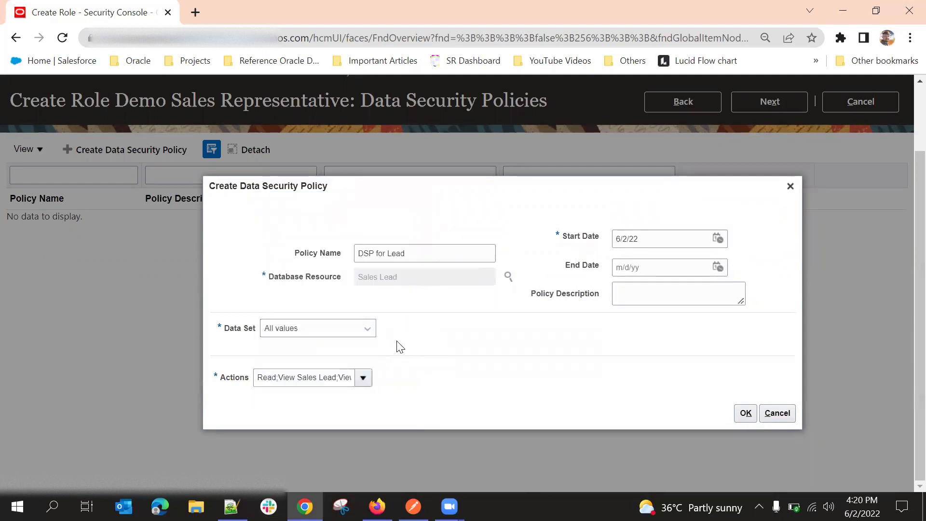
{"action": "left_click", "coordinate": [362, 377]}
{"action": "scroll", "coordinate": [336, 328], "scroll_direction": "down", "scroll_amount": 3}
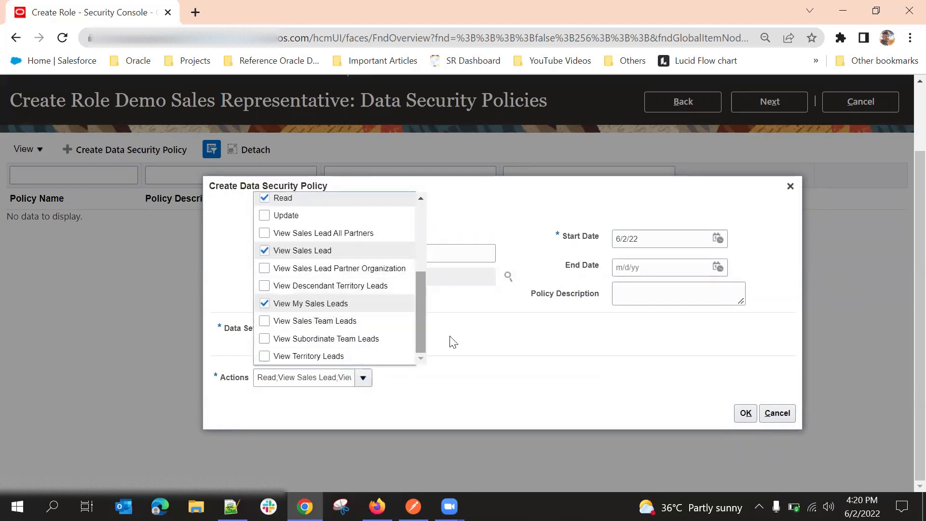
{"action": "scroll", "coordinate": [381, 314], "scroll_direction": "up", "scroll_amount": 3}
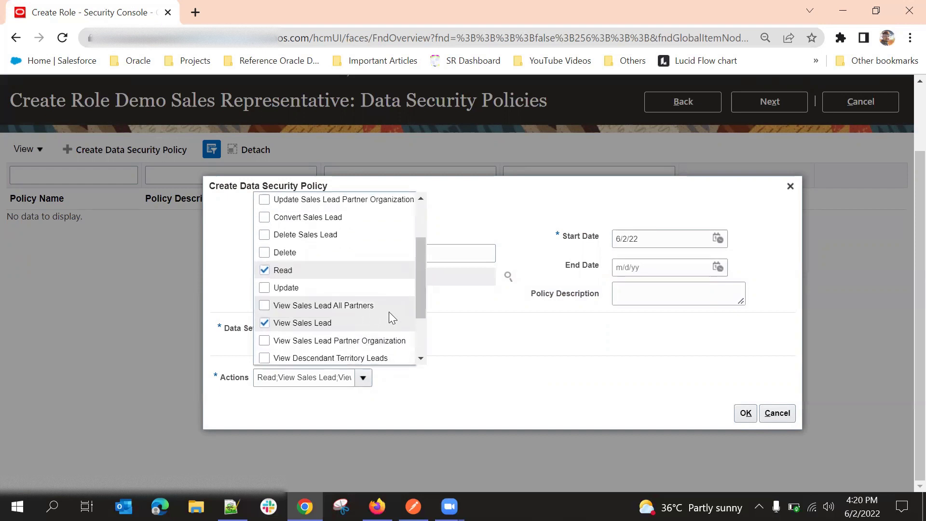
{"action": "left_click", "coordinate": [486, 343]}
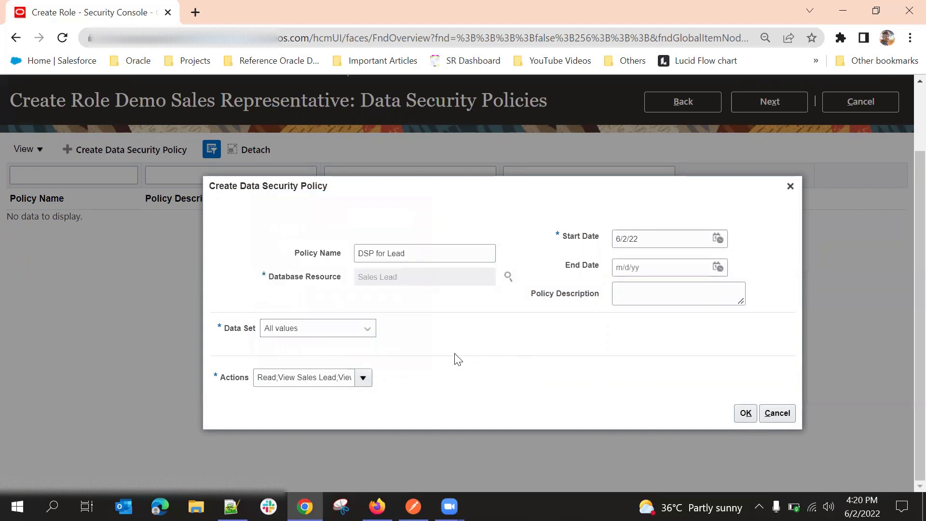
Step: Set the data set to Select by instance set with the MKL_LM_LEADS condition where they are the owner of the sales lead
{"action": "left_click", "coordinate": [326, 332]}
{"action": "left_click", "coordinate": [336, 367]}
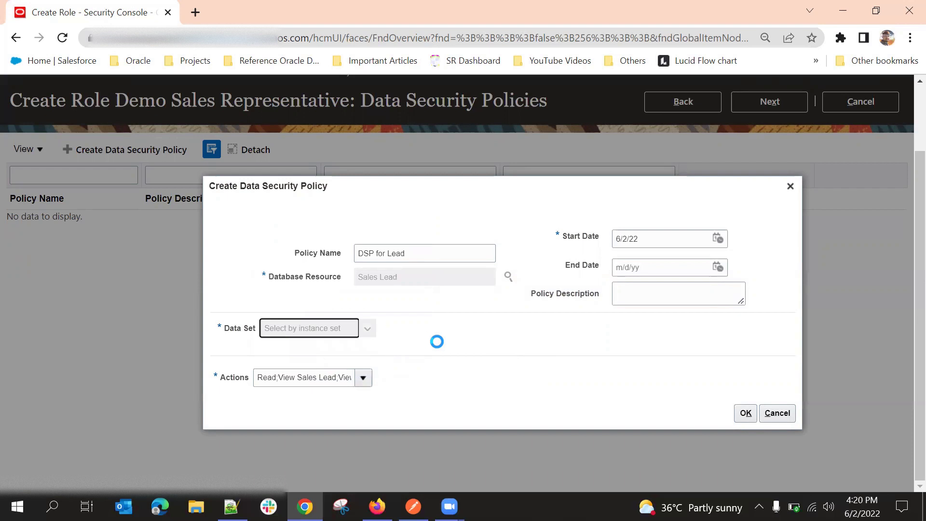
{"action": "left_click", "coordinate": [386, 355]}
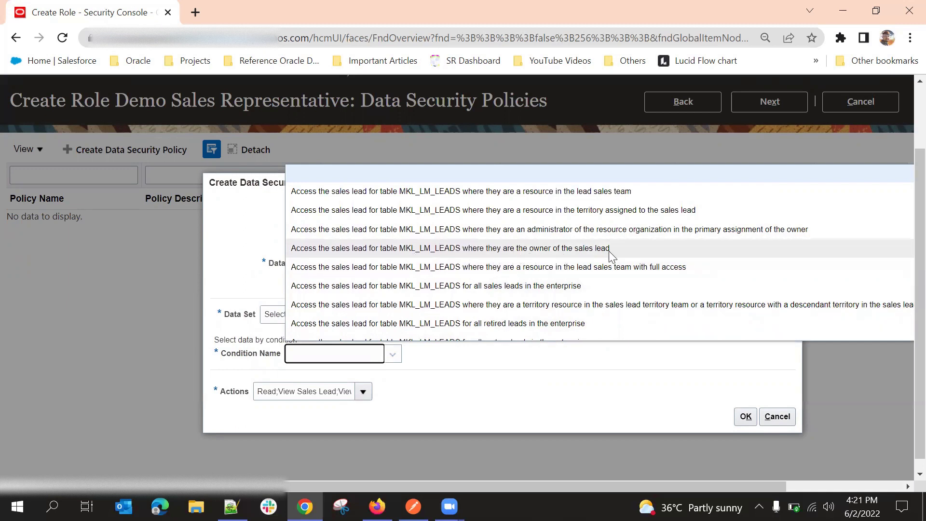
{"action": "left_click", "coordinate": [465, 253]}
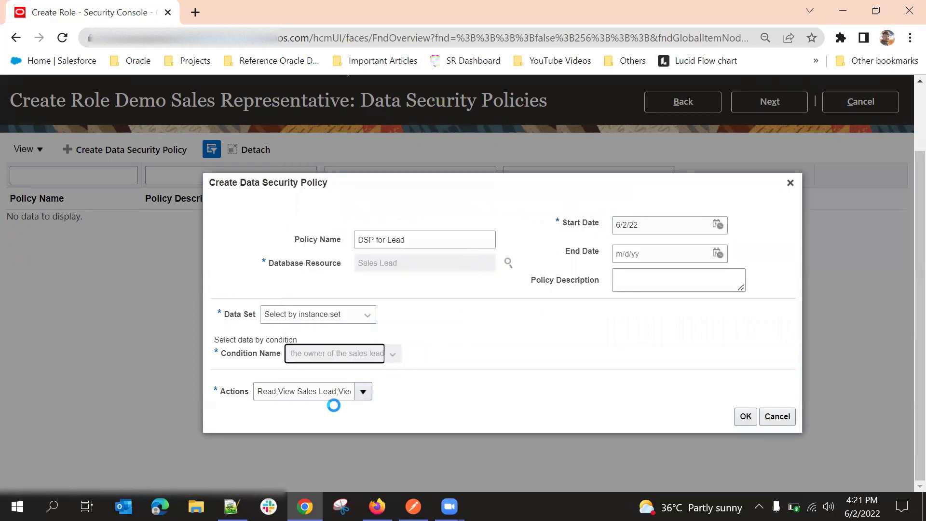
Step: Check the selected actions for the policy and add the Update action
{"action": "left_click", "coordinate": [363, 391]}
{"action": "scroll", "coordinate": [294, 313], "scroll_direction": "down", "scroll_amount": 3}
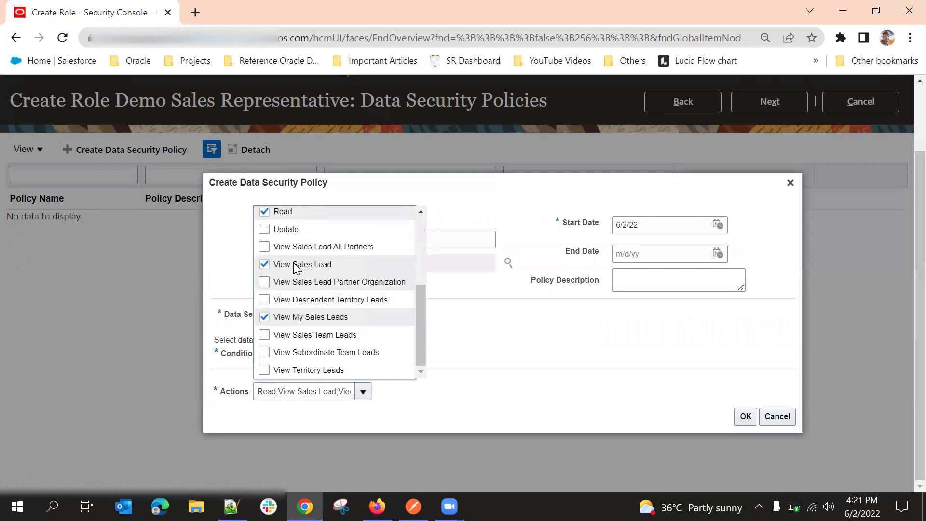
{"action": "scroll", "coordinate": [299, 318], "scroll_direction": "up", "scroll_amount": 3}
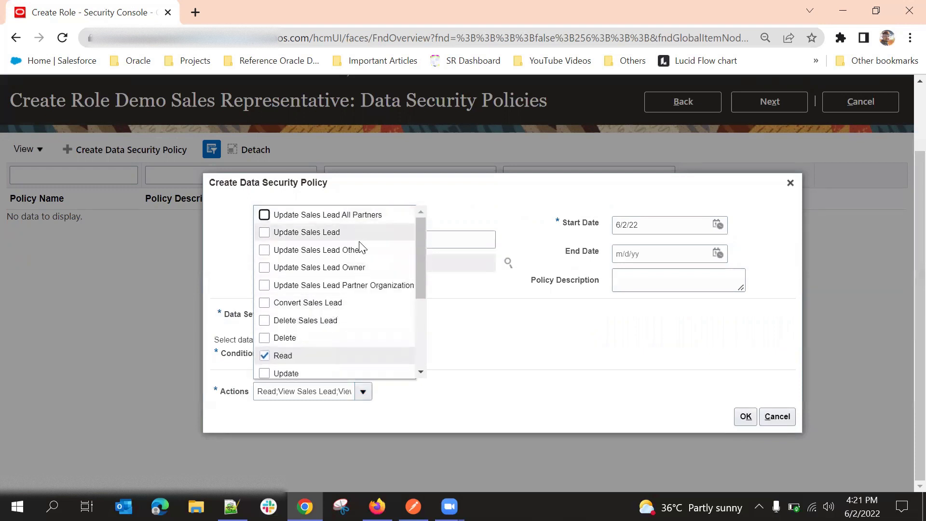
{"action": "scroll", "coordinate": [361, 247], "scroll_direction": "down", "scroll_amount": 2}
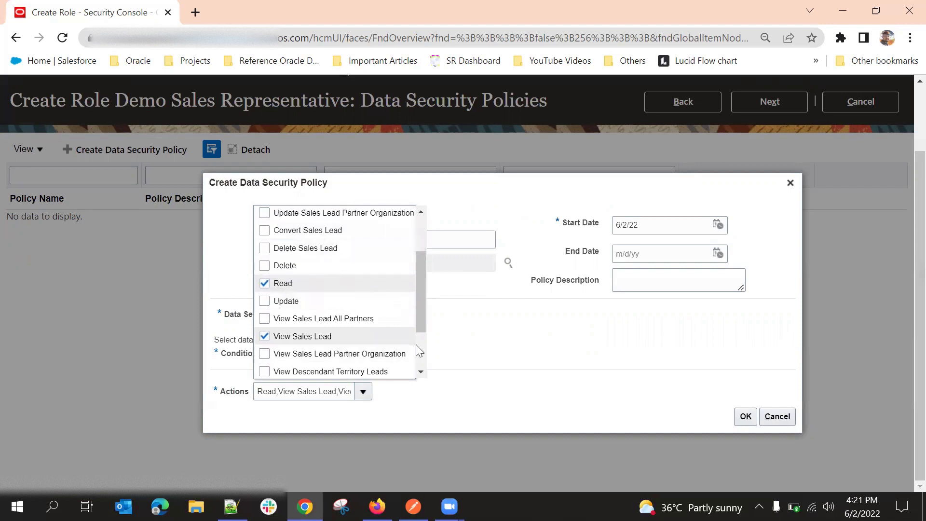
{"action": "left_click", "coordinate": [480, 371]}
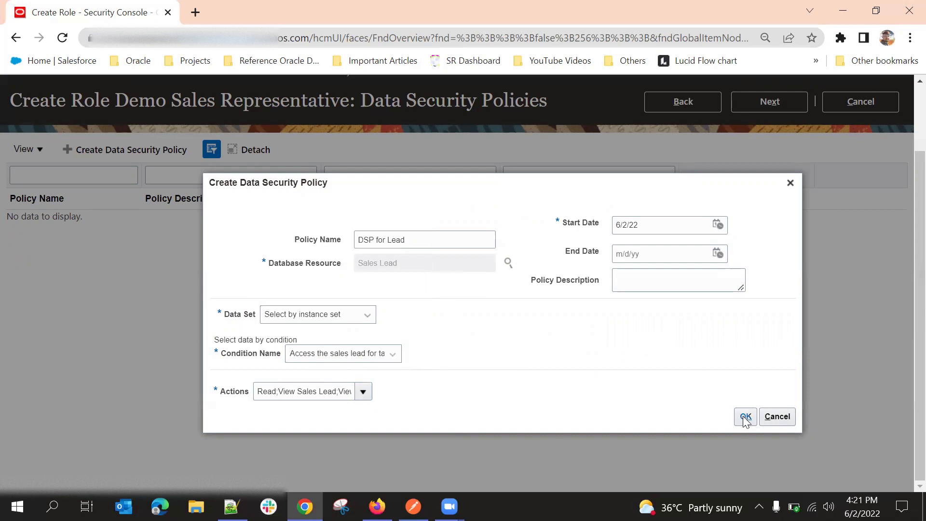
{"action": "left_click", "coordinate": [362, 391]}
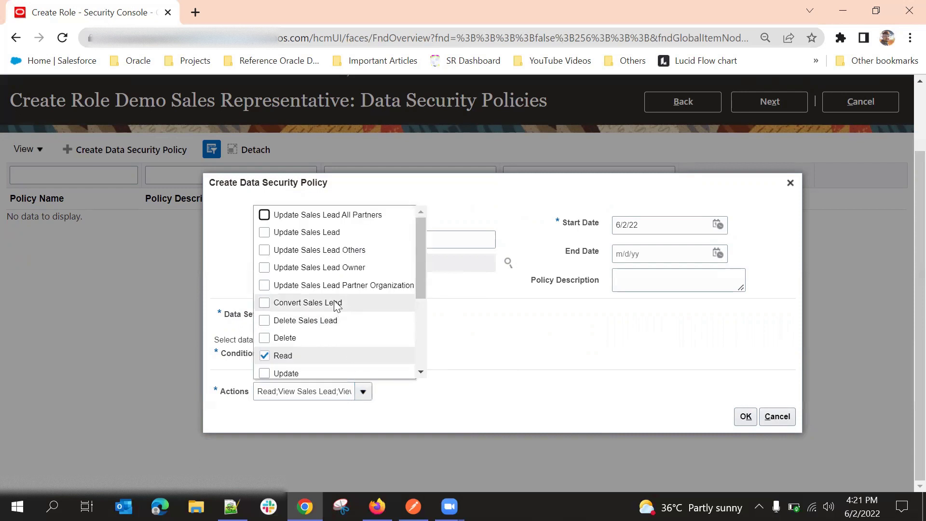
{"action": "scroll", "coordinate": [337, 304], "scroll_direction": "down", "scroll_amount": 3}
{"action": "left_click", "coordinate": [291, 303]}
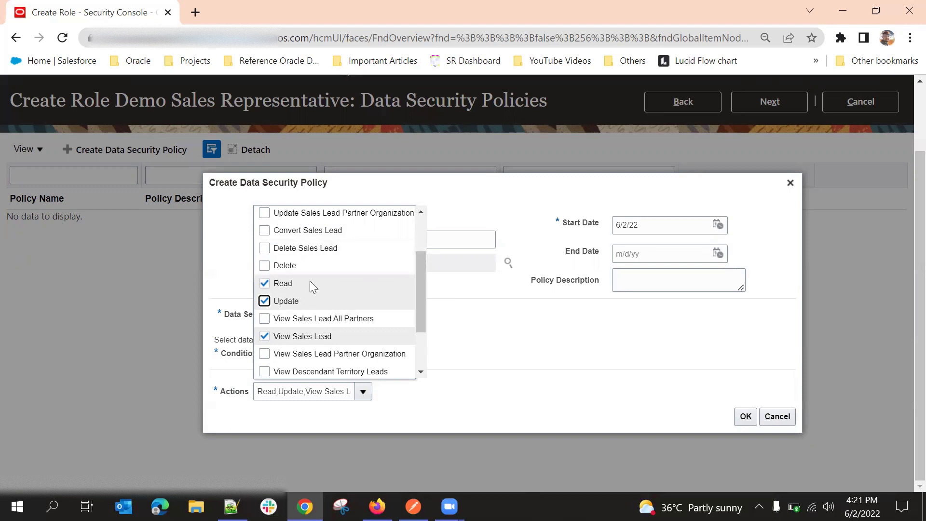
Step: Add the Update Sales Lead action to the DSP for Lead policy, check the selected actions and save the policy
{"action": "scroll", "coordinate": [303, 256], "scroll_direction": "up", "scroll_amount": 2}
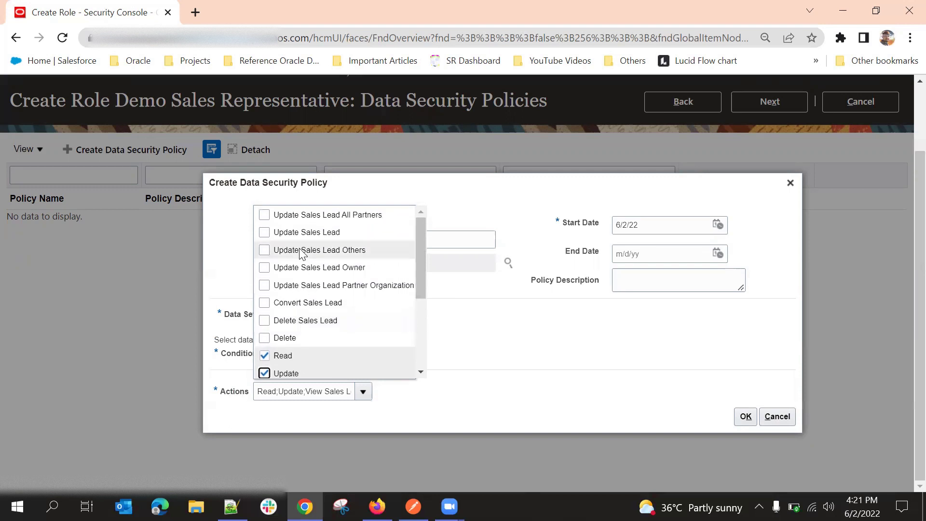
{"action": "scroll", "coordinate": [303, 254], "scroll_direction": "up", "scroll_amount": 2}
{"action": "left_click", "coordinate": [309, 304]}
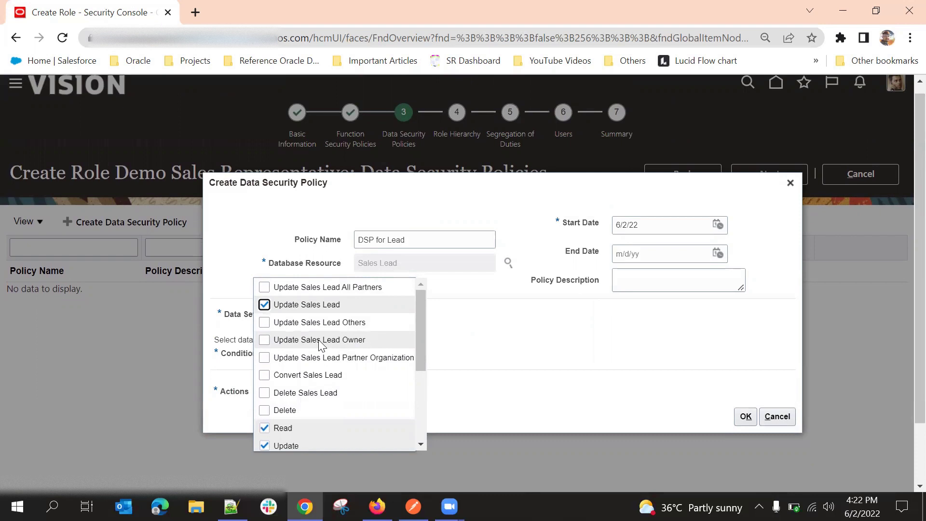
{"action": "scroll", "coordinate": [318, 343], "scroll_direction": "down", "scroll_amount": 3}
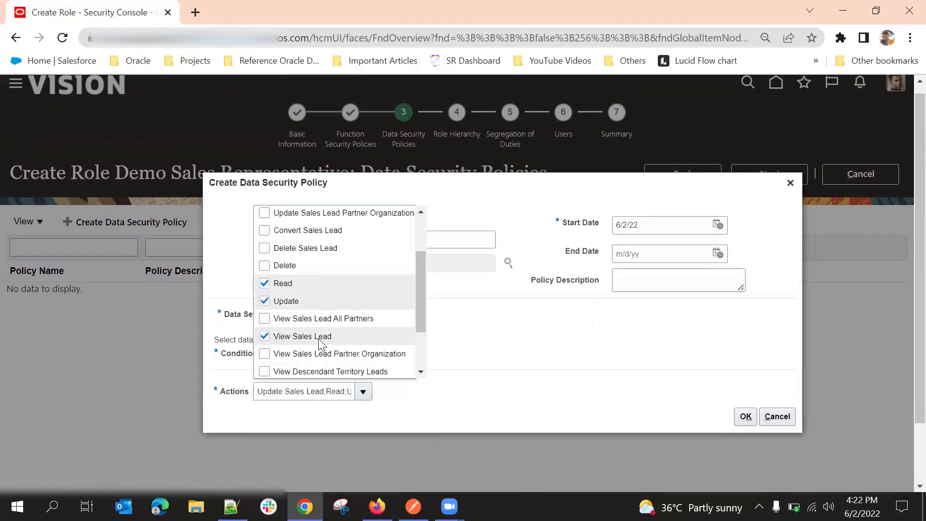
{"action": "scroll", "coordinate": [319, 338], "scroll_direction": "up", "scroll_amount": 3}
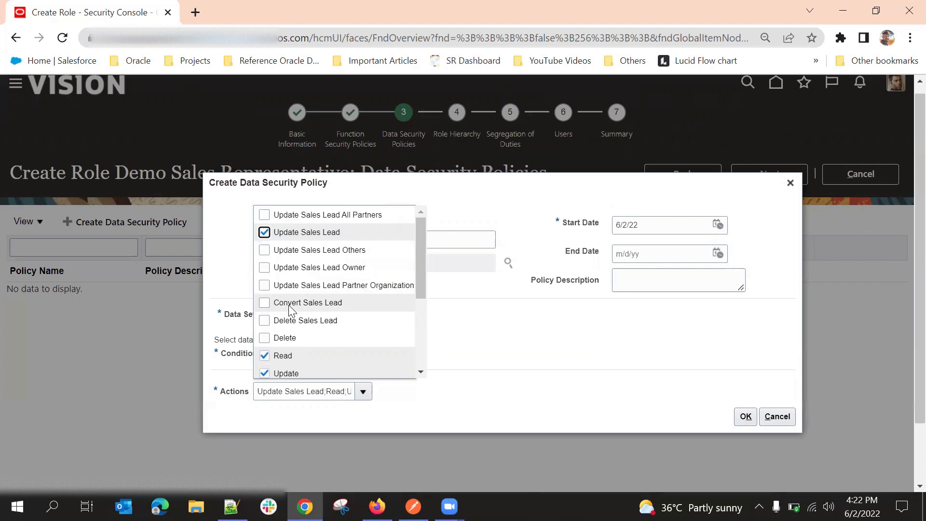
{"action": "scroll", "coordinate": [291, 308], "scroll_direction": "down", "scroll_amount": 2}
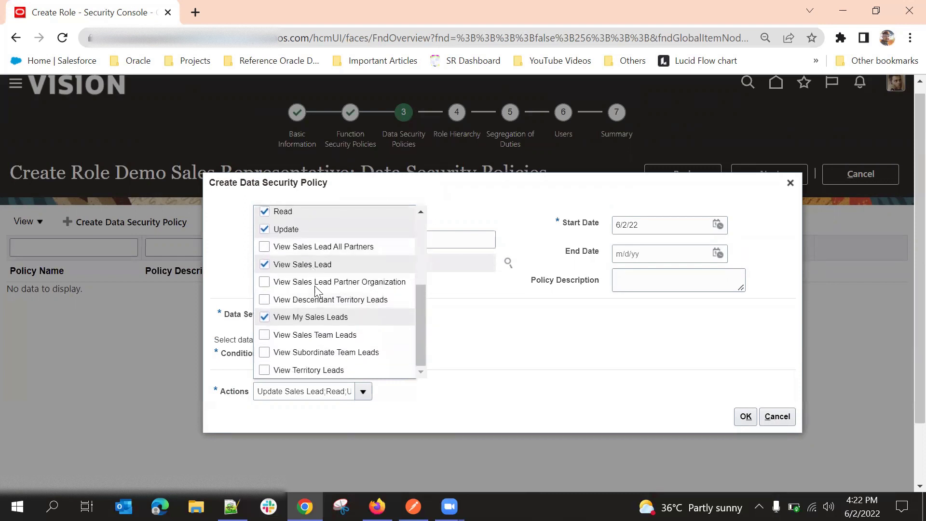
{"action": "left_click", "coordinate": [486, 337]}
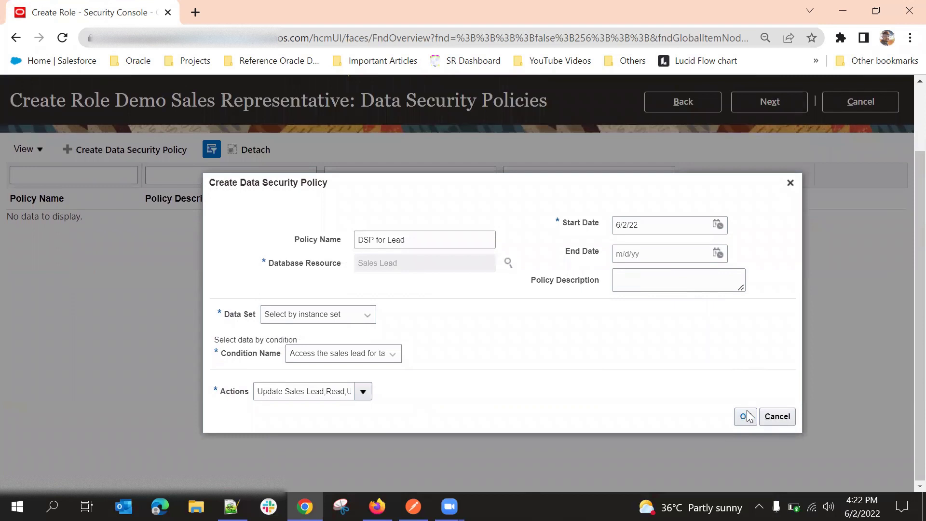
{"action": "left_click", "coordinate": [746, 417]}
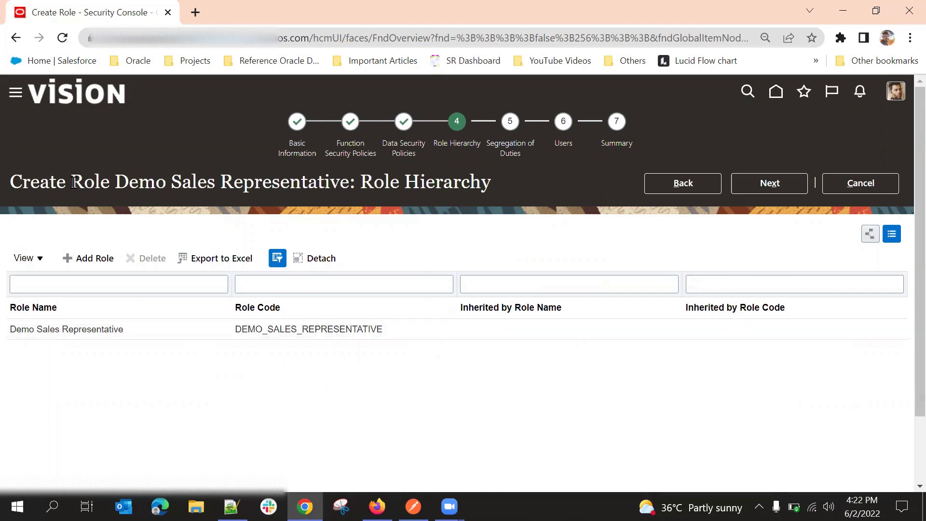
Step: Examine the name and code of the Demo Sales Representative role on the Role Hierarchy page
{"action": "left_click_drag", "start_coordinate": [117, 180], "coordinate": [377, 184]}
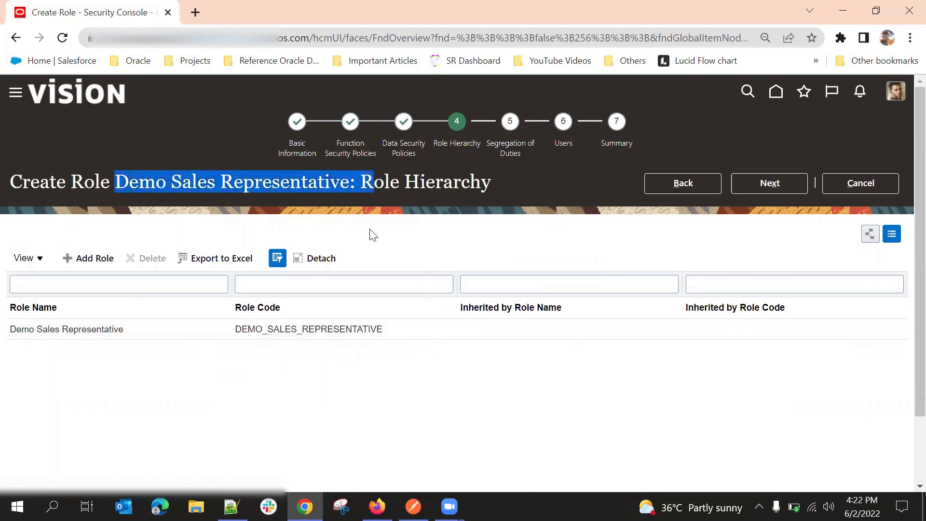
{"action": "left_click", "coordinate": [371, 259]}
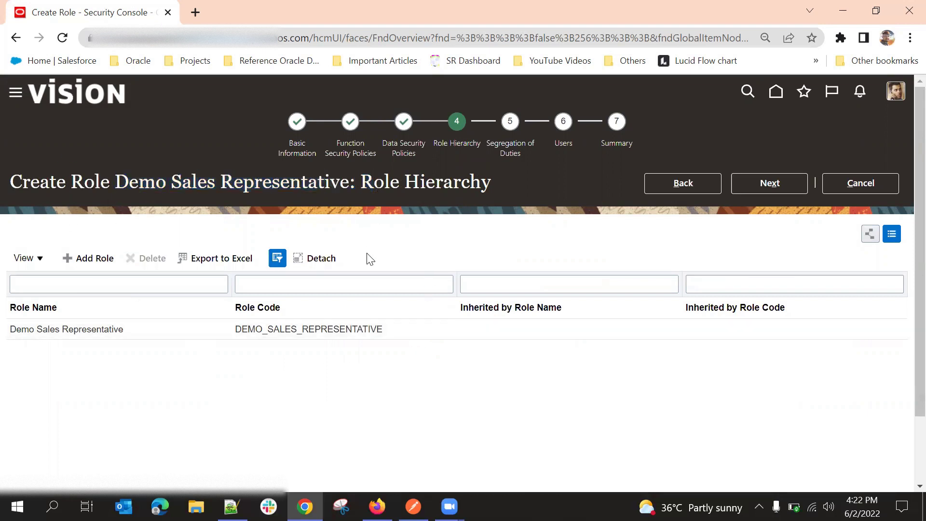
{"action": "double_click", "coordinate": [283, 329]}
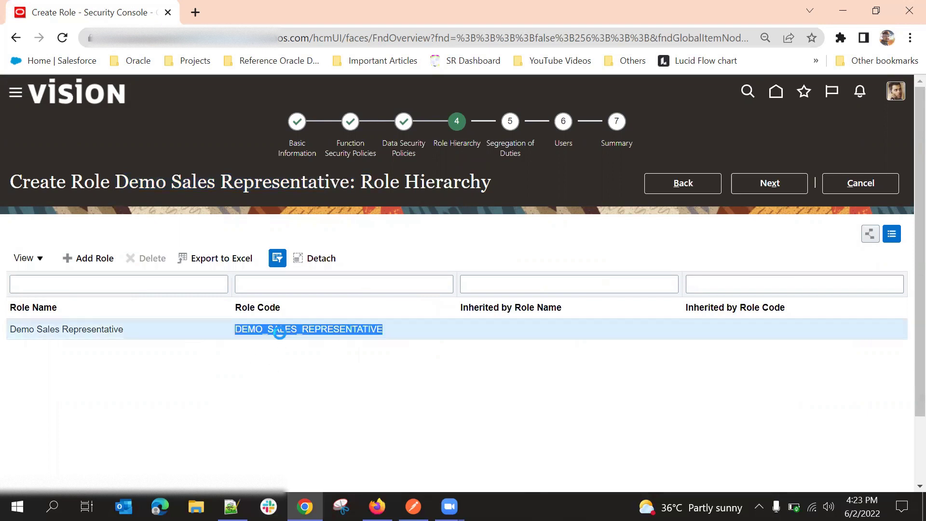
{"action": "left_click", "coordinate": [435, 241]}
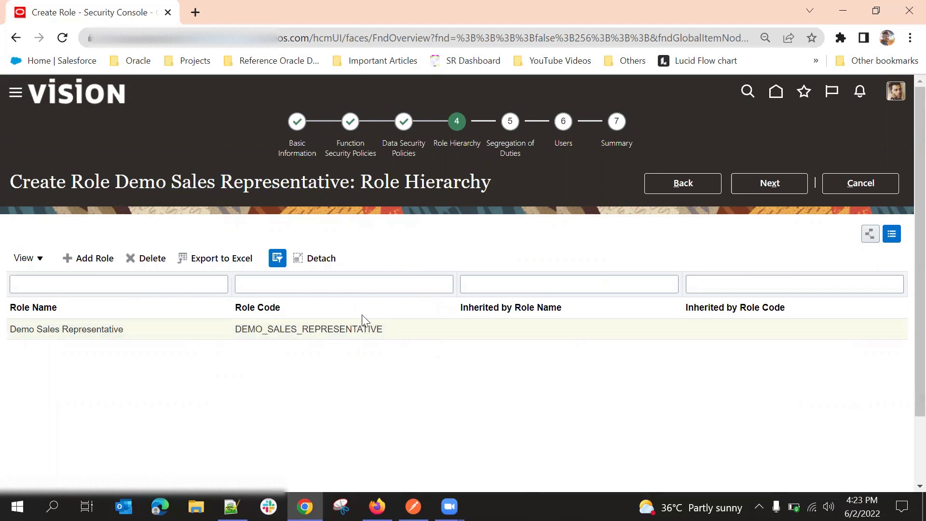
{"action": "double_click", "coordinate": [322, 331]}
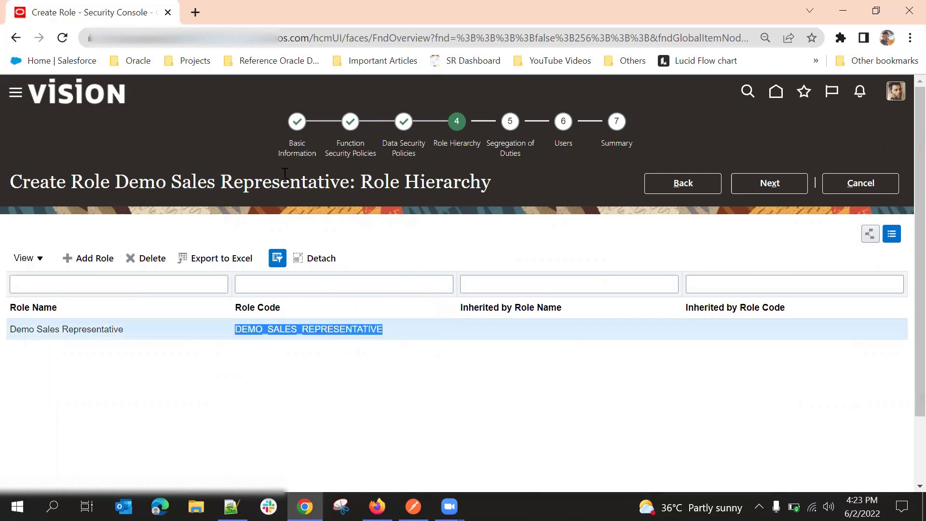
{"action": "left_click", "coordinate": [288, 326]}
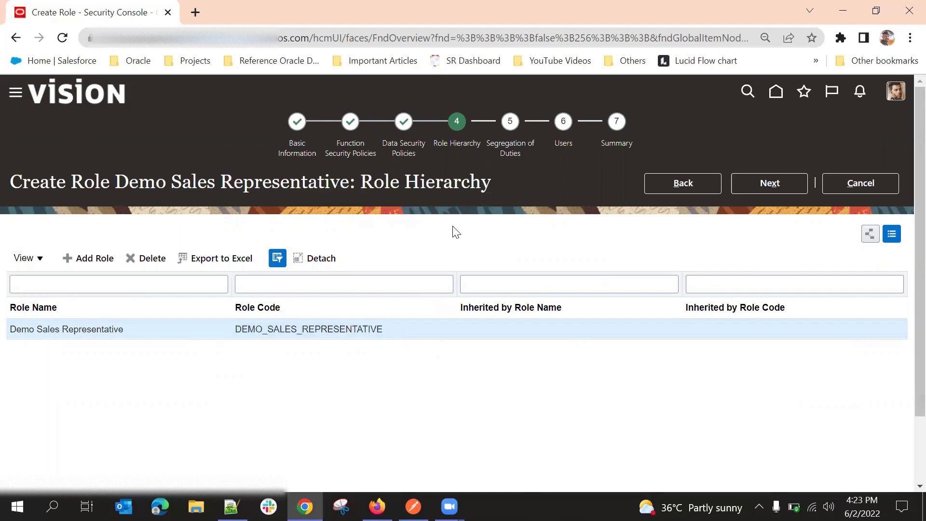
{"action": "left_click", "coordinate": [453, 226]}
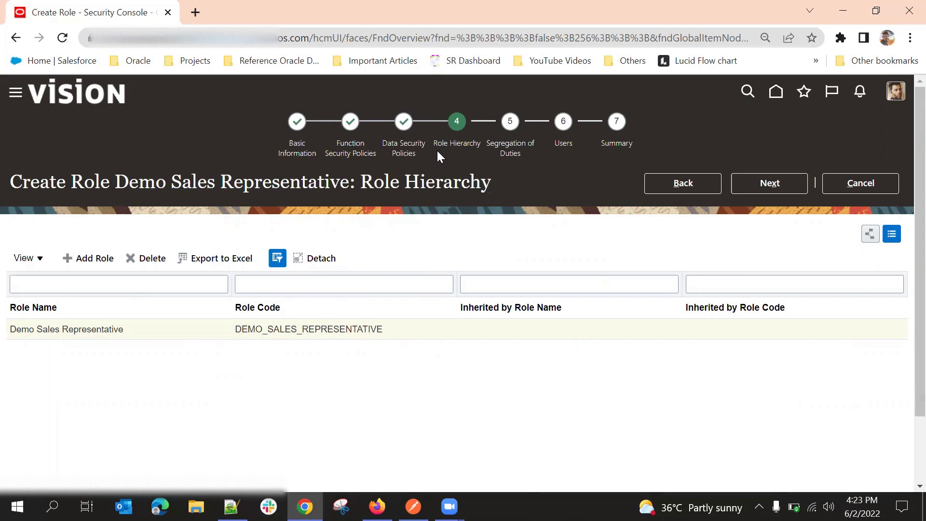
Step: Start adding a role to the hierarchy, search for "Sales party" and choose the HCM version of the Sales Party Management duty role
{"action": "left_click", "coordinate": [83, 259]}
{"action": "left_click", "coordinate": [476, 175]}
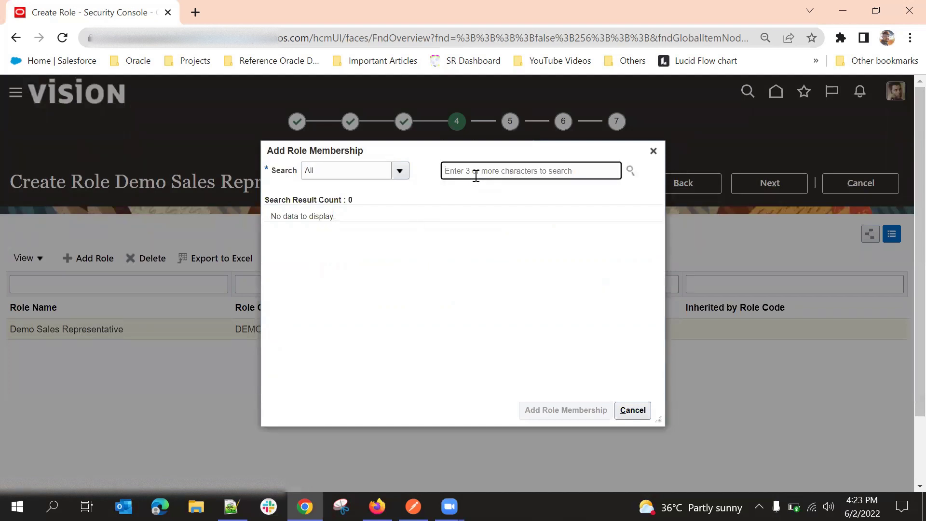
{"action": "type", "text": "Sales"}
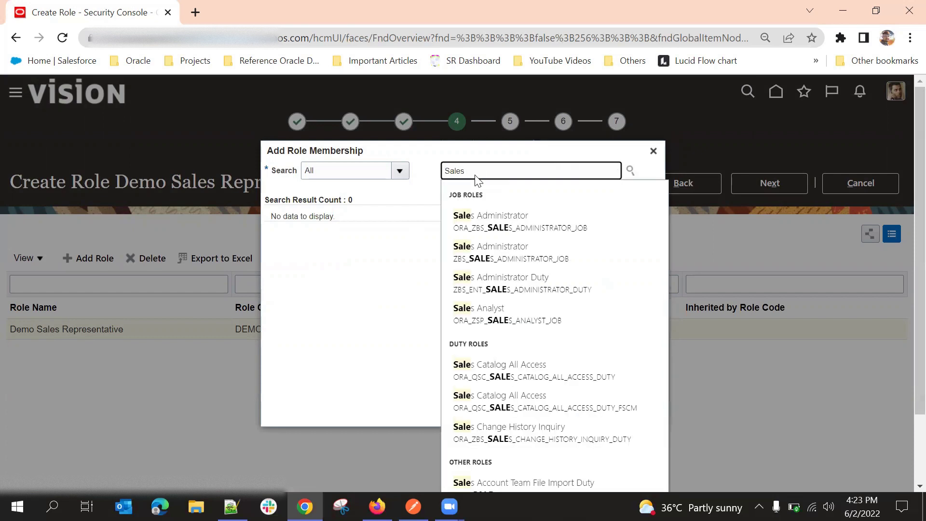
{"action": "type", "text": "  Ma"}
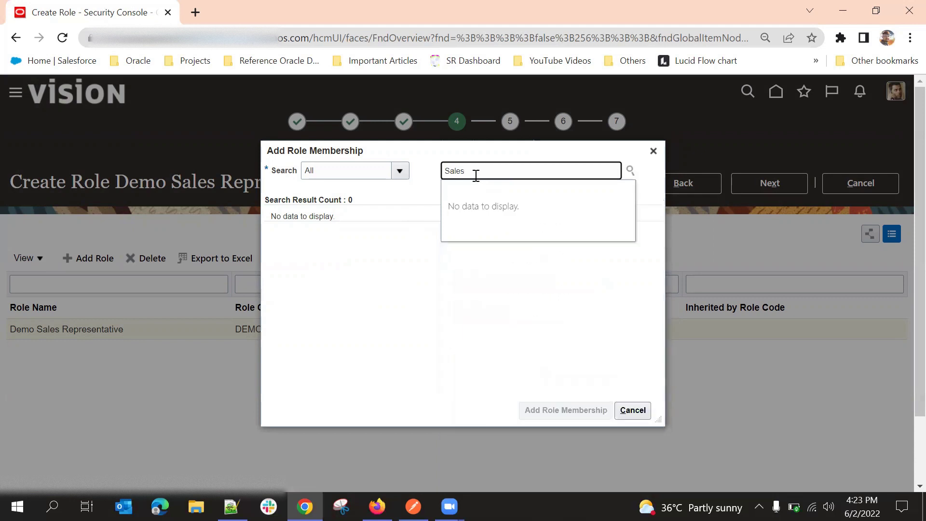
{"action": "type", "text": "party"}
{"action": "key", "text": "BackSpace"}
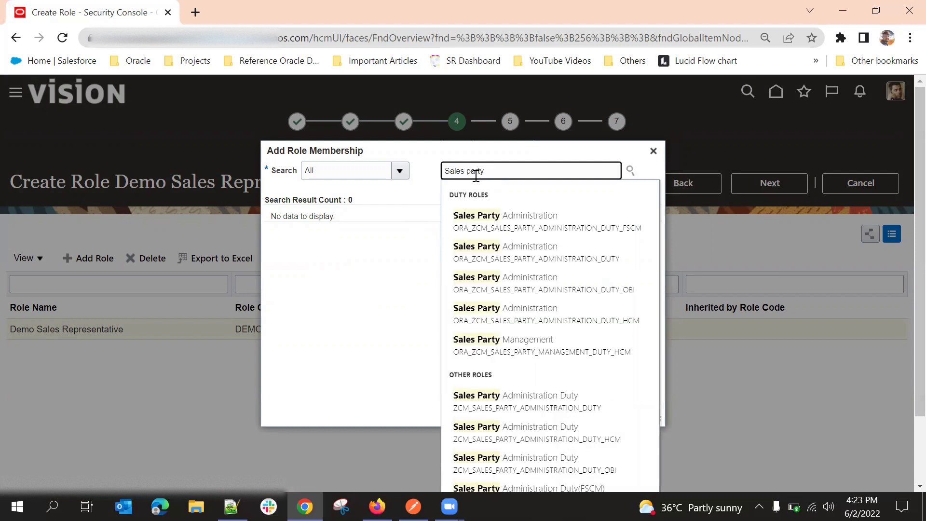
{"action": "left_click", "coordinate": [475, 341]}
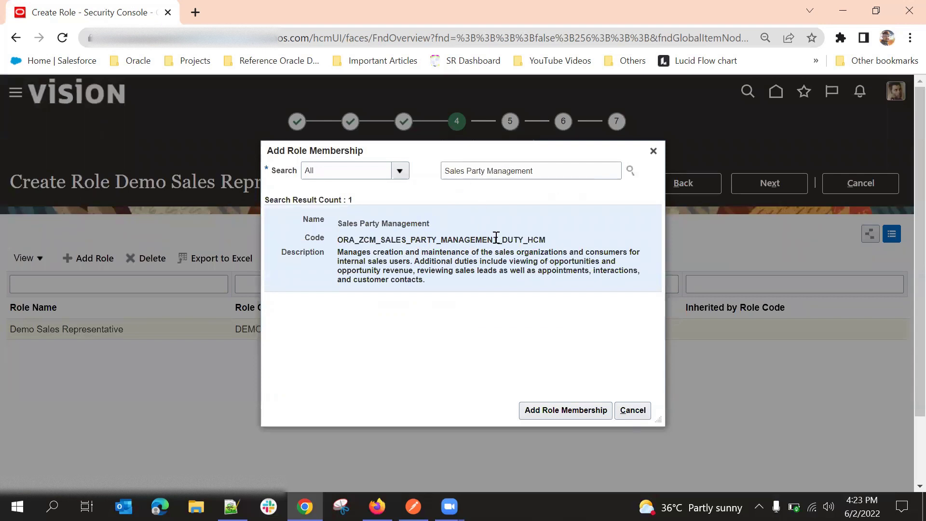
Step: Search by the copied code ORA_ZCM_SALES_PARTY_MANAGEMENT_DUTY and choose the Sales Party Management role whose code has no suffix
{"action": "double_click", "coordinate": [414, 239]}
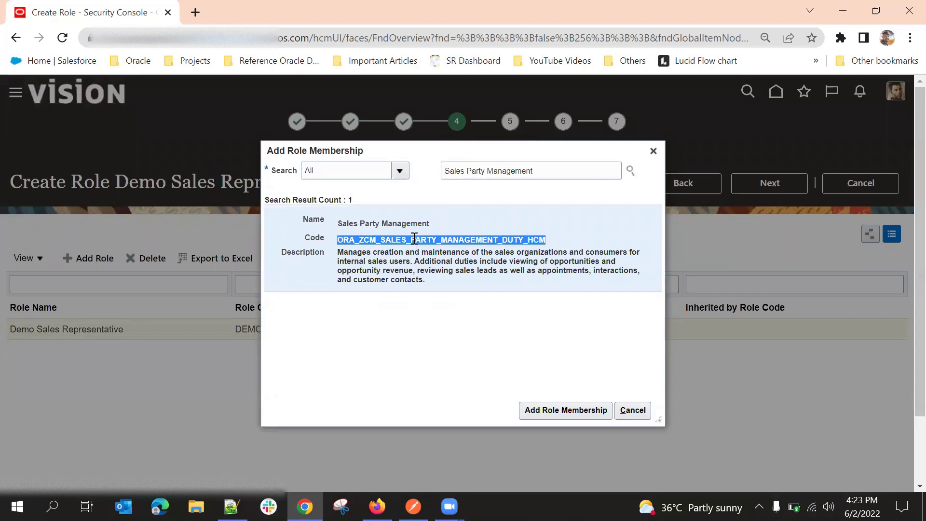
{"action": "left_click", "coordinate": [458, 280]}
{"action": "left_click_drag", "start_coordinate": [502, 239], "coordinate": [546, 244]}
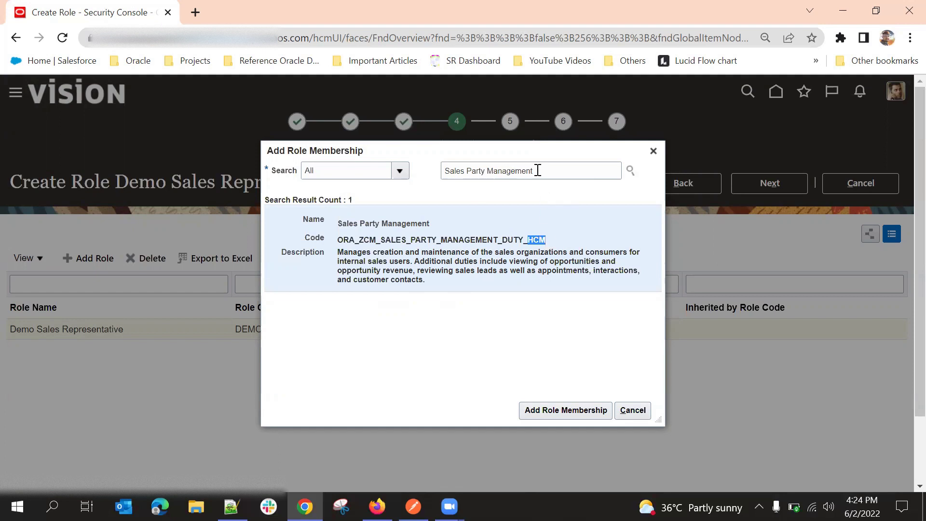
{"action": "left_click_drag", "start_coordinate": [525, 241], "coordinate": [334, 242]}
{"action": "key", "text": "ctrl+c"}
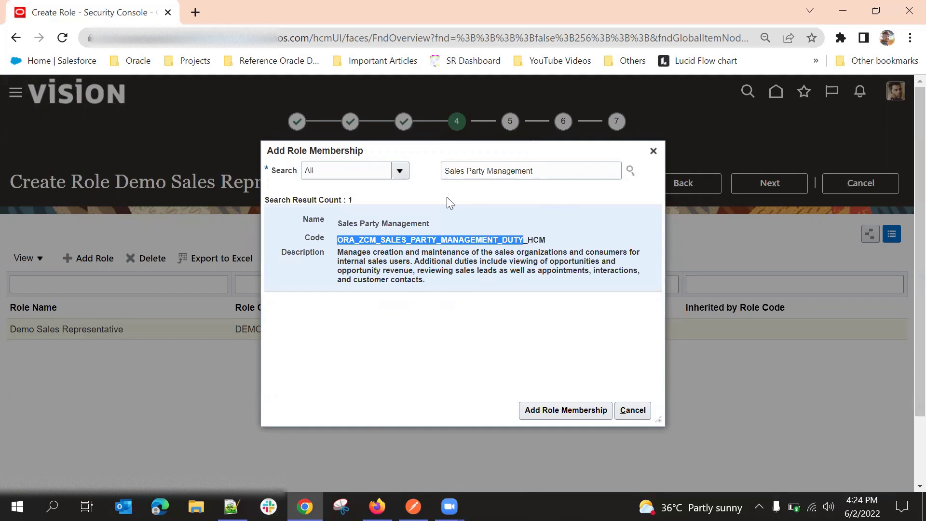
{"action": "triple_click", "coordinate": [511, 169]}
{"action": "key", "text": "ctrl+v"}
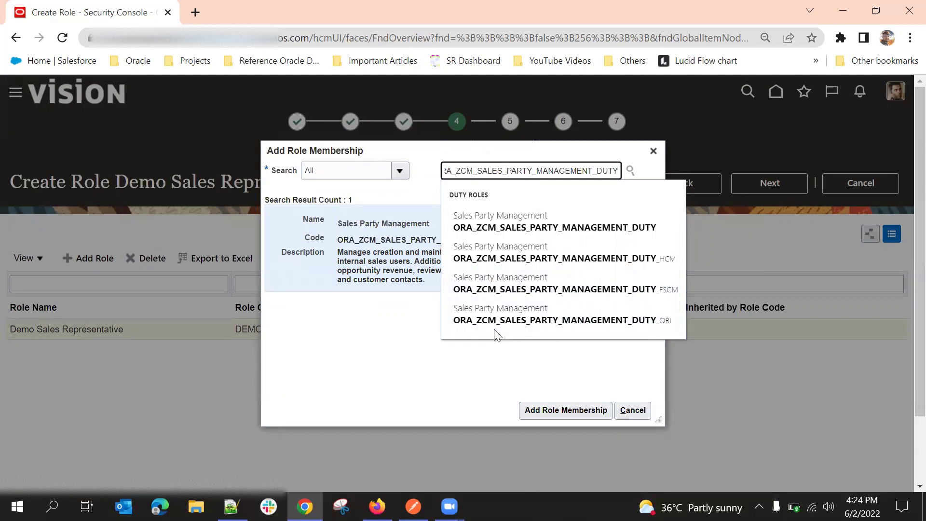
{"action": "left_click", "coordinate": [581, 223]}
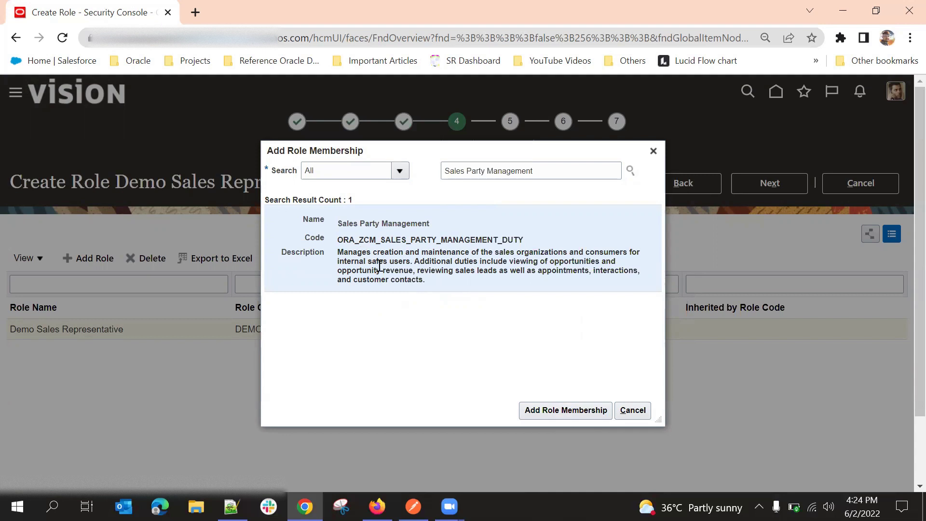
Step: Read the Sales Party Management description, covering its sales organization, opportunity, lead, appointment and customer contact duties
{"action": "left_click_drag", "start_coordinate": [376, 252], "coordinate": [418, 265]}
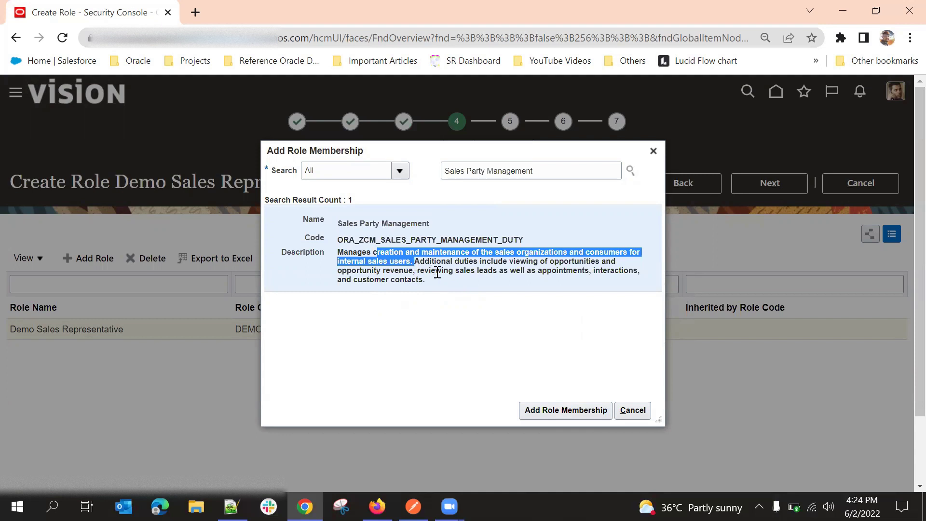
{"action": "left_click", "coordinate": [437, 272]}
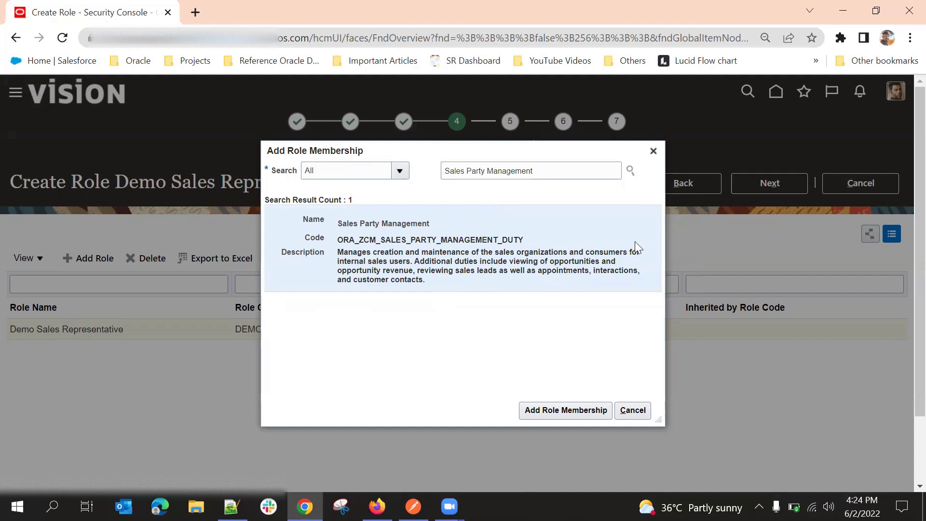
{"action": "triple_click", "coordinate": [393, 263]}
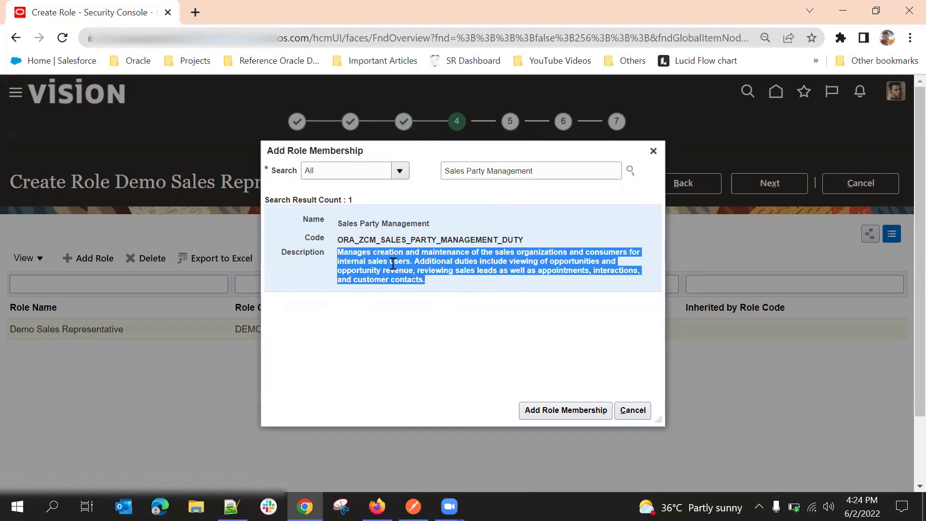
{"action": "left_click", "coordinate": [449, 250]}
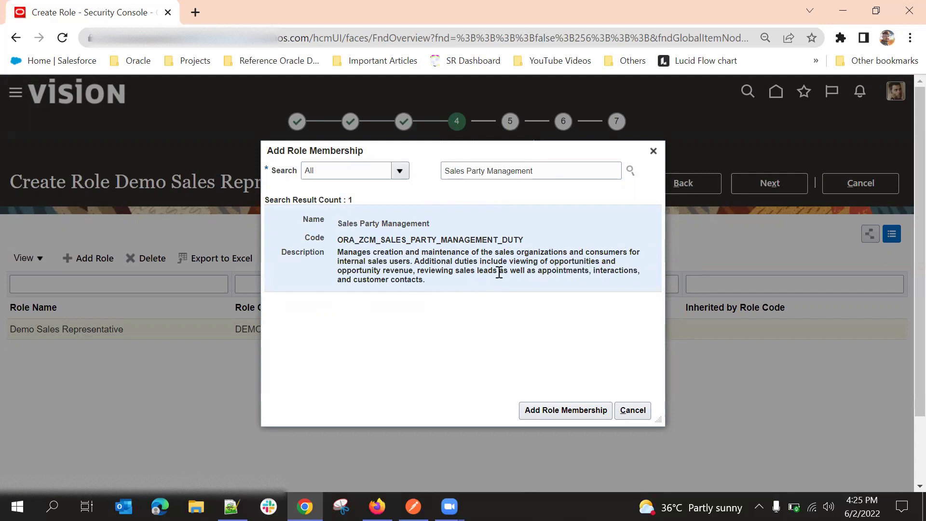
{"action": "left_click_drag", "start_coordinate": [515, 261], "coordinate": [602, 261]}
{"action": "left_click_drag", "start_coordinate": [396, 275], "coordinate": [493, 274]}
{"action": "left_click", "coordinate": [487, 283]}
{"action": "left_click_drag", "start_coordinate": [424, 272], "coordinate": [569, 273]}
{"action": "left_click", "coordinate": [573, 277]}
{"action": "left_click_drag", "start_coordinate": [354, 280], "coordinate": [438, 285]}
{"action": "left_click", "coordinate": [439, 287]}
{"action": "left_click_drag", "start_coordinate": [353, 278], "coordinate": [429, 283]}
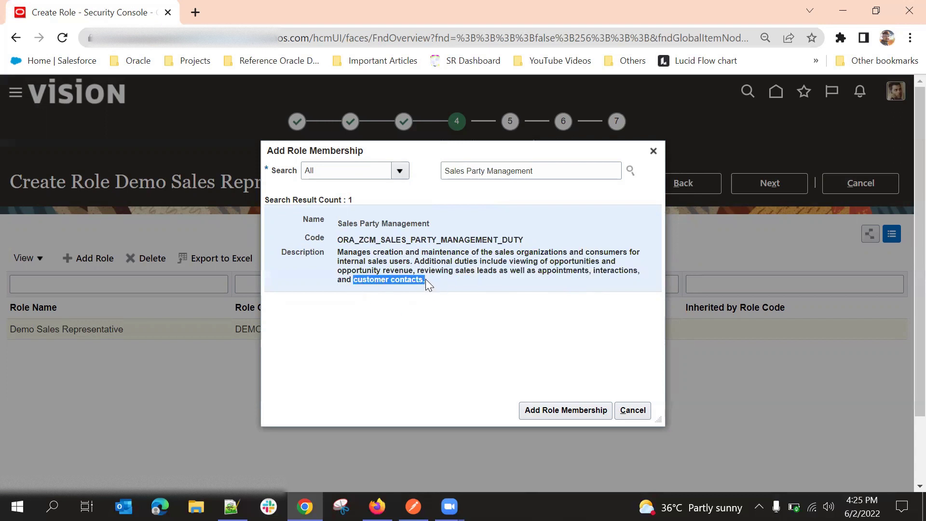
{"action": "left_click", "coordinate": [409, 274]}
{"action": "left_click_drag", "start_coordinate": [355, 280], "coordinate": [424, 280]}
{"action": "left_click", "coordinate": [446, 286]}
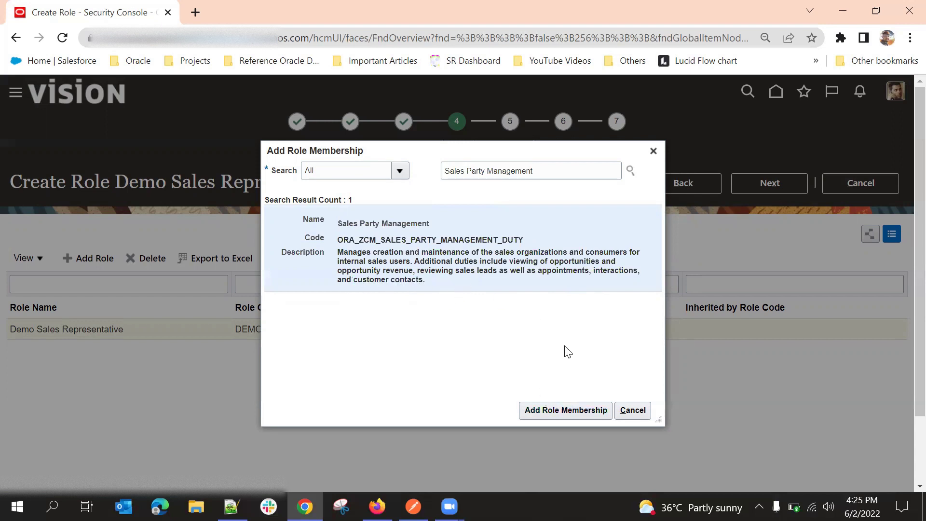
Step: Add the Sales Party Management role membership to Demo Sales Representative and check its row in the role hierarchy
{"action": "left_click", "coordinate": [567, 411]}
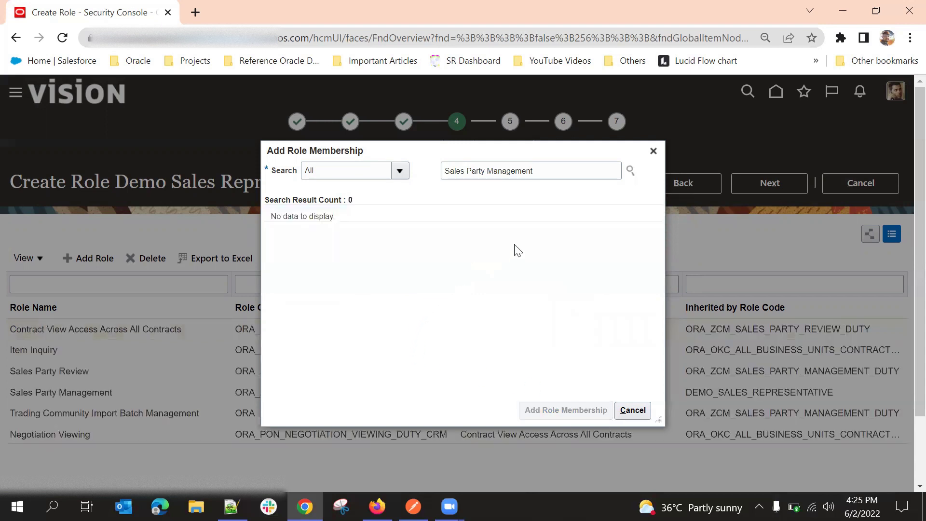
{"action": "left_click", "coordinate": [629, 404]}
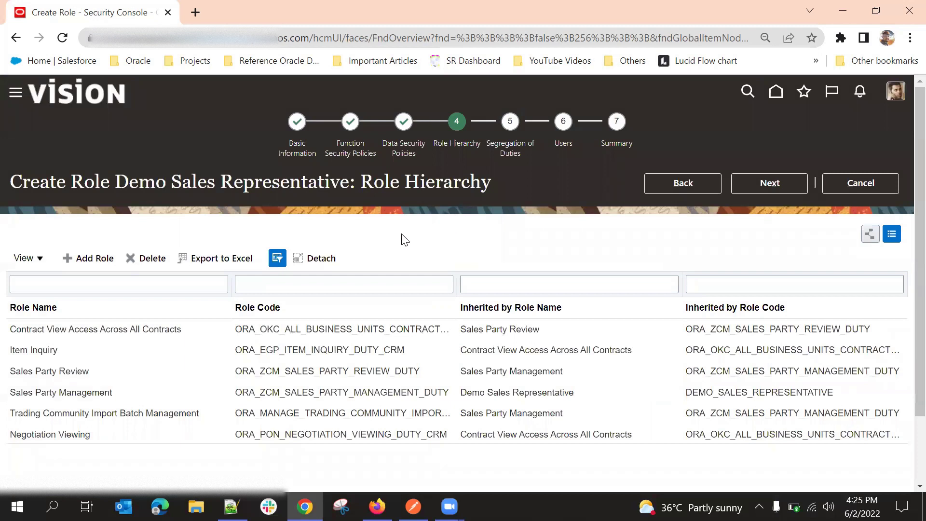
{"action": "scroll", "coordinate": [403, 236], "scroll_direction": "down", "scroll_amount": 2}
{"action": "scroll", "coordinate": [390, 179], "scroll_direction": "up", "scroll_amount": 2}
{"action": "scroll", "coordinate": [438, 203], "scroll_direction": "down", "scroll_amount": 2}
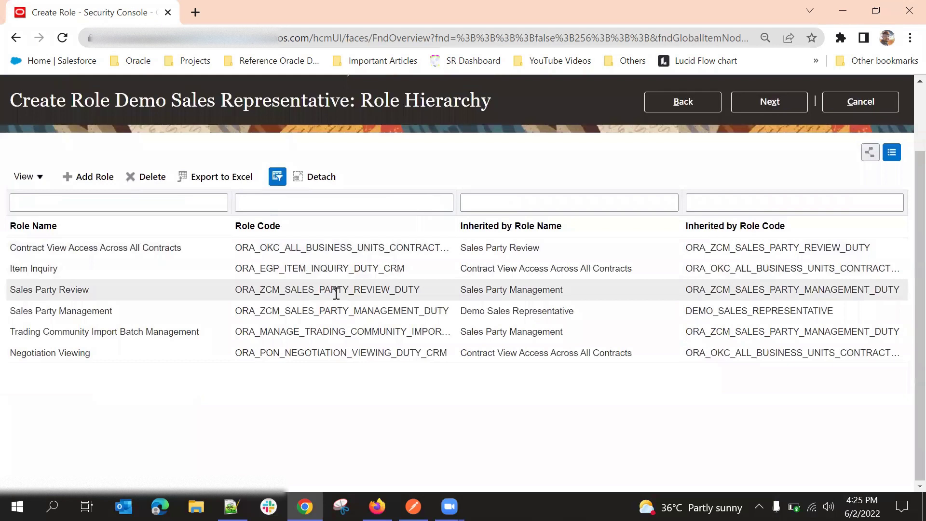
{"action": "double_click", "coordinate": [267, 310]}
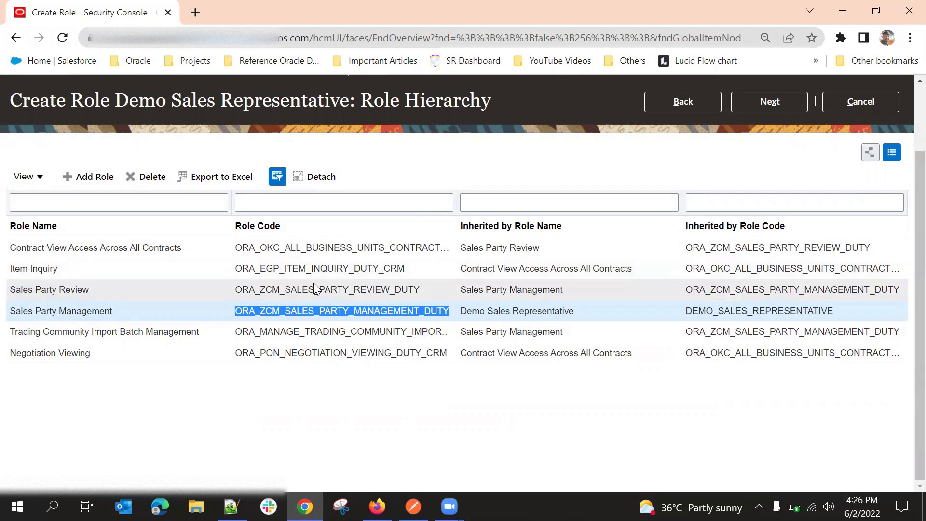
{"action": "left_click", "coordinate": [316, 311]}
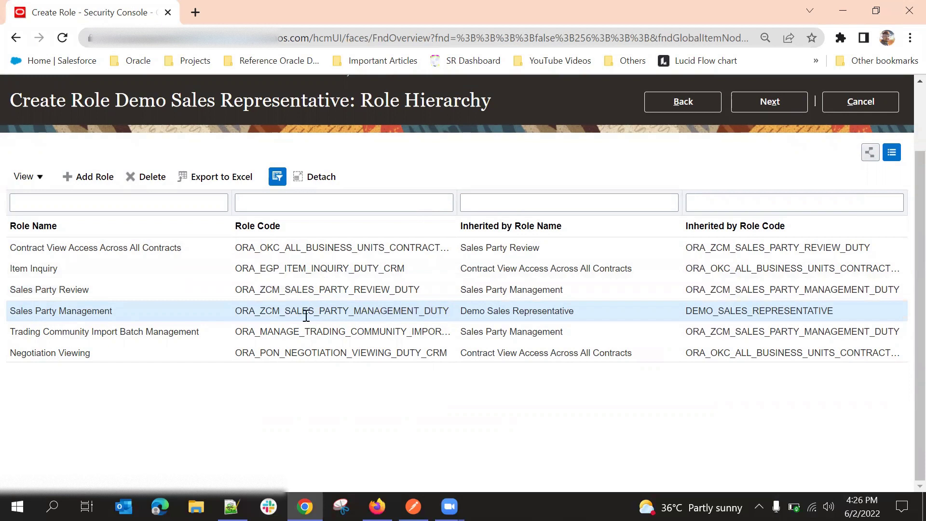
Step: Examine in the role hierarchy the Sales Party Management and Sales Party Review role codes and the roles that inherit them
{"action": "double_click", "coordinate": [283, 310]}
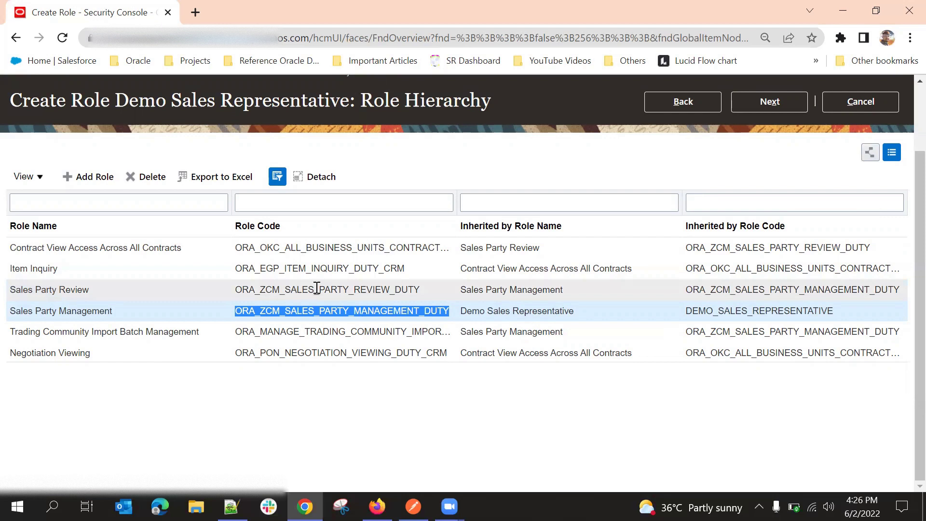
{"action": "left_click", "coordinate": [343, 290]}
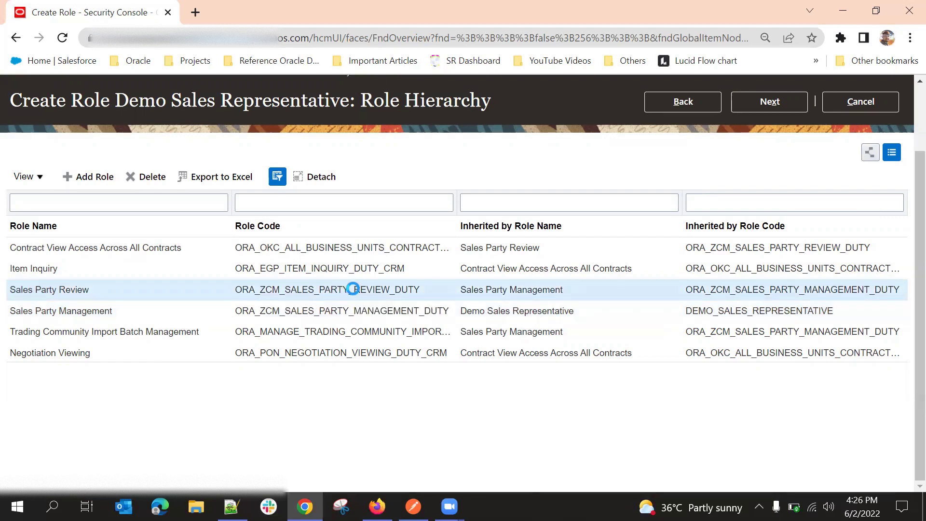
{"action": "double_click", "coordinate": [353, 290]}
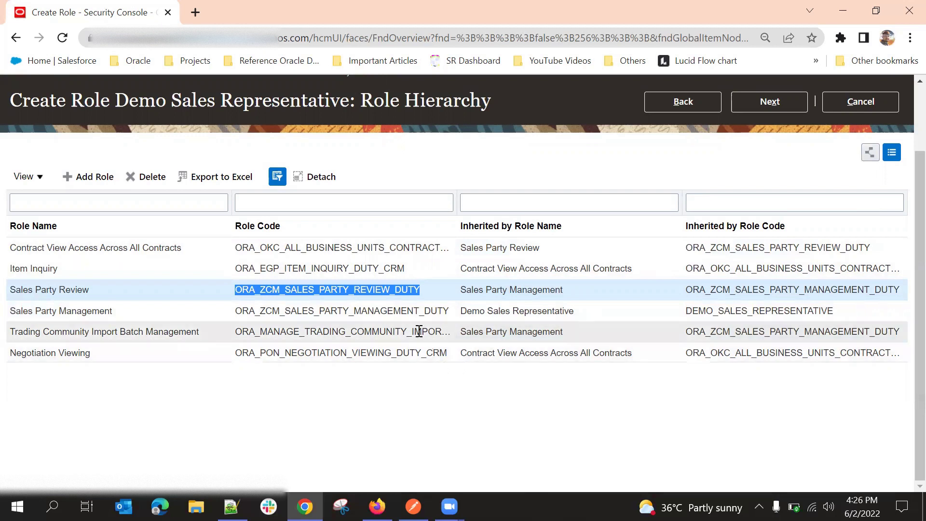
{"action": "left_click", "coordinate": [493, 310]}
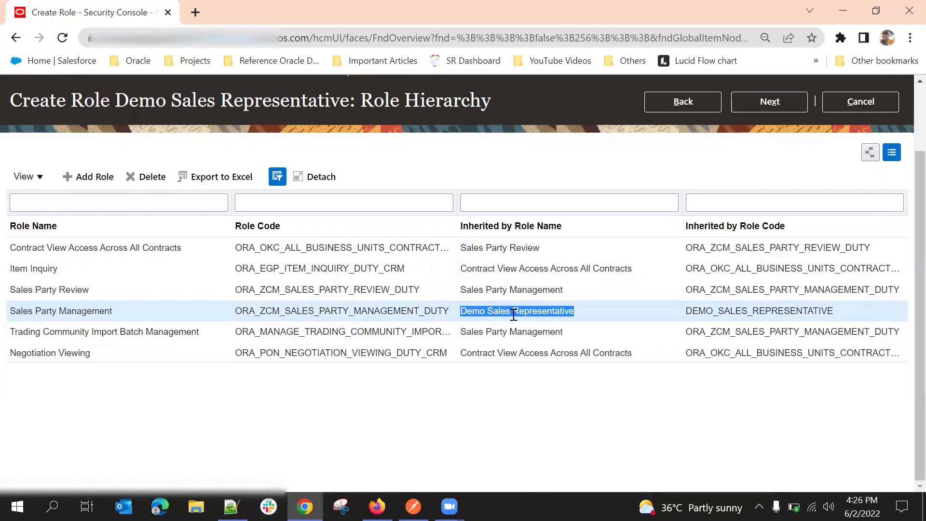
{"action": "left_click", "coordinate": [67, 310]}
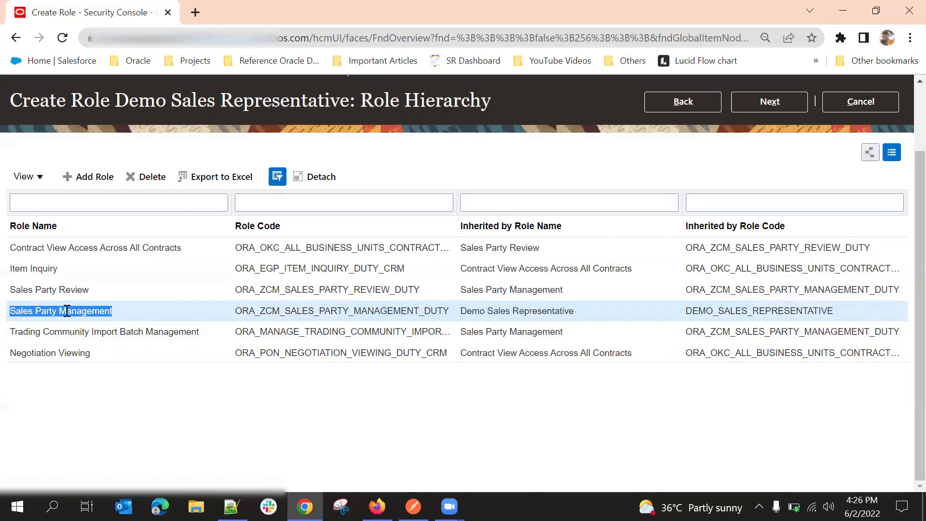
{"action": "double_click", "coordinate": [281, 289]}
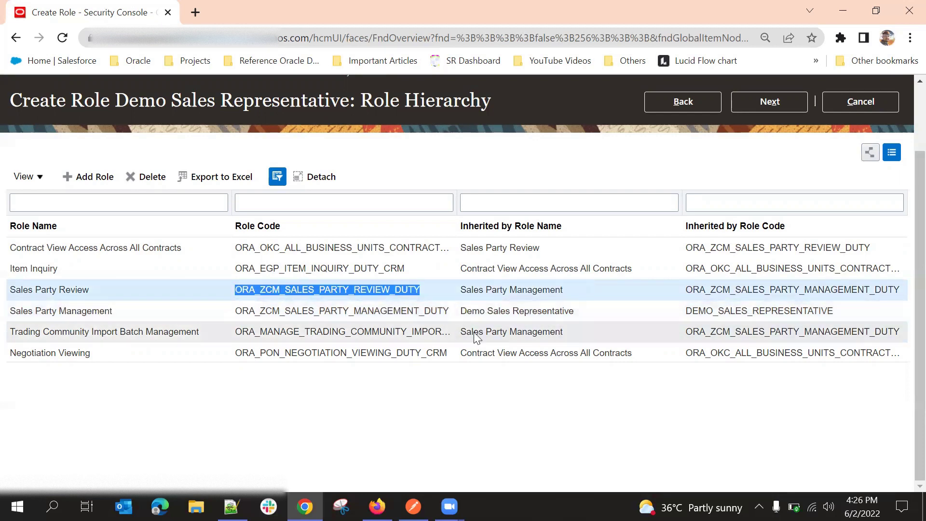
{"action": "left_click", "coordinate": [509, 169]}
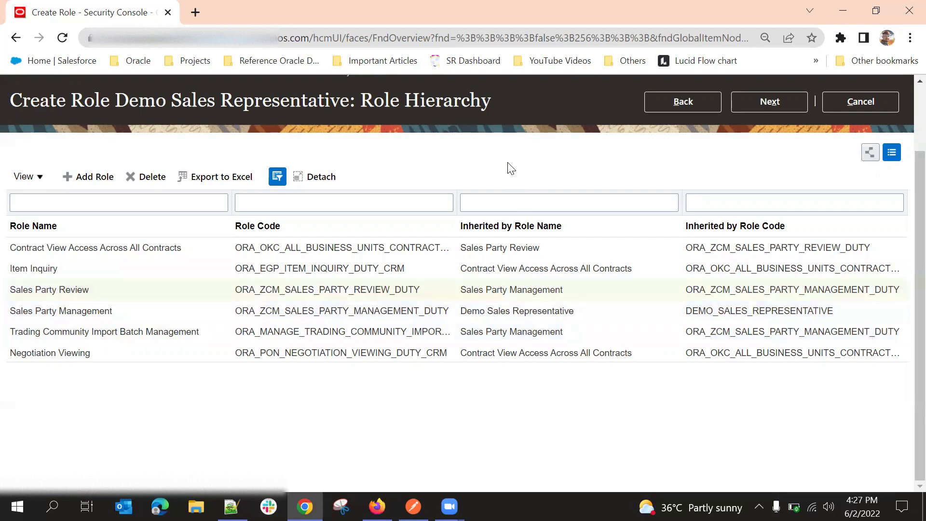
Step: Advance the Demo Sales Representative role through Segregation of Duties and Users to the Summary, leaving the user list empty
{"action": "scroll", "coordinate": [477, 241], "scroll_direction": "up", "scroll_amount": 2}
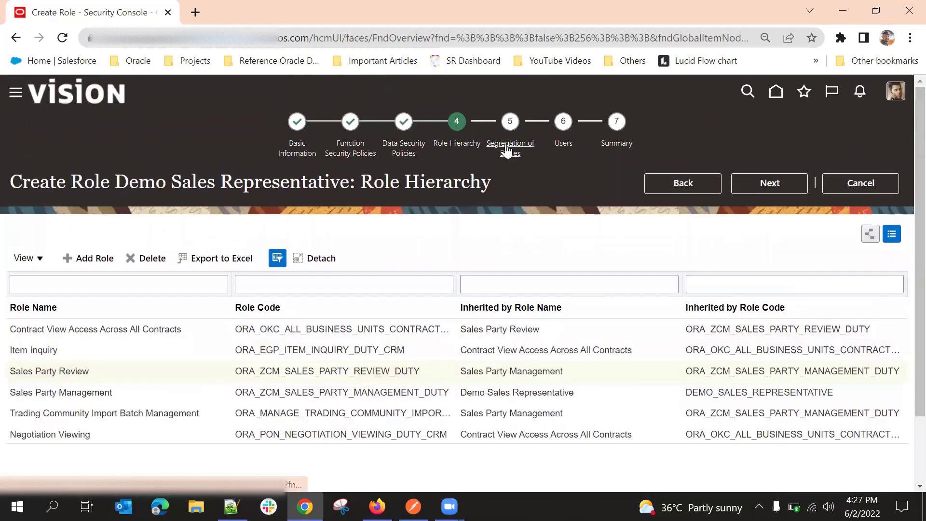
{"action": "left_click", "coordinate": [511, 145]}
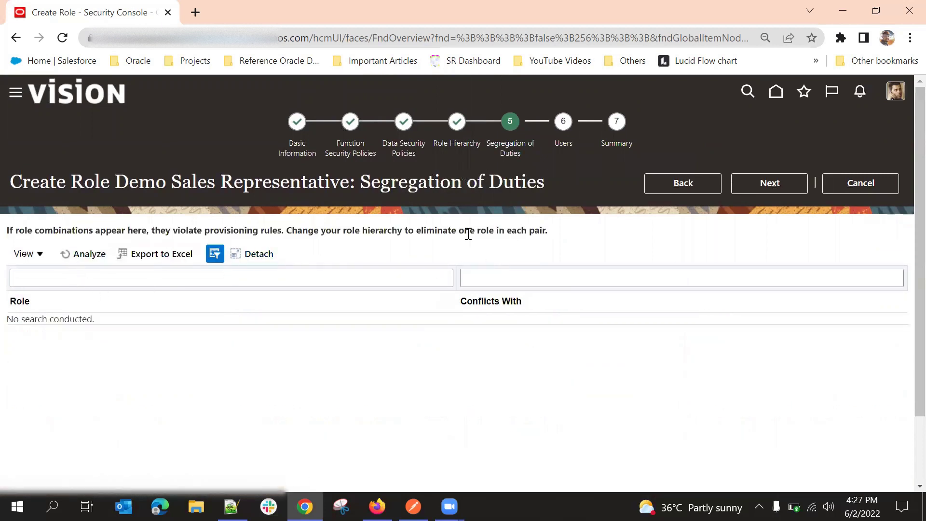
{"action": "left_click", "coordinate": [558, 150]}
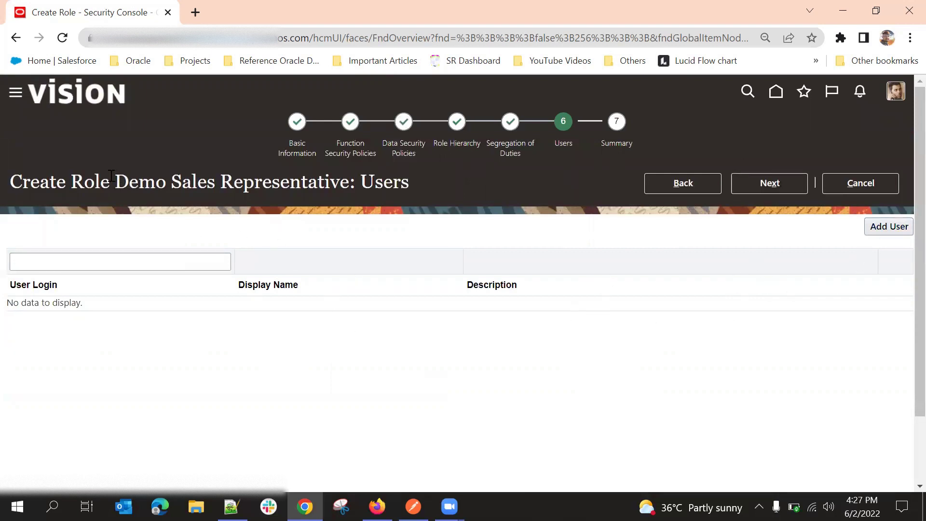
{"action": "left_click_drag", "start_coordinate": [112, 176], "coordinate": [349, 182]}
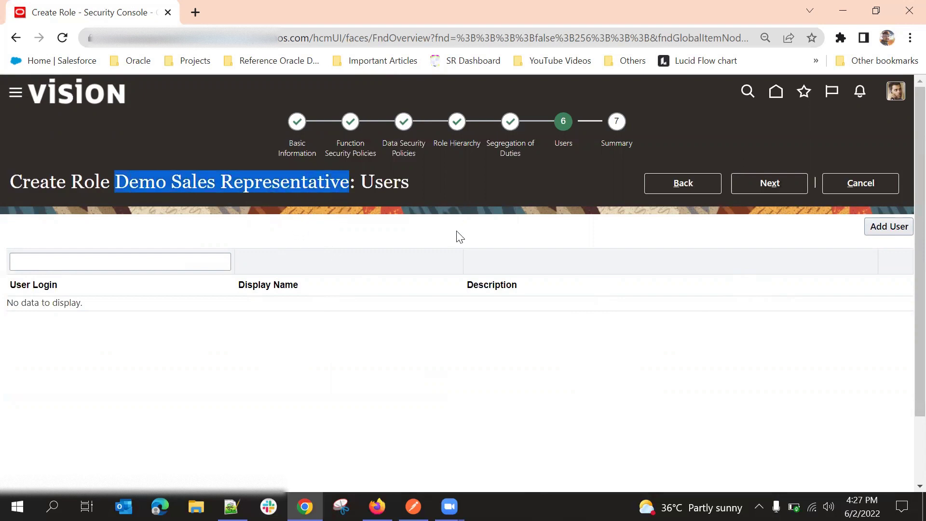
{"action": "left_click", "coordinate": [880, 227]}
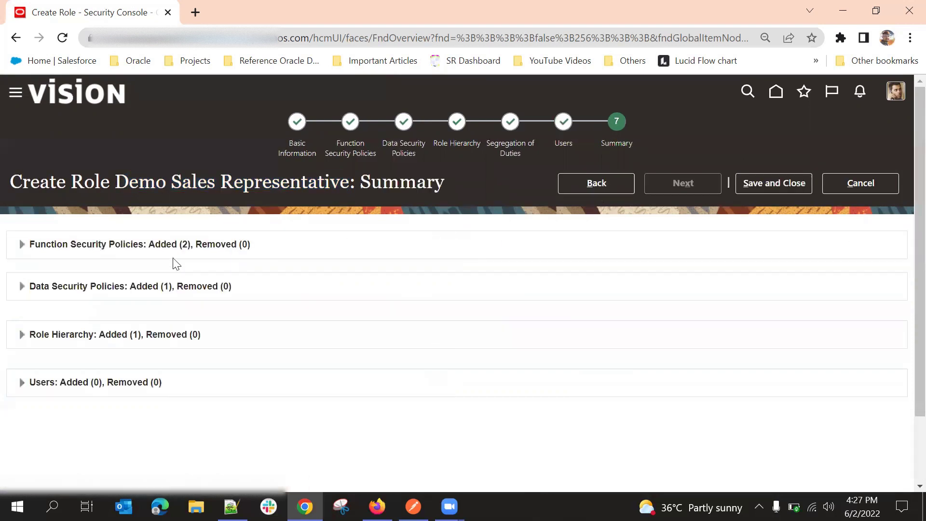
Step: Expand and review the summary's function security policies, data security policies, role hierarchy and users sections
{"action": "left_click", "coordinate": [21, 244]}
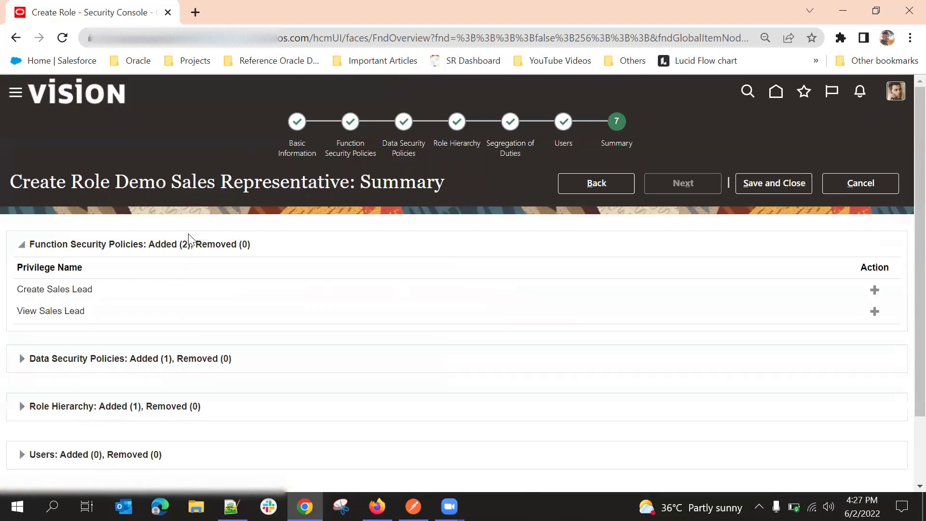
{"action": "scroll", "coordinate": [92, 306], "scroll_direction": "down", "scroll_amount": 3}
{"action": "left_click", "coordinate": [21, 286]}
{"action": "scroll", "coordinate": [159, 333], "scroll_direction": "down", "scroll_amount": 1}
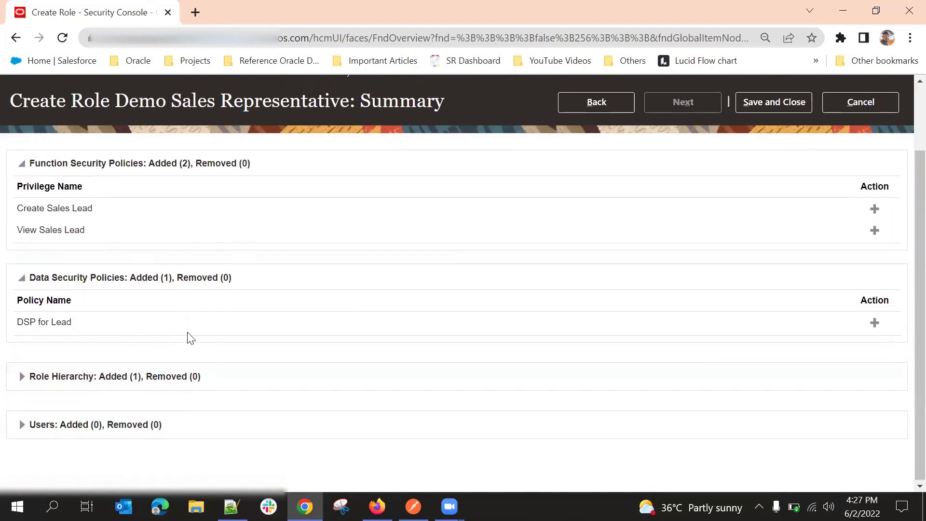
{"action": "left_click", "coordinate": [21, 376]}
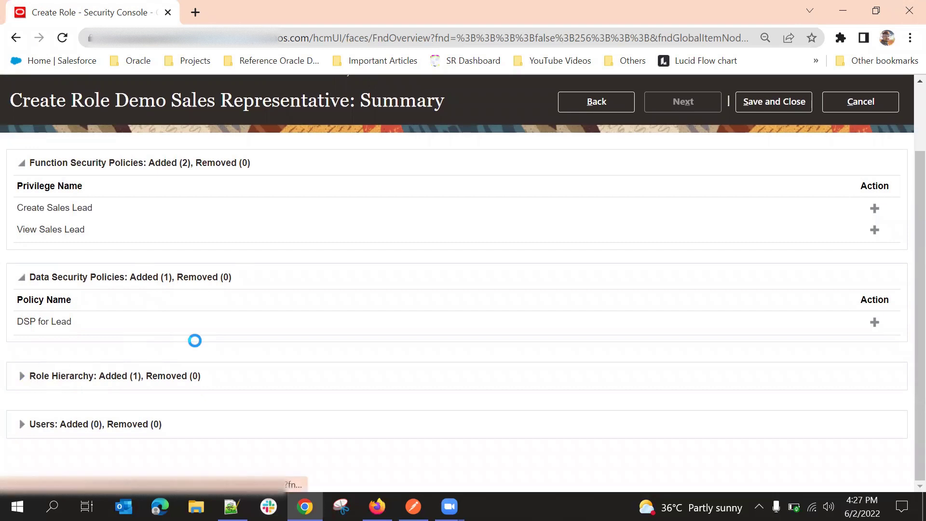
{"action": "scroll", "coordinate": [308, 286], "scroll_direction": "down", "scroll_amount": 1}
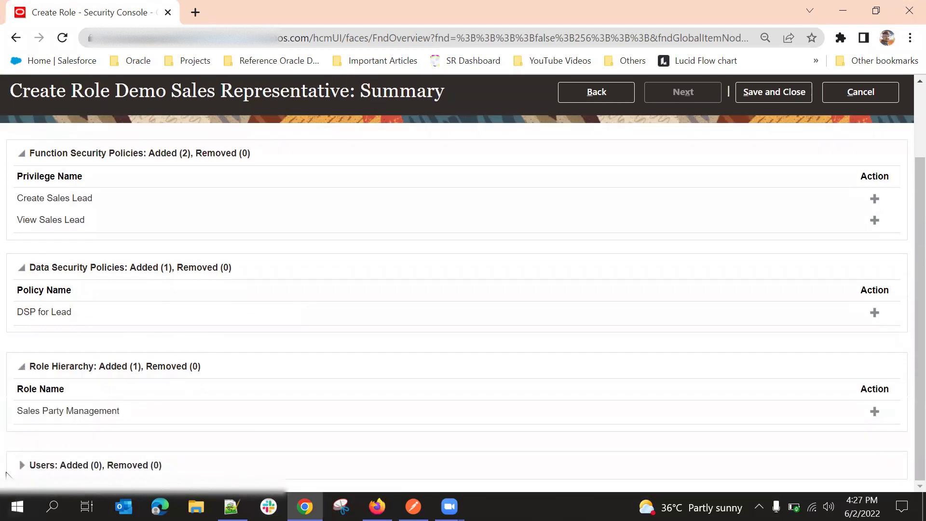
{"action": "left_click", "coordinate": [22, 466]}
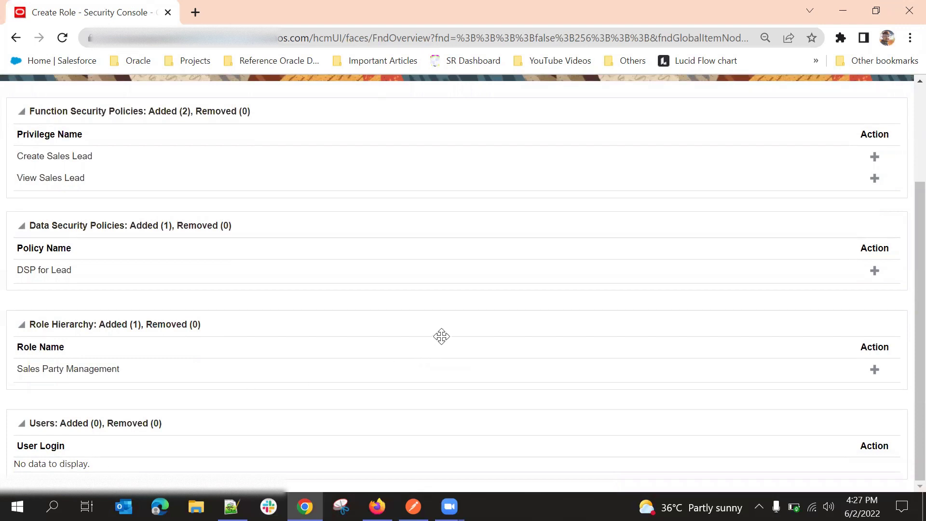
{"action": "scroll", "coordinate": [463, 337], "scroll_direction": "up", "scroll_amount": 3}
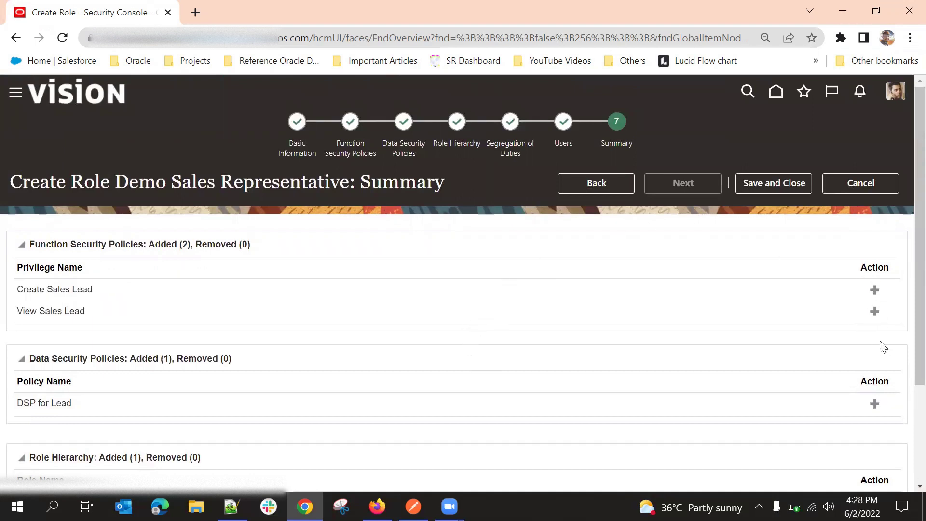
{"action": "scroll", "coordinate": [883, 347], "scroll_direction": "down", "scroll_amount": 3}
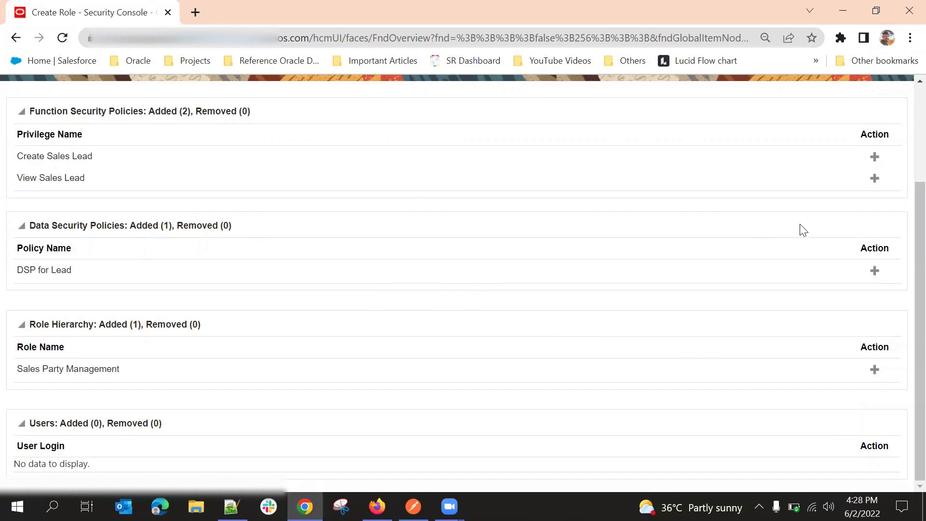
{"action": "scroll", "coordinate": [820, 212], "scroll_direction": "up", "scroll_amount": 3}
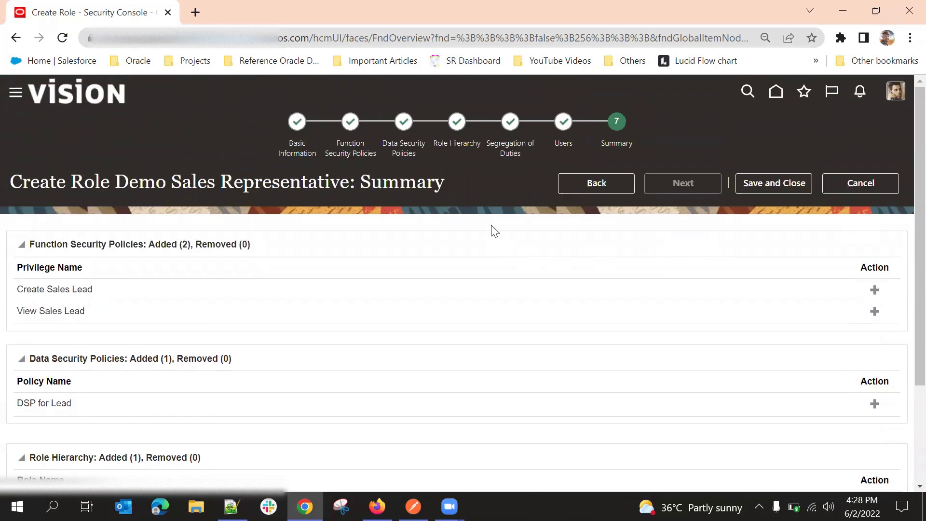
Step: Save and close the Demo Sales Representative role and acknowledge the confirmation
{"action": "left_click", "coordinate": [774, 188]}
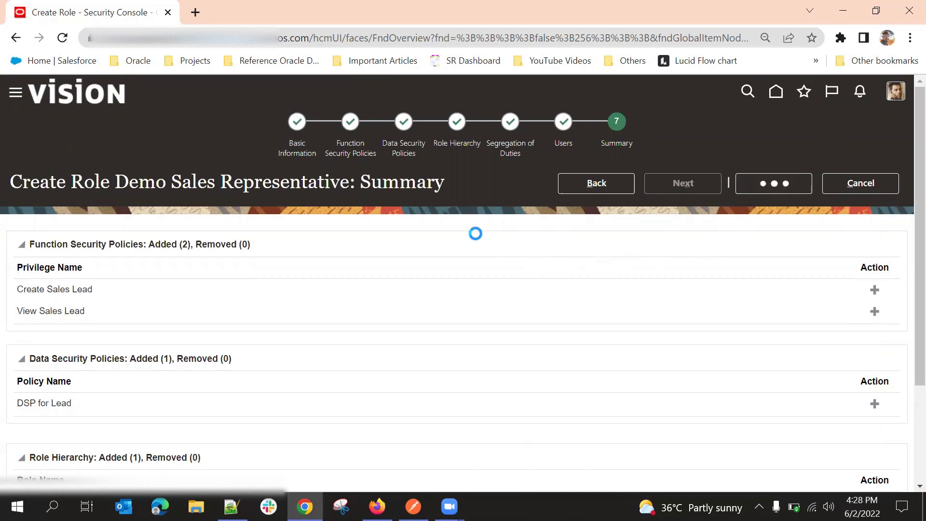
{"action": "scroll", "coordinate": [475, 232], "scroll_direction": "down", "scroll_amount": 2}
{"action": "scroll", "coordinate": [474, 233], "scroll_direction": "up", "scroll_amount": 2}
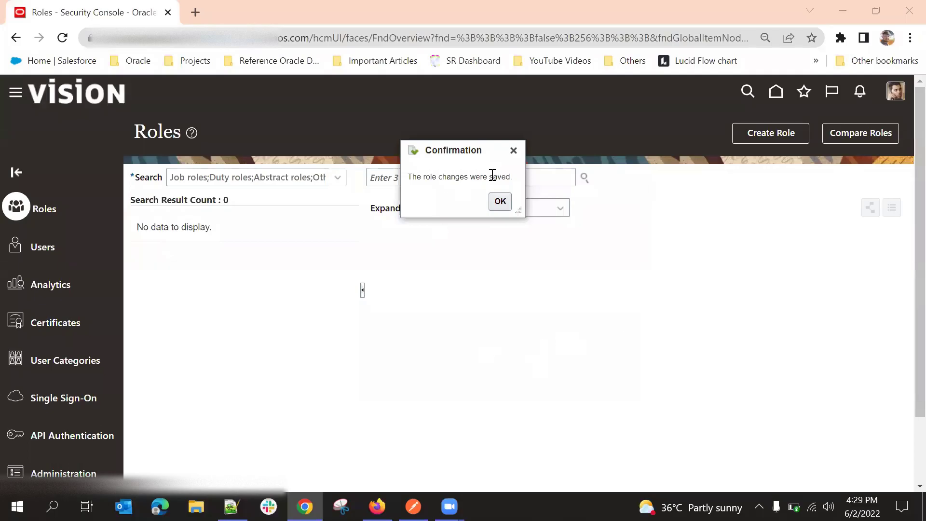
{"action": "left_click", "coordinate": [499, 202]}
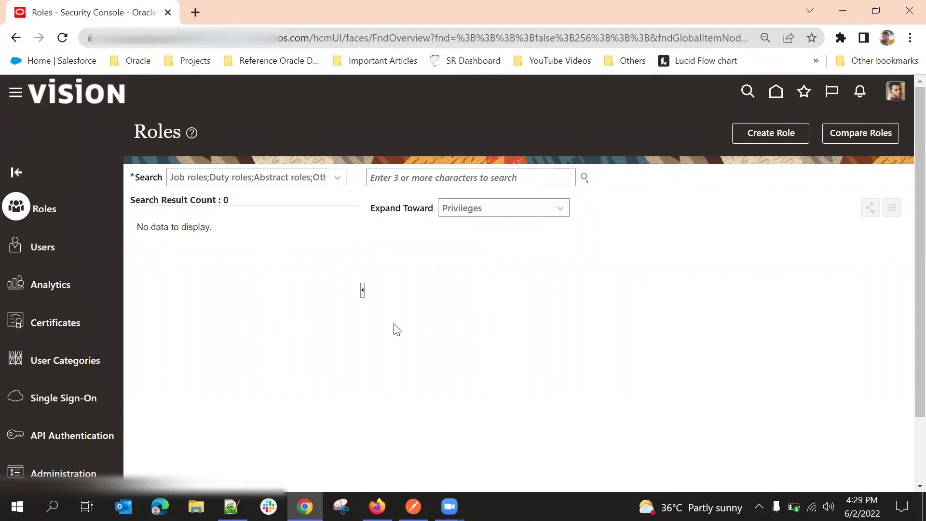
{"action": "left_click", "coordinate": [415, 179]}
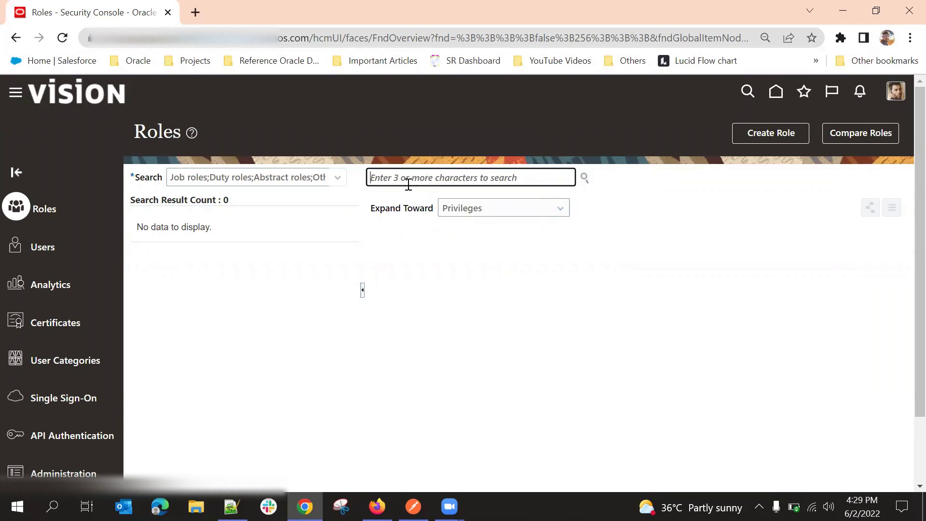
{"action": "left_click", "coordinate": [484, 298]}
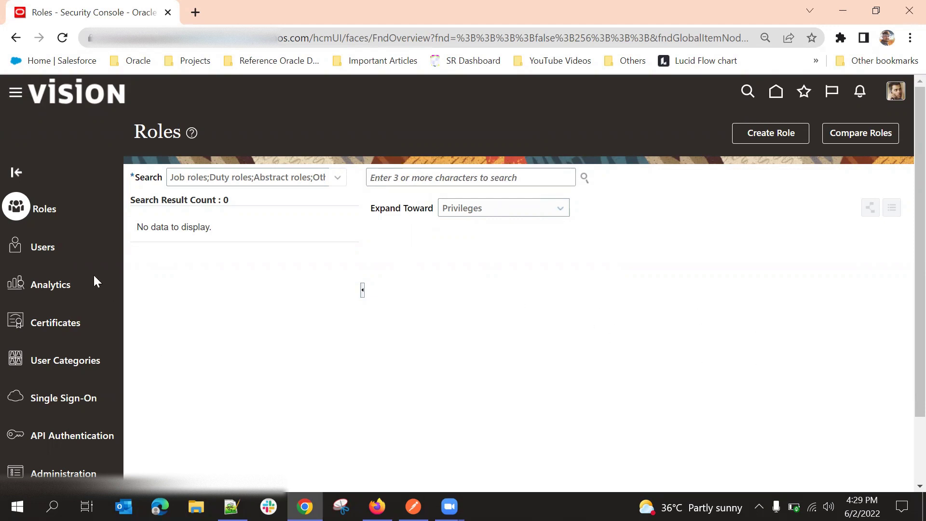
Step: Search the user accounts by user name for "test", then clear the search text
{"action": "left_click", "coordinate": [32, 255]}
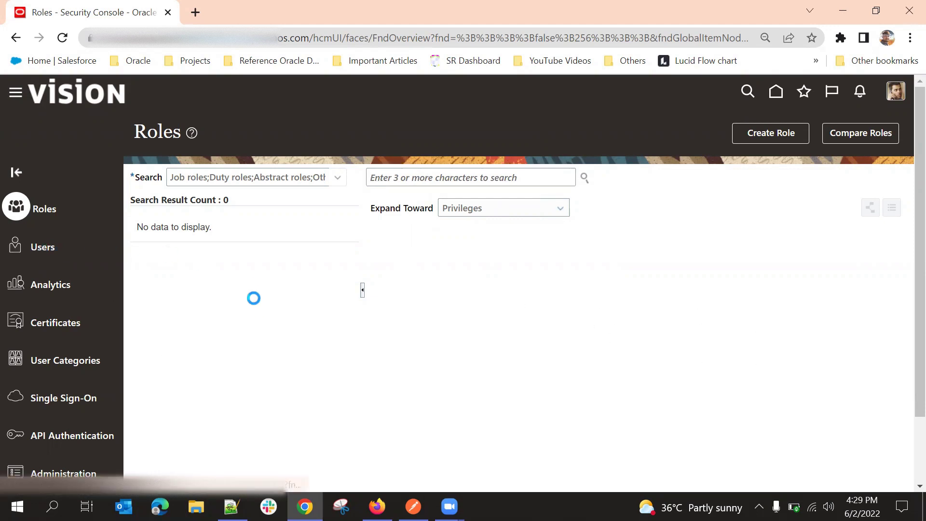
{"action": "left_click", "coordinate": [483, 172]}
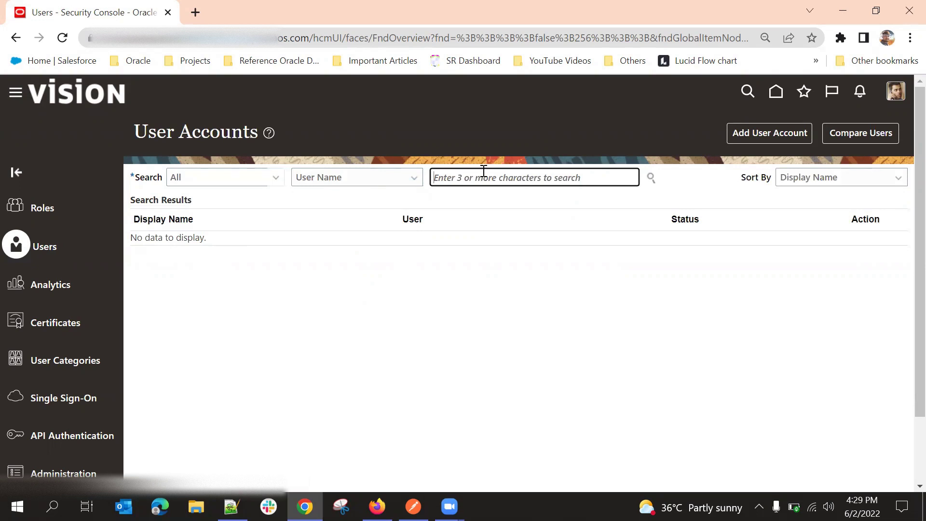
{"action": "type", "text": "test"}
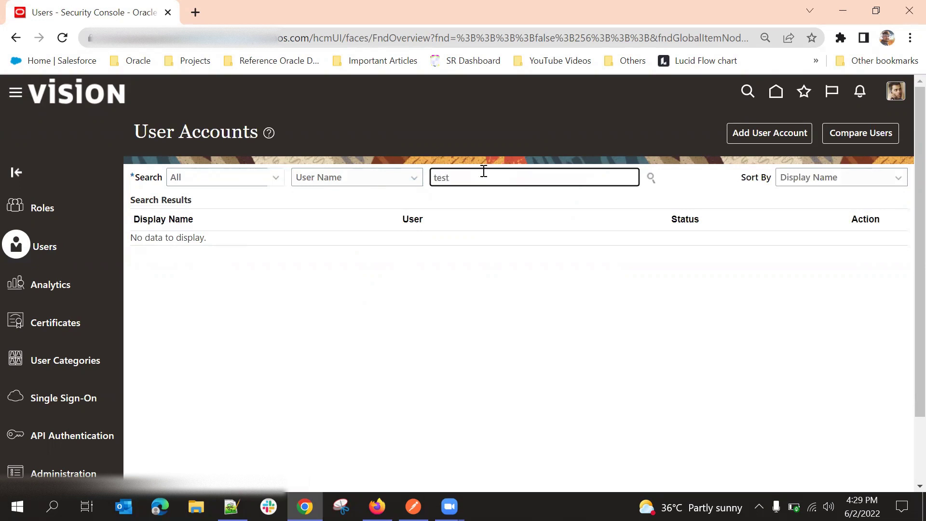
{"action": "key", "text": "Return"}
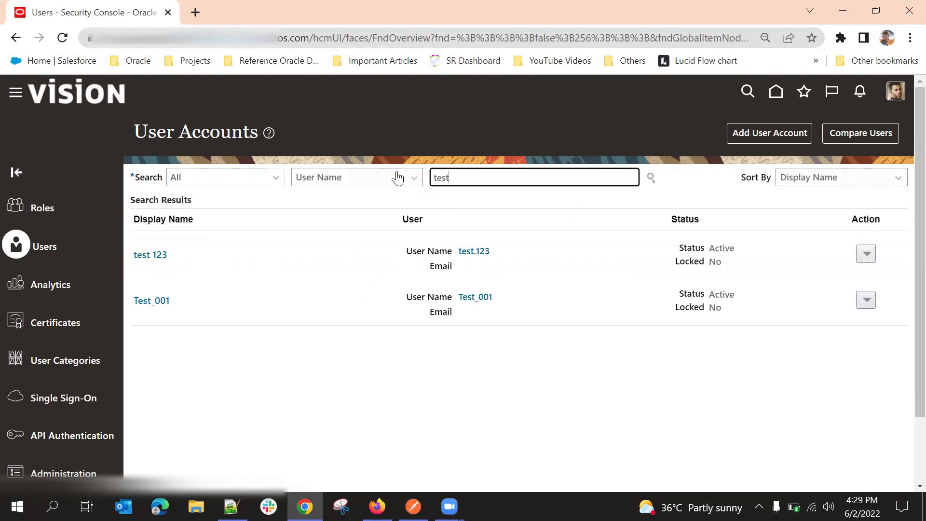
{"action": "double_click", "coordinate": [453, 174]}
{"action": "key", "text": "BackSpace"}
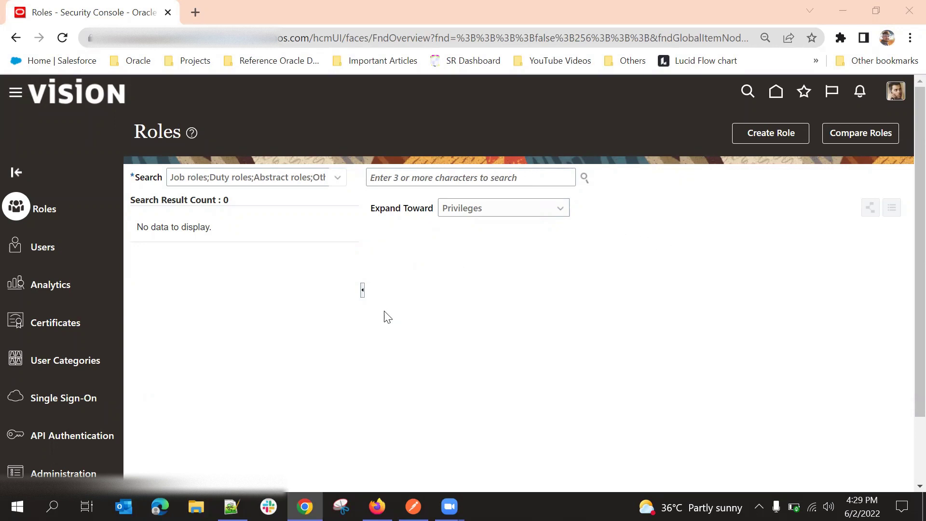
Step: Search the roles for "Sales S" and choose the Sales Administrator job role with code ORA_ZBS_SALES_ADMINISTRATOR_JOB
{"action": "left_click", "coordinate": [400, 179]}
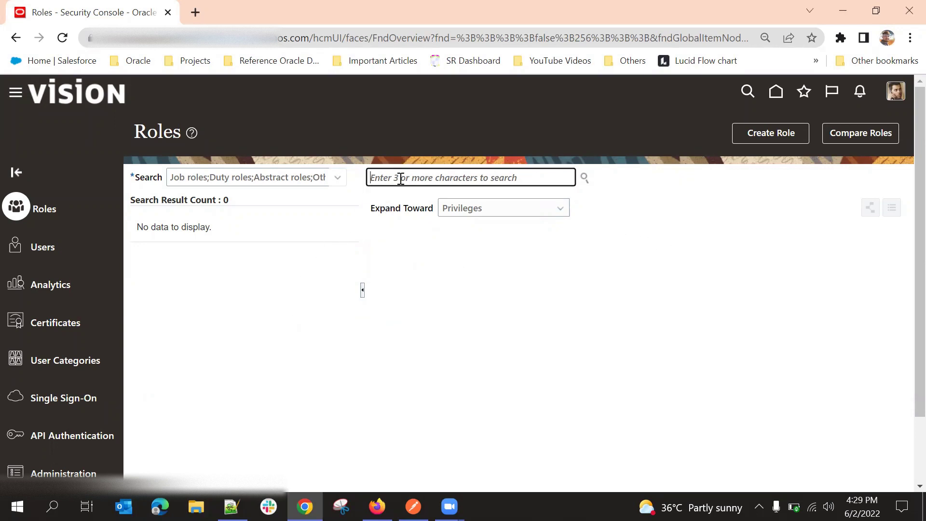
{"action": "type", "text": "Sales"}
{"action": "key", "text": "BackSpace"}
{"action": "type", "text": "S"}
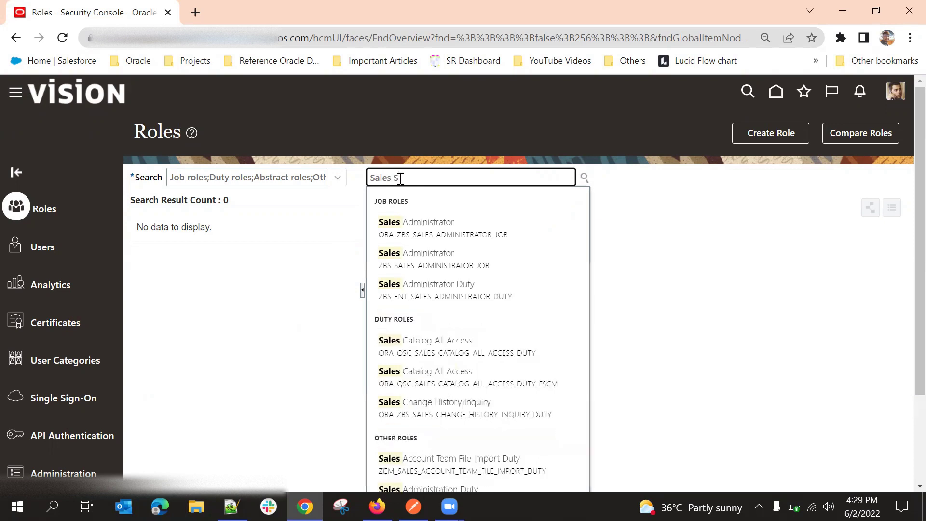
{"action": "left_click", "coordinate": [429, 224]}
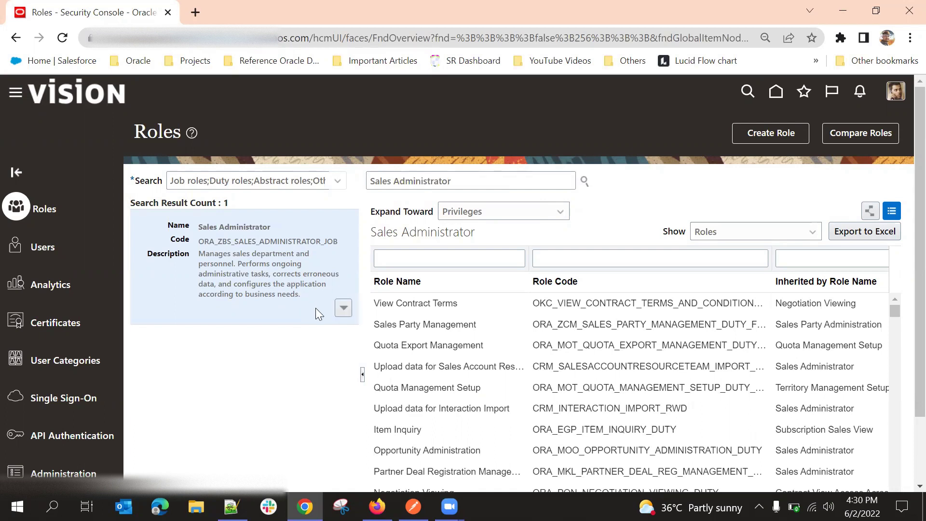
Step: Open the copy options for the Sales Administrator role, review the top role and inherited roles choices, and cancel
{"action": "left_click", "coordinate": [340, 309]}
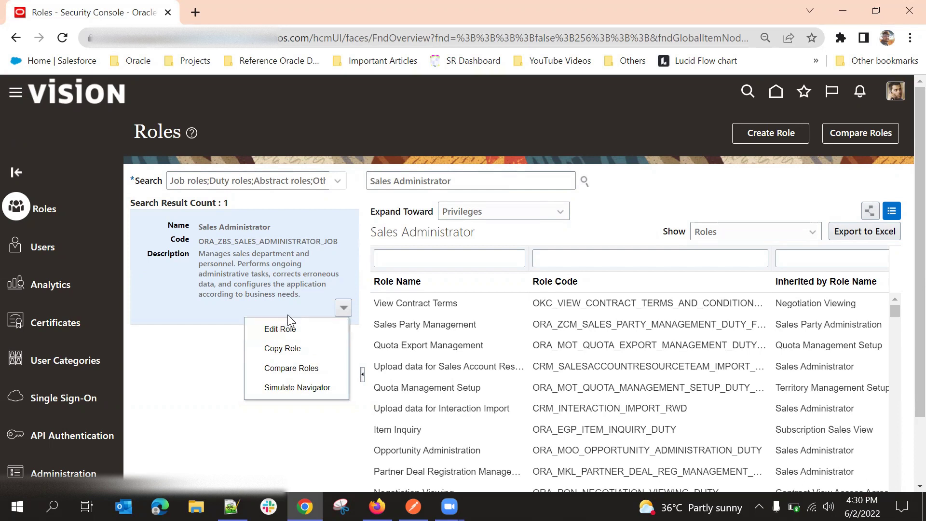
{"action": "left_click", "coordinate": [300, 348]}
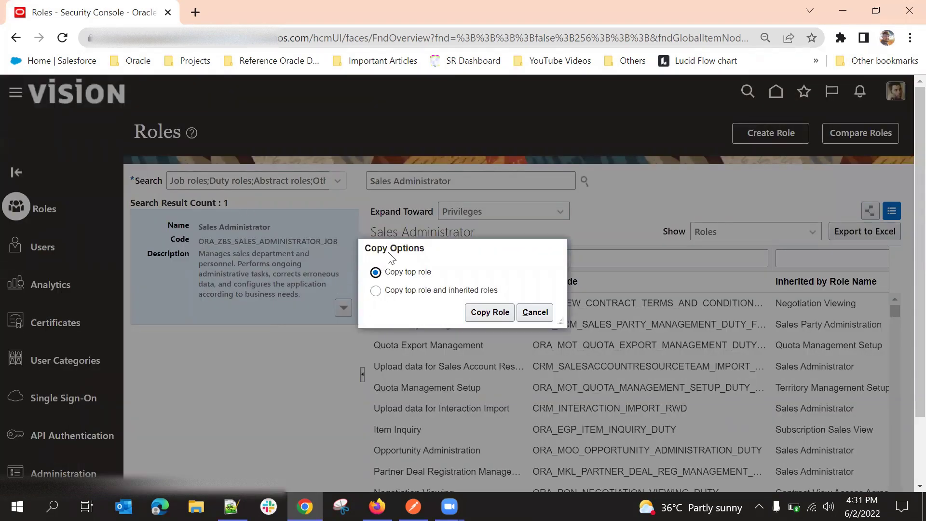
{"action": "left_click_drag", "start_coordinate": [423, 246], "coordinate": [429, 179]}
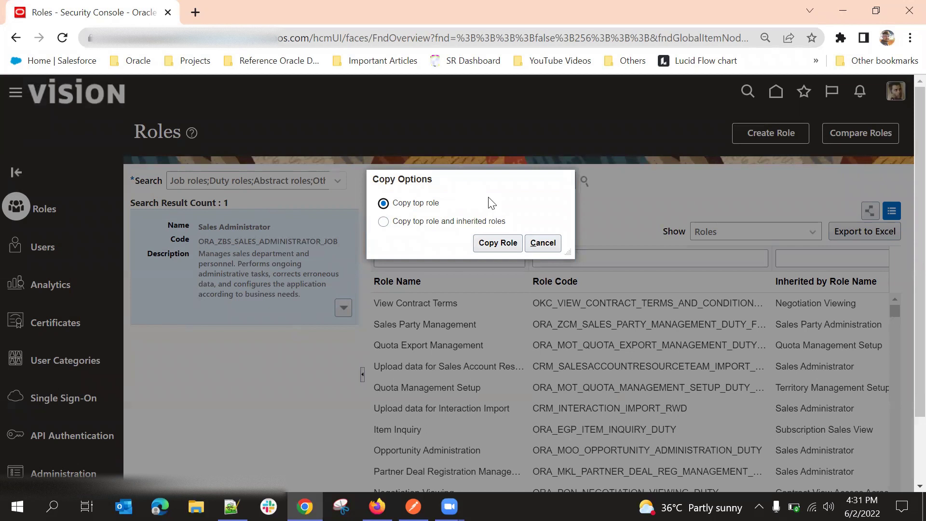
{"action": "left_click_drag", "start_coordinate": [455, 181], "coordinate": [471, 195]}
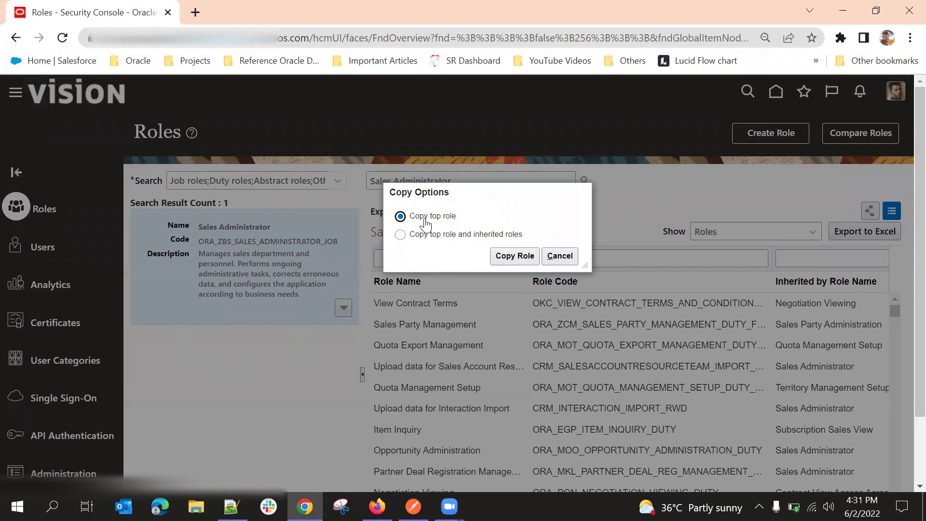
{"action": "left_click_drag", "start_coordinate": [487, 196], "coordinate": [495, 194]}
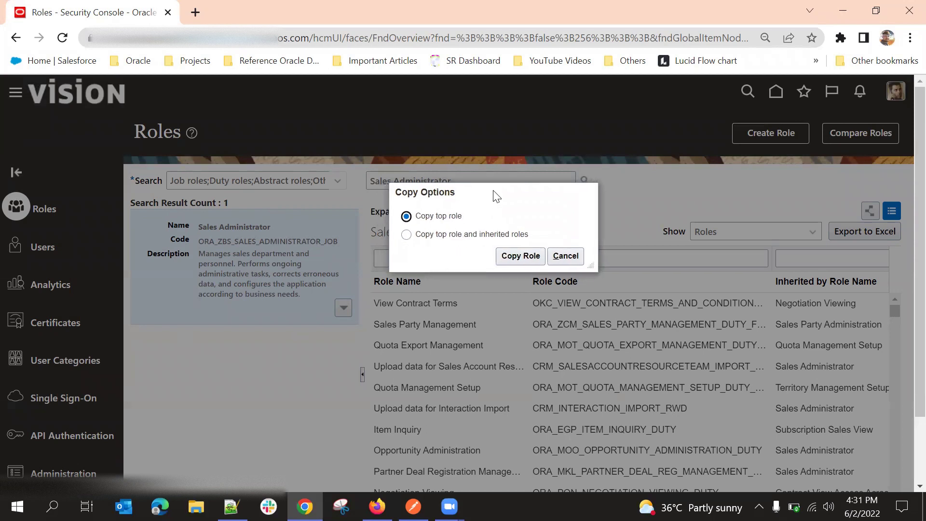
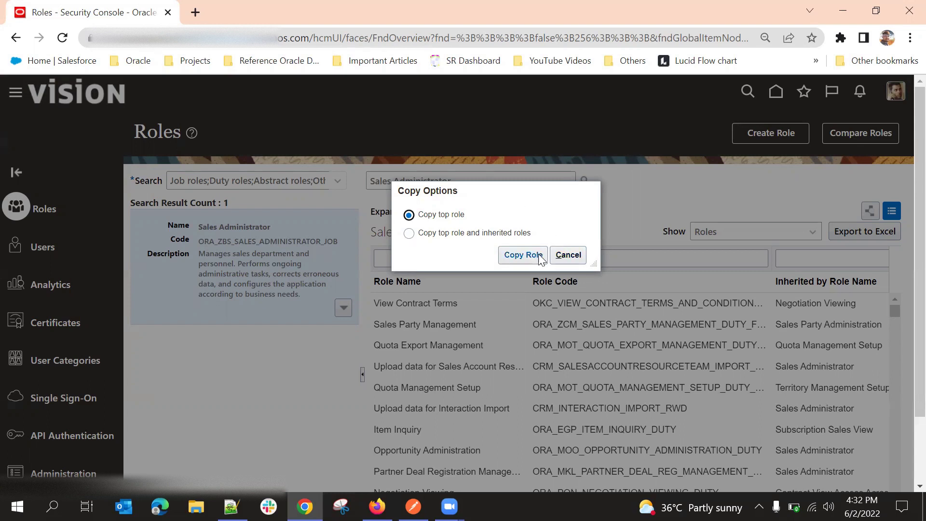
{"action": "left_click", "coordinate": [575, 258]}
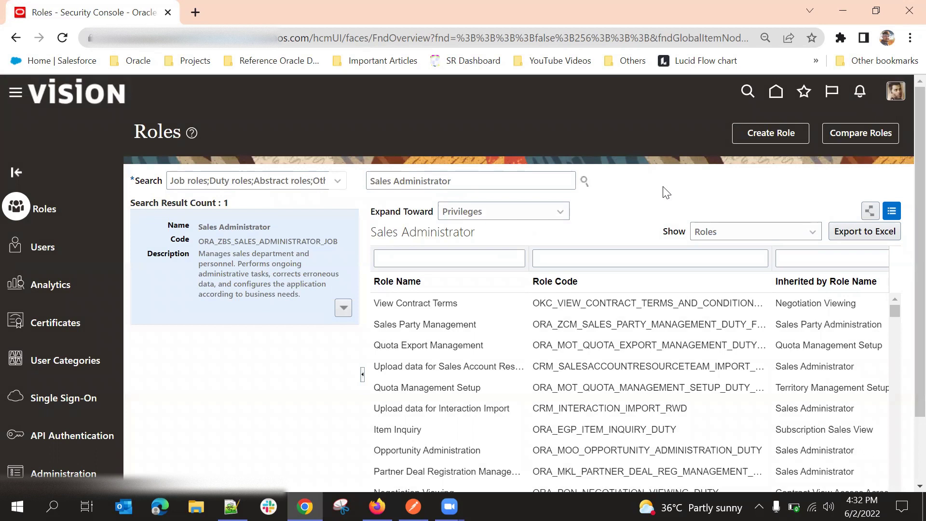
Step: Clear the role search text and open the Sales Administrator role for editing
{"action": "triple_click", "coordinate": [411, 186]}
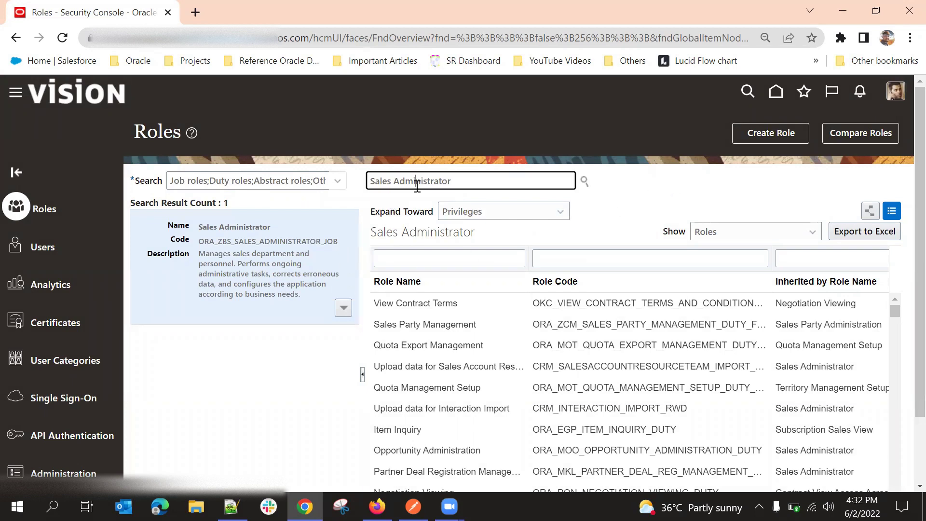
{"action": "key", "text": "BackSpace"}
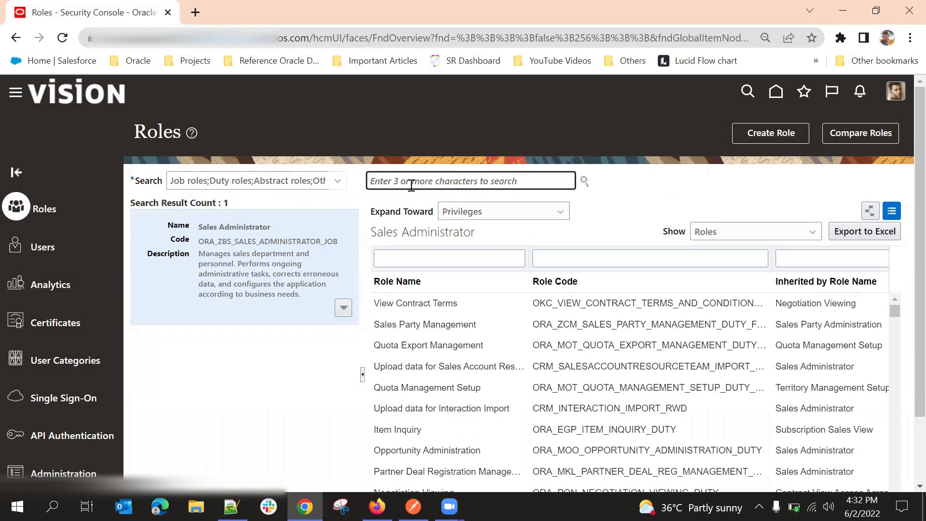
{"action": "left_click", "coordinate": [343, 309]}
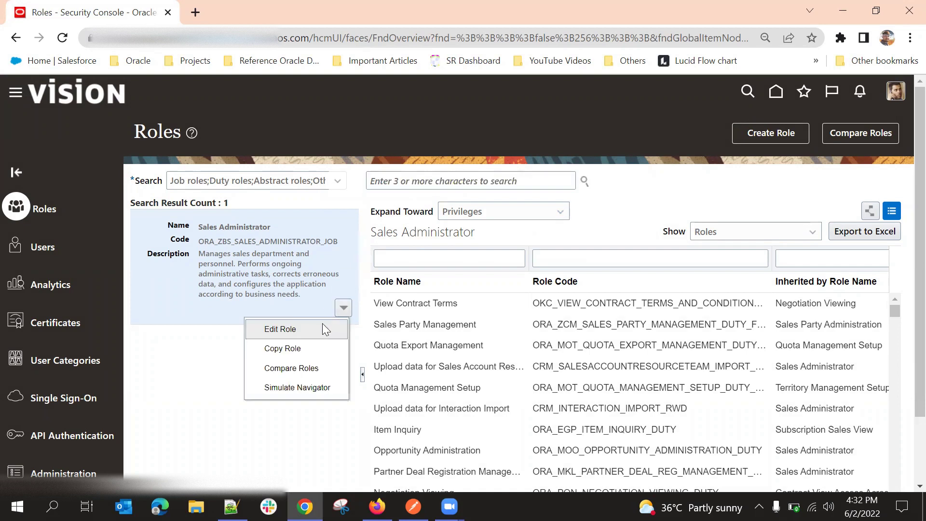
{"action": "left_click", "coordinate": [346, 310]}
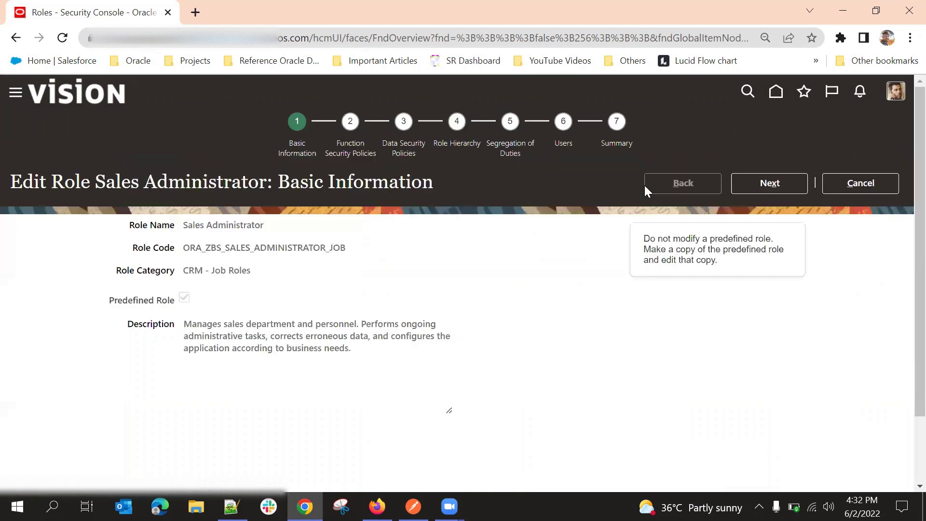
Step: Examine the Sales Administrator's role category in its basic information and cancel editing the role
{"action": "triple_click", "coordinate": [145, 267]}
{"action": "left_click", "coordinate": [150, 275]}
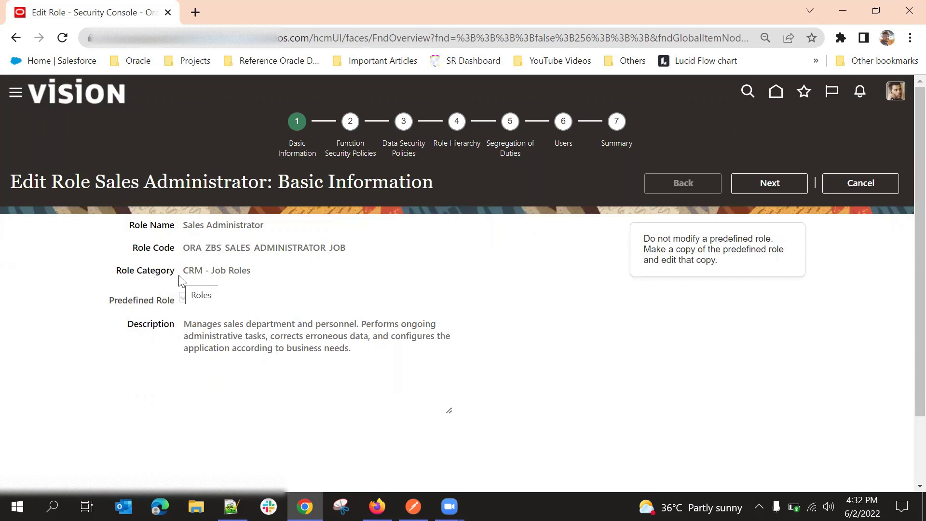
{"action": "left_click_drag", "start_coordinate": [184, 272], "coordinate": [252, 270]}
{"action": "left_click", "coordinate": [249, 271]}
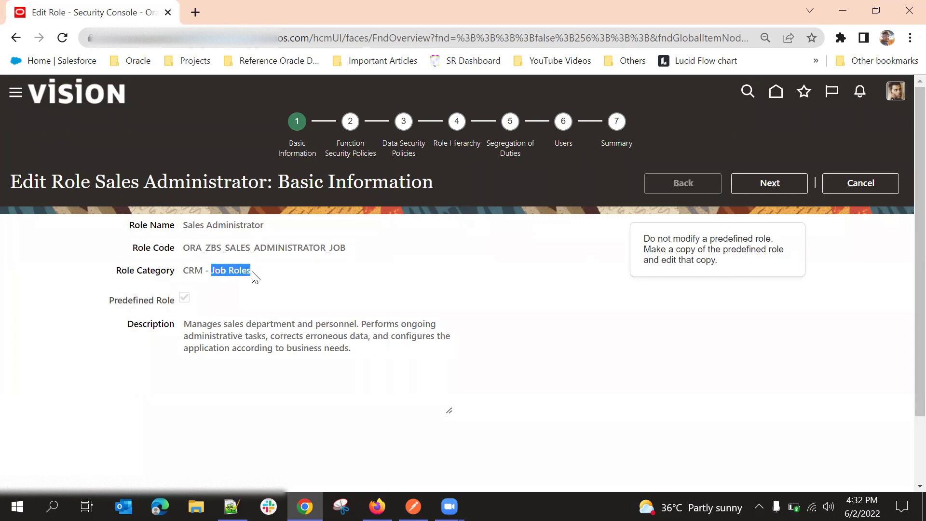
{"action": "triple_click", "coordinate": [227, 264]}
{"action": "left_click", "coordinate": [248, 263]}
{"action": "double_click", "coordinate": [191, 269]}
{"action": "left_click", "coordinate": [225, 274]}
{"action": "left_click", "coordinate": [846, 190]}
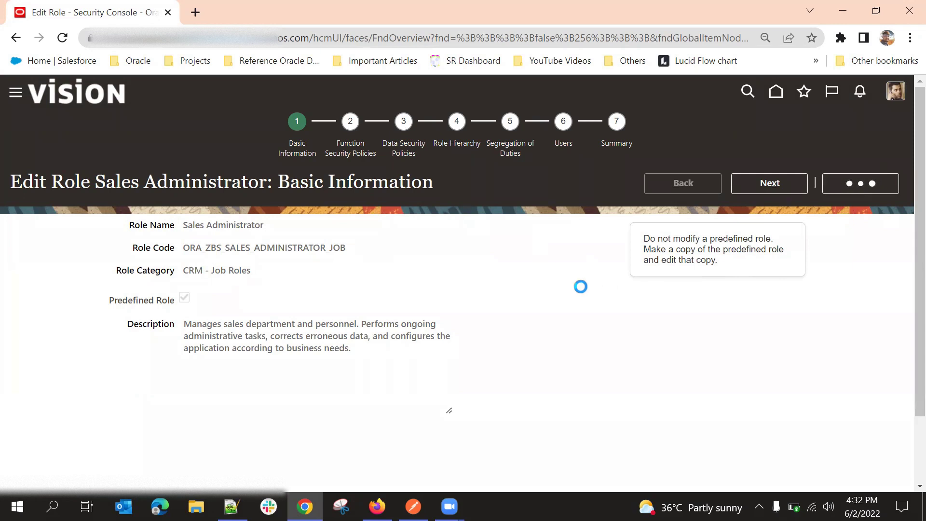
Step: Search the roles for "Employee" and choose the Employee abstract role with code PER_EMPLOYEE_ABSTRACT
{"action": "left_click", "coordinate": [407, 181]}
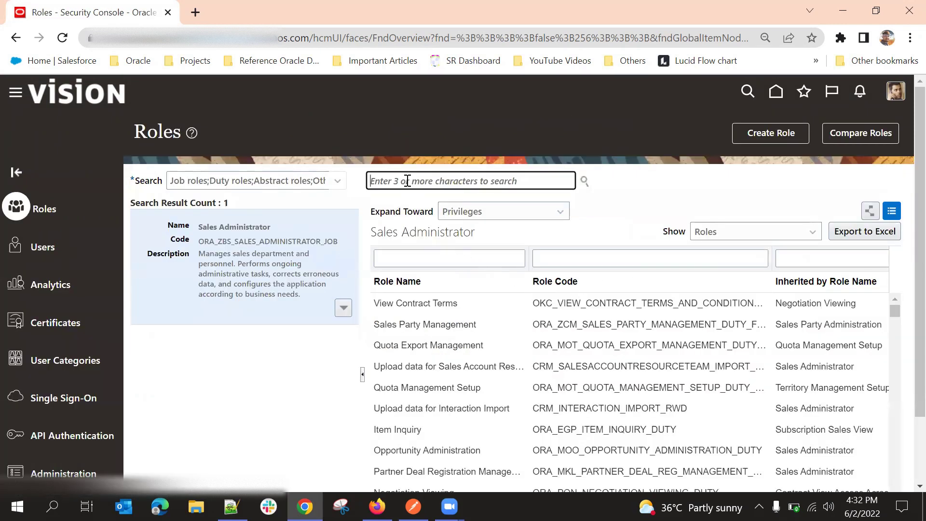
{"action": "type", "text": "EM"}
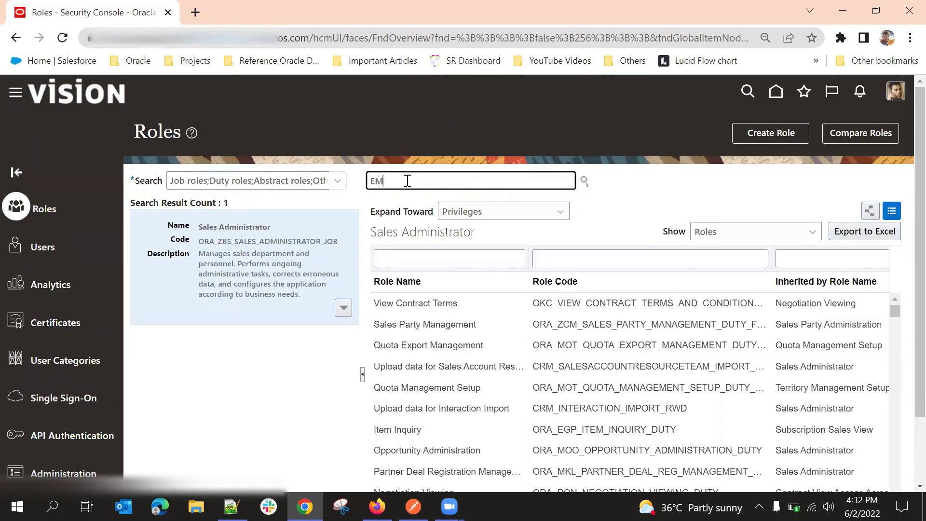
{"action": "type", "text": "ployee"}
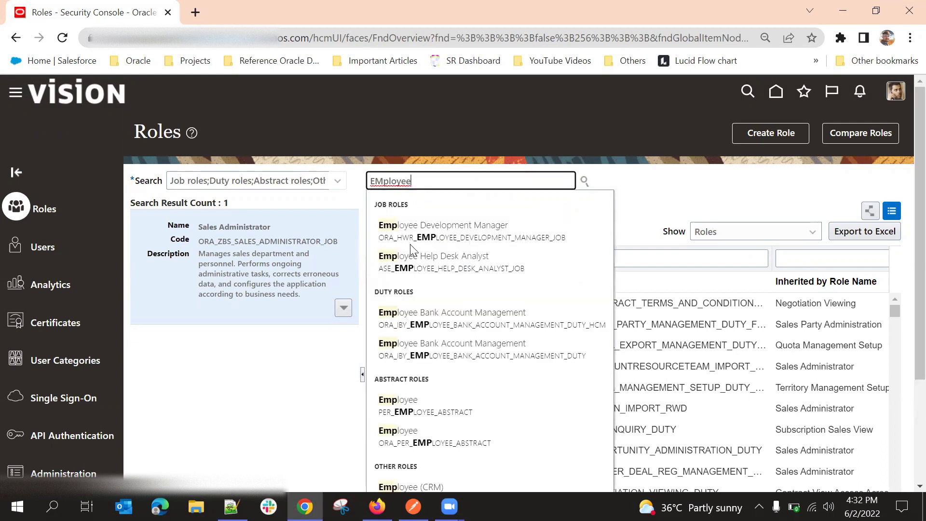
{"action": "left_click", "coordinate": [414, 401]}
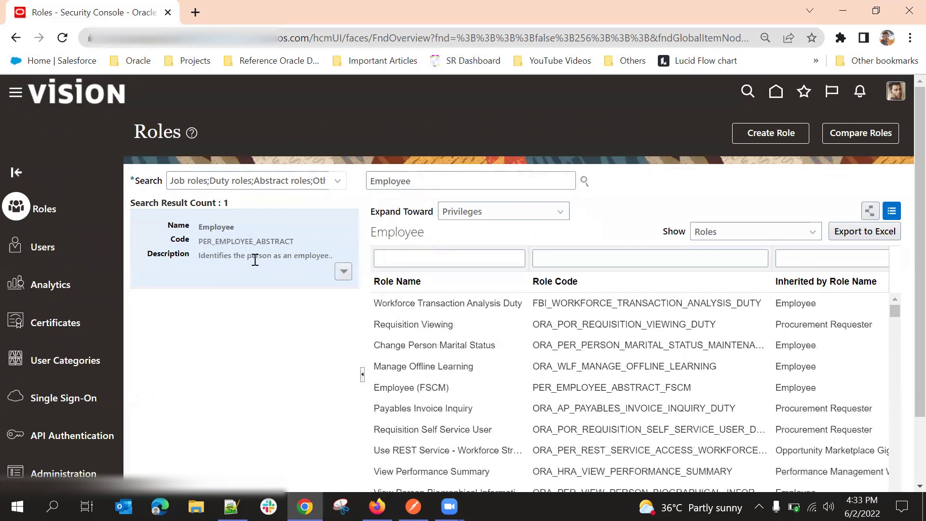
Step: Examine the code and description of the Employee role in the search result
{"action": "double_click", "coordinate": [271, 245]}
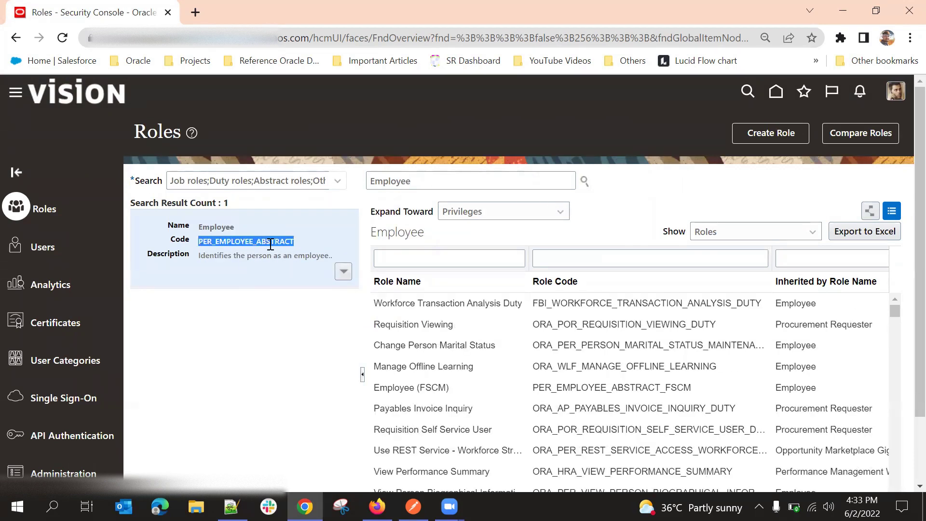
{"action": "left_click", "coordinate": [257, 267]}
{"action": "double_click", "coordinate": [272, 244]}
{"action": "left_click", "coordinate": [276, 299]}
{"action": "double_click", "coordinate": [233, 258]}
{"action": "left_click", "coordinate": [237, 289]}
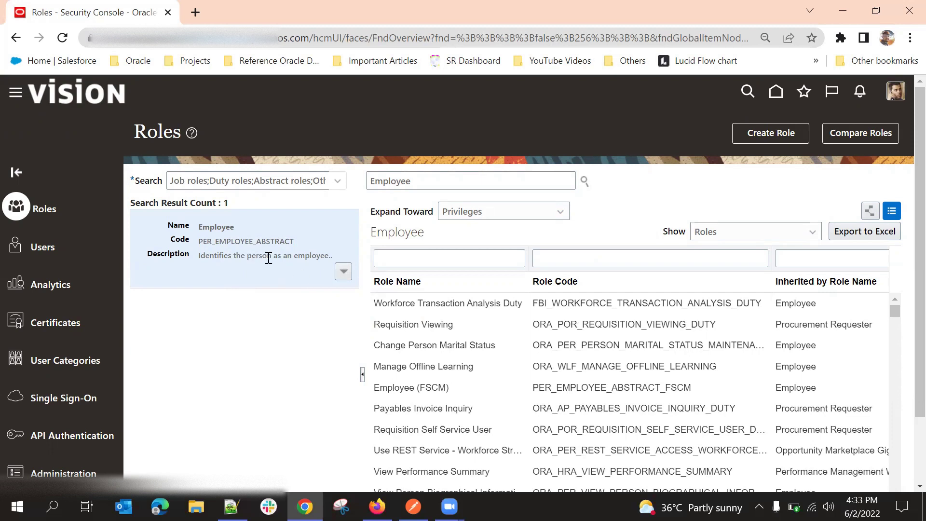
{"action": "triple_click", "coordinate": [248, 257]}
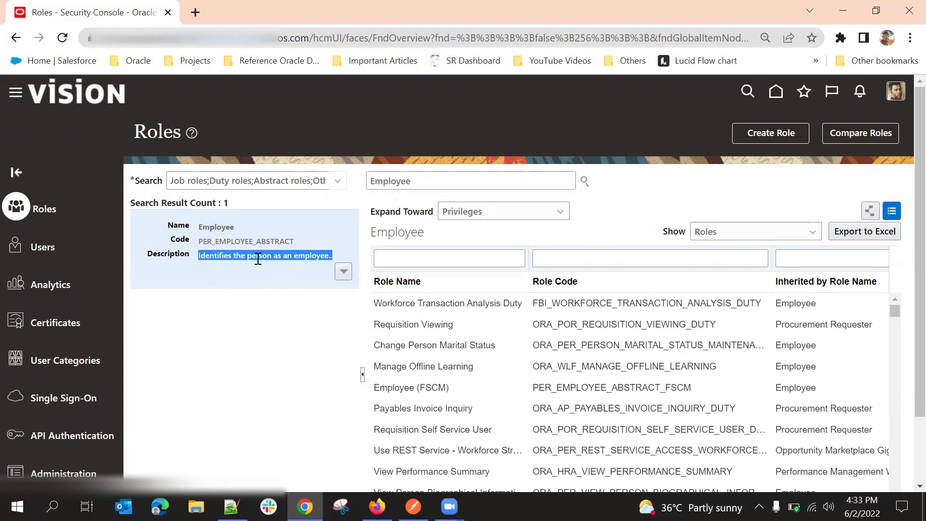
{"action": "left_click", "coordinate": [259, 258]}
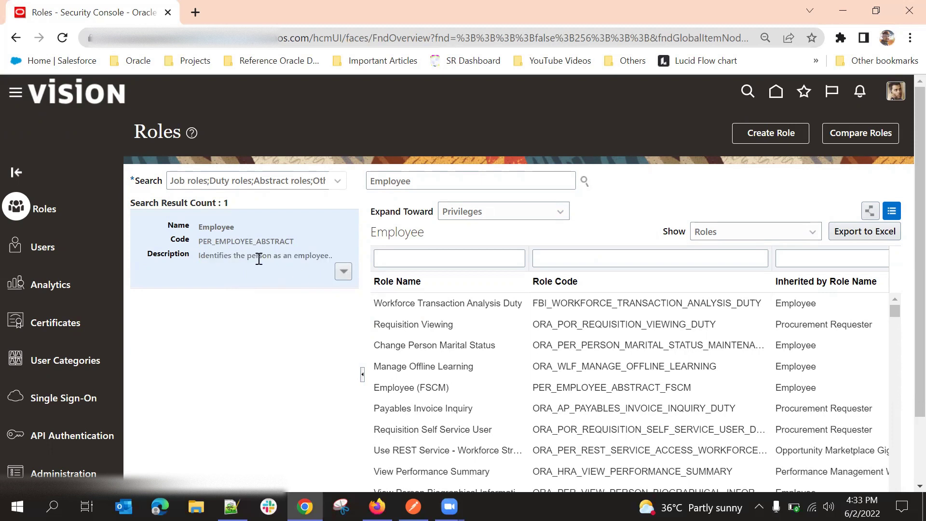
{"action": "triple_click", "coordinate": [292, 255]}
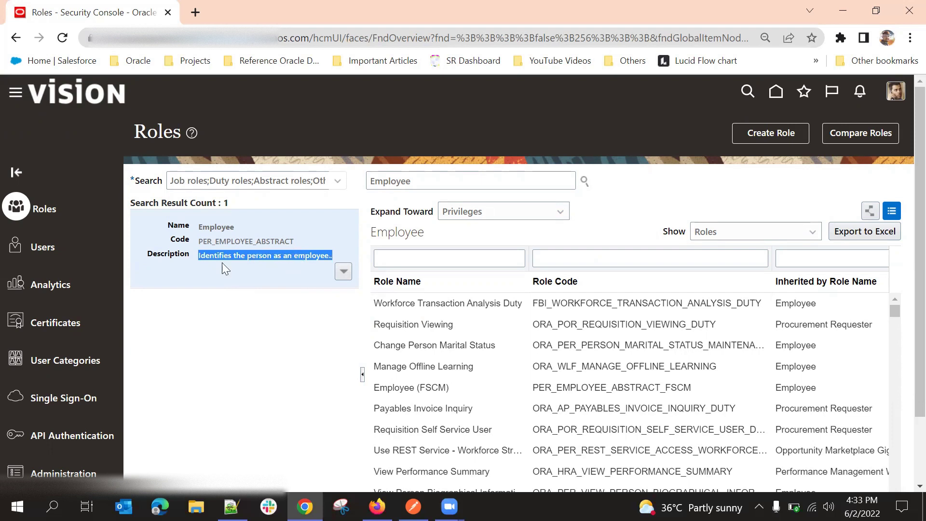
{"action": "left_click", "coordinate": [208, 263]}
Step: Open the Employee role for editing and examine both parts of its role category
{"action": "left_click", "coordinate": [341, 274]}
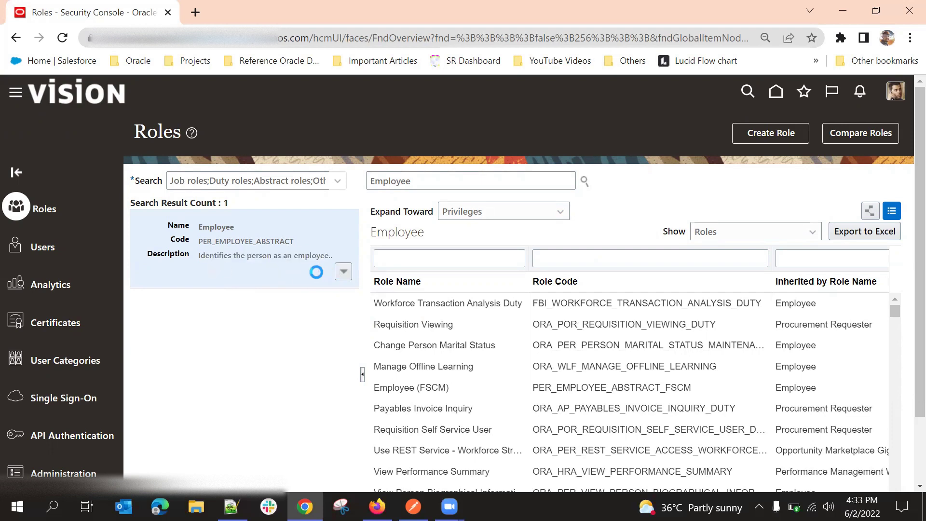
{"action": "left_click", "coordinate": [303, 292]}
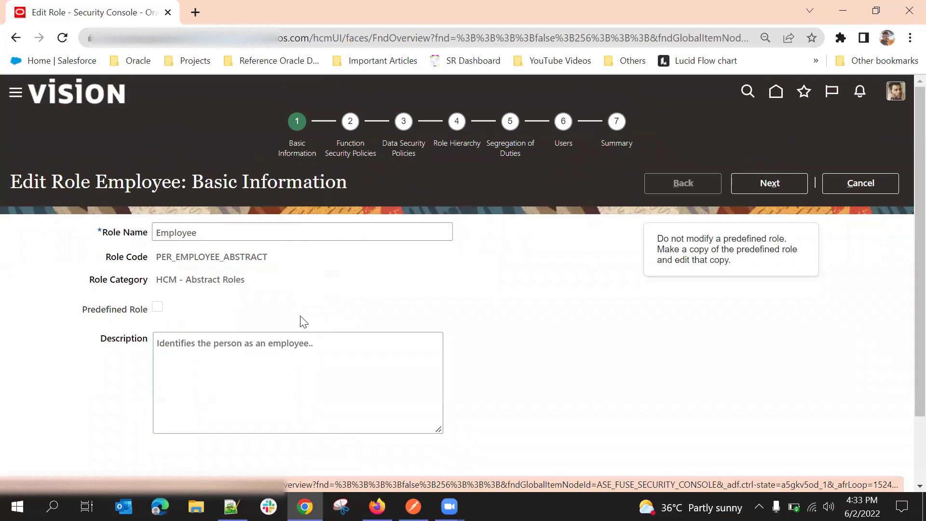
{"action": "double_click", "coordinate": [169, 283]}
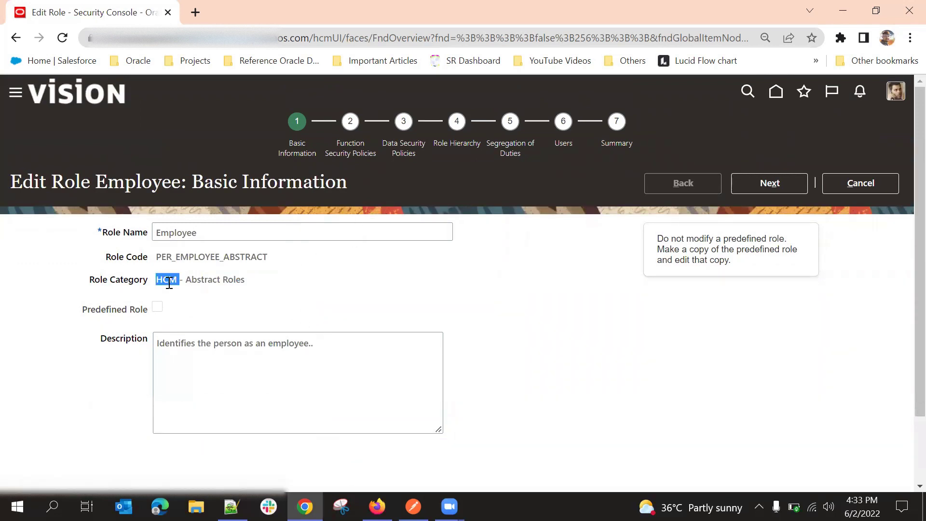
{"action": "double_click", "coordinate": [175, 292]}
{"action": "double_click", "coordinate": [167, 278]}
{"action": "left_click", "coordinate": [177, 288]}
{"action": "double_click", "coordinate": [170, 279]}
{"action": "double_click", "coordinate": [175, 280]}
{"action": "left_click_drag", "start_coordinate": [186, 280], "coordinate": [247, 281]}
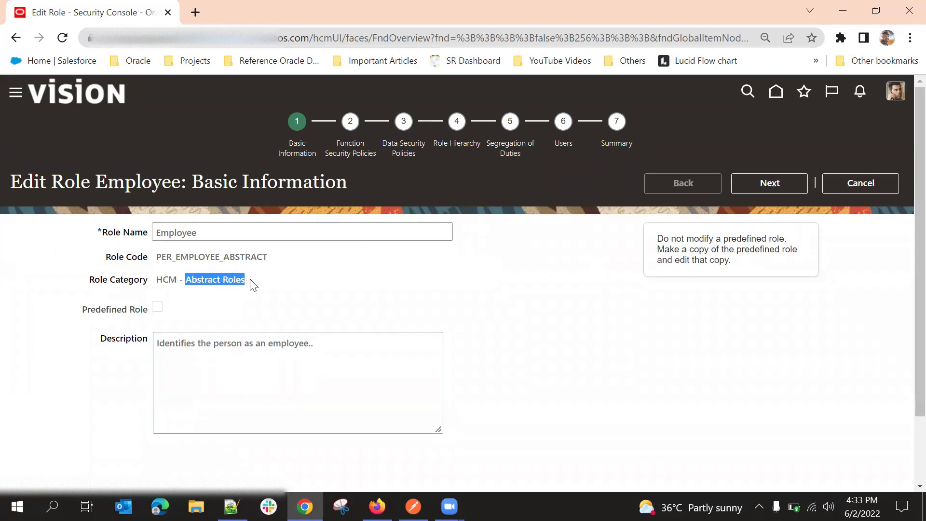
{"action": "left_click", "coordinate": [256, 300]}
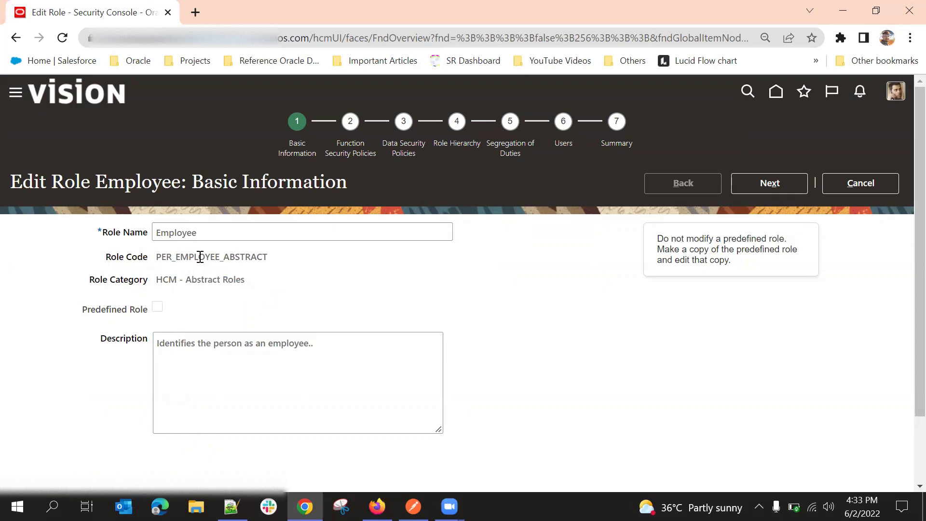
Step: Examine the Employee role's code alongside its role category in the basic information
{"action": "double_click", "coordinate": [233, 260]}
{"action": "left_click", "coordinate": [251, 276]}
{"action": "double_click", "coordinate": [230, 261]}
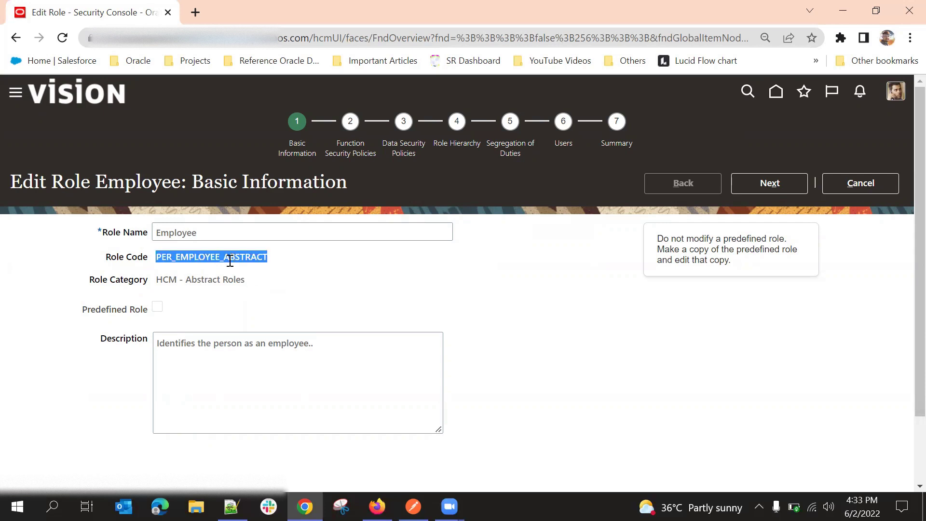
{"action": "triple_click", "coordinate": [185, 278]}
{"action": "left_click", "coordinate": [213, 259]}
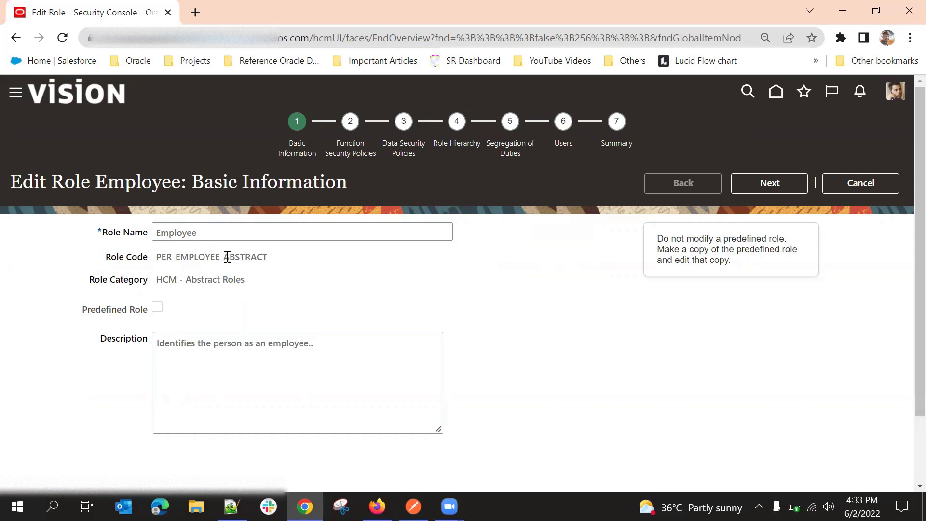
{"action": "triple_click", "coordinate": [214, 278]}
{"action": "left_click", "coordinate": [217, 282]}
{"action": "double_click", "coordinate": [216, 282]}
{"action": "left_click", "coordinate": [228, 284]}
{"action": "left_click_drag", "start_coordinate": [158, 283], "coordinate": [281, 292]}
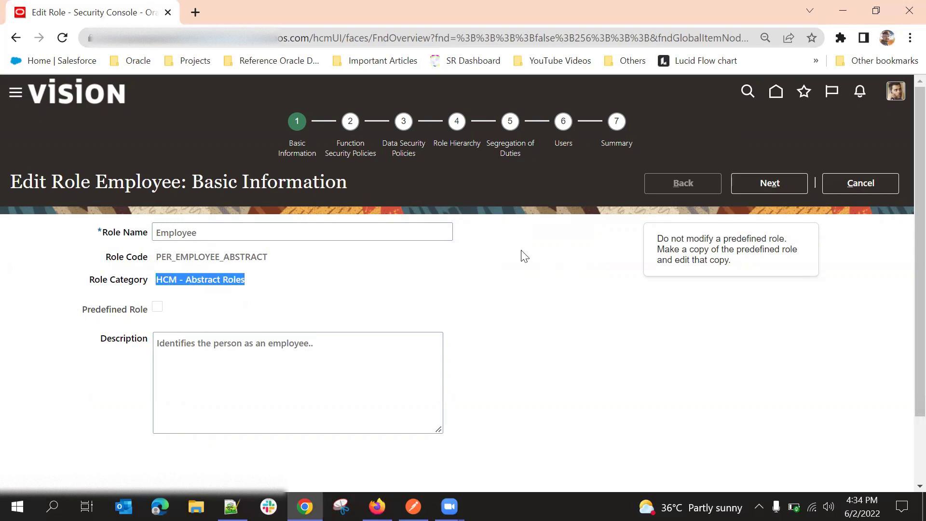
Step: View the Employee role's function security and data security policies, and cancel editing the role
{"action": "left_click", "coordinate": [356, 146]}
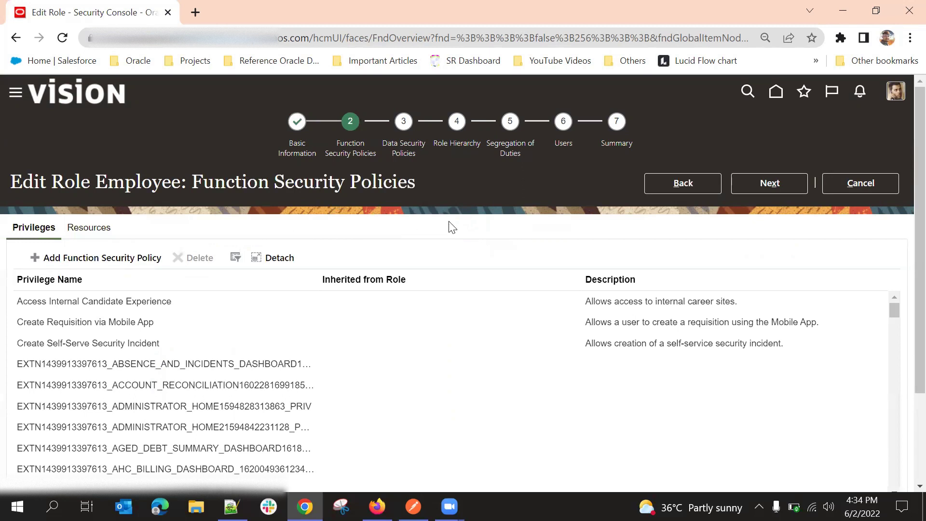
{"action": "scroll", "coordinate": [399, 254], "scroll_direction": "down", "scroll_amount": 10}
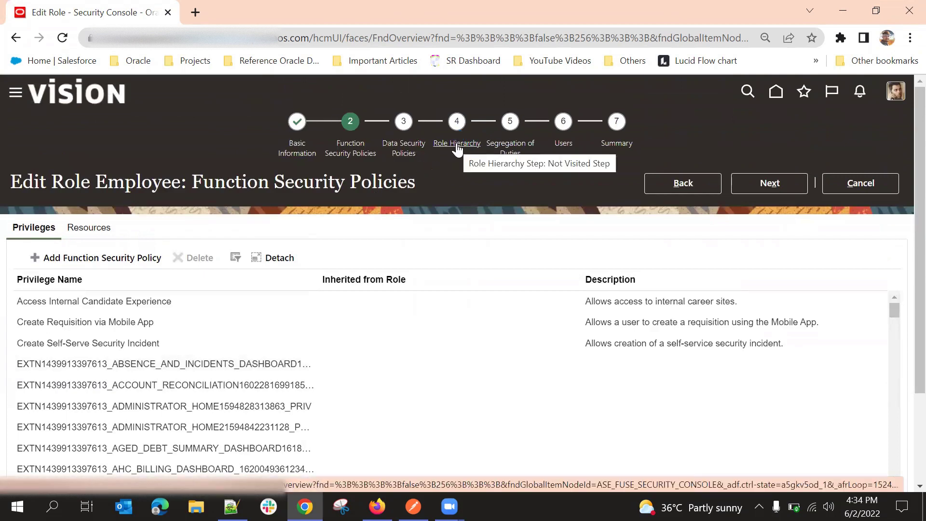
{"action": "left_click", "coordinate": [457, 144]}
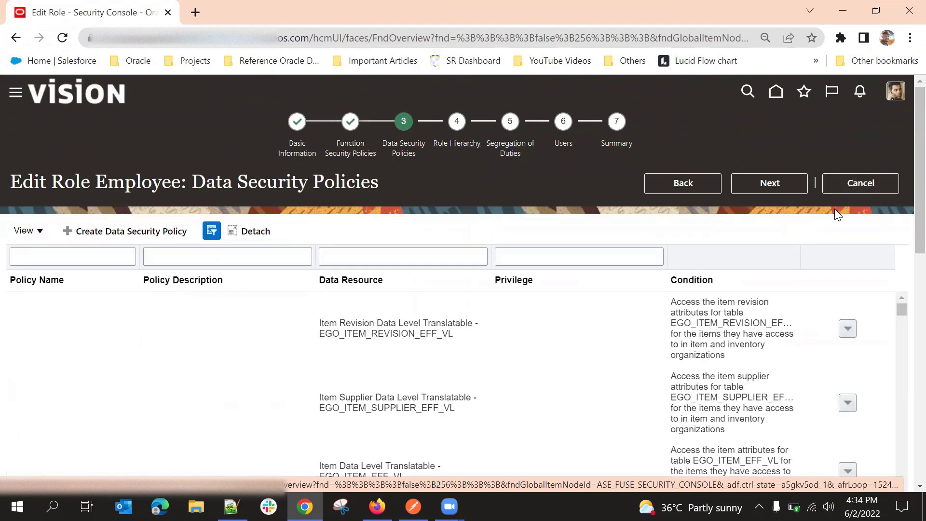
{"action": "left_click", "coordinate": [859, 185]}
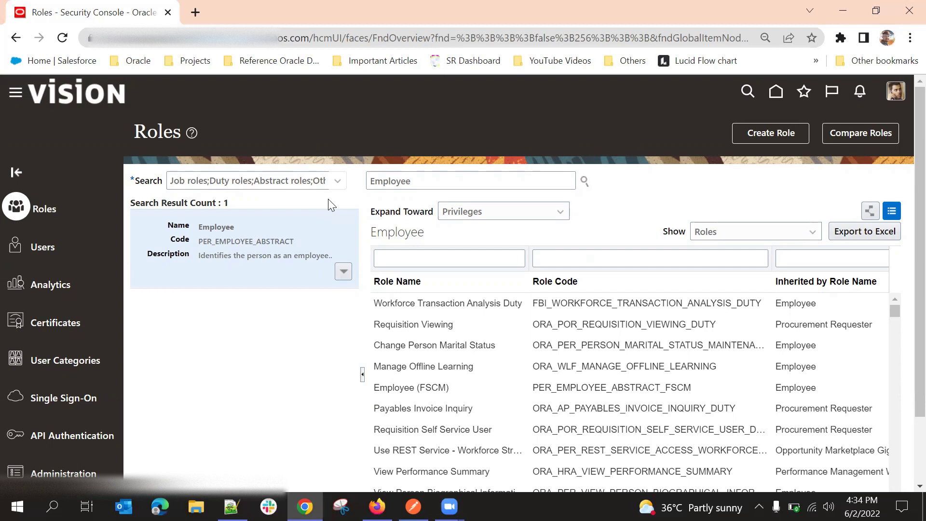
Step: Open the Employee role for editing, view its assigned users, and cancel the edit
{"action": "left_click", "coordinate": [340, 270]}
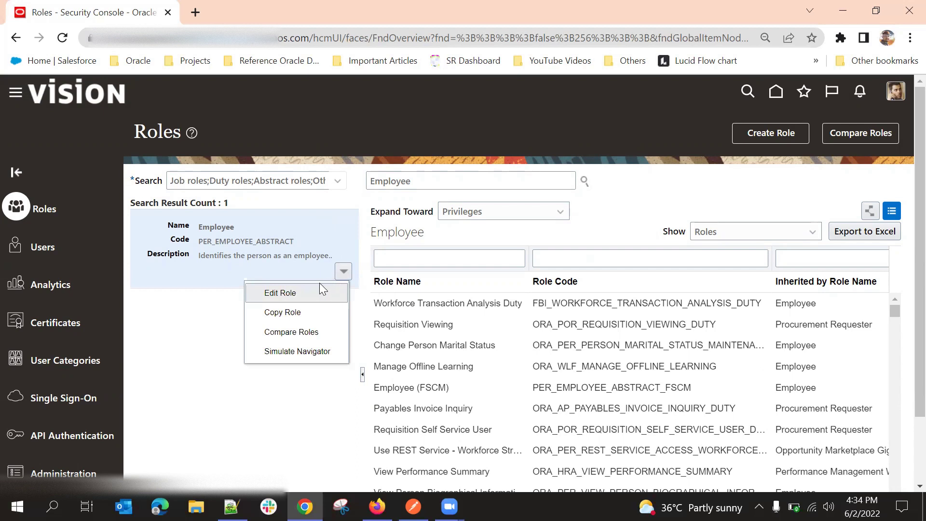
{"action": "left_click", "coordinate": [309, 292]}
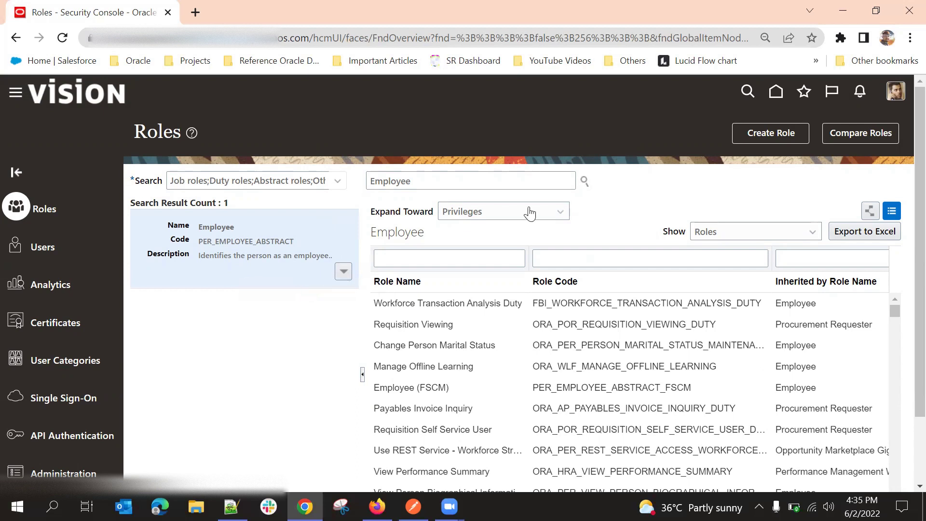
{"action": "left_click", "coordinate": [564, 141]}
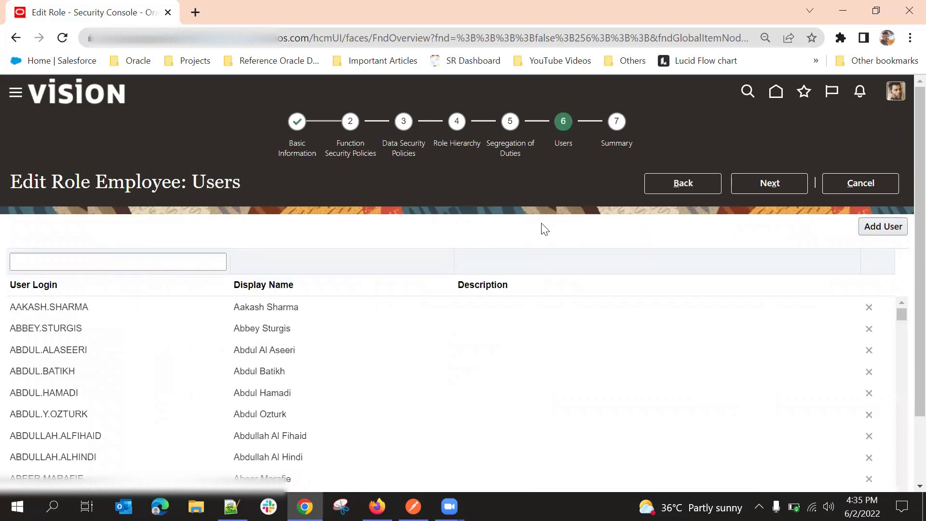
{"action": "left_click", "coordinate": [831, 192]}
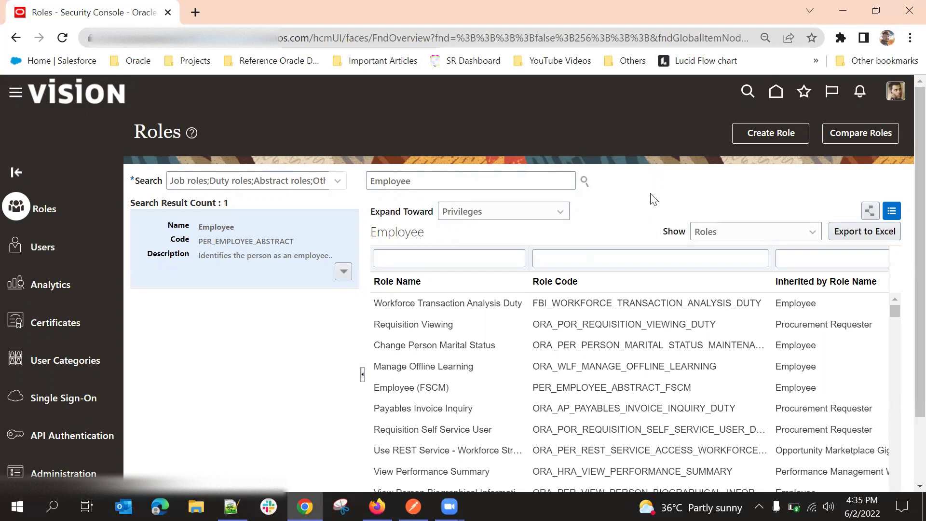
Step: Go to Setup and Maintenance and open its search page
{"action": "left_click", "coordinate": [893, 94]}
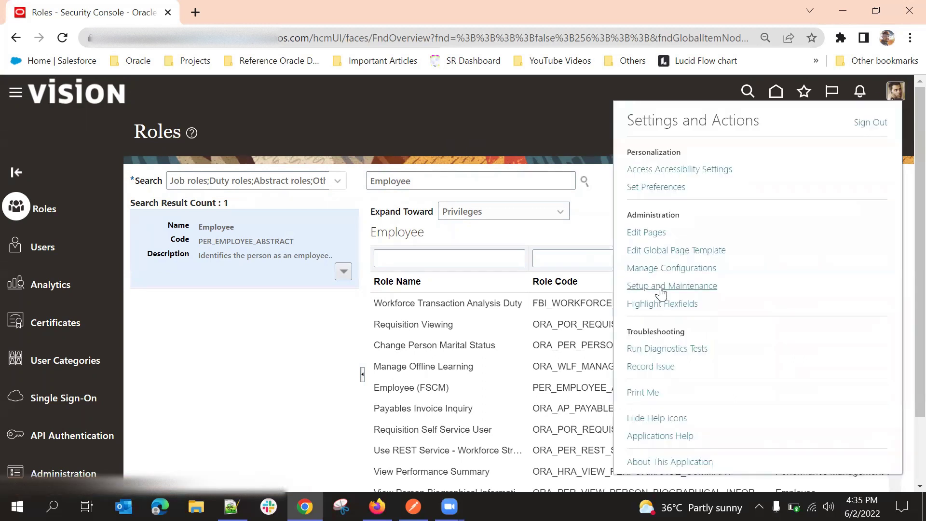
{"action": "left_click", "coordinate": [661, 288]}
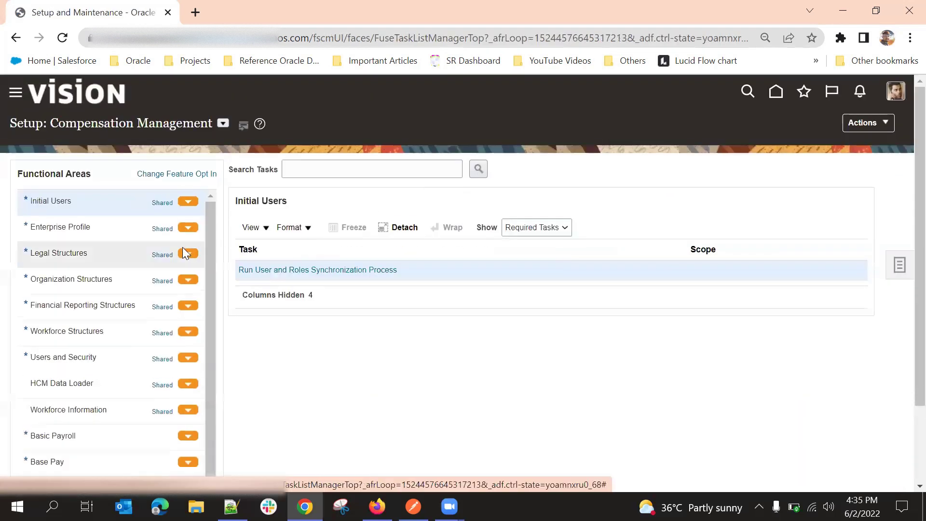
{"action": "left_click", "coordinate": [901, 266]}
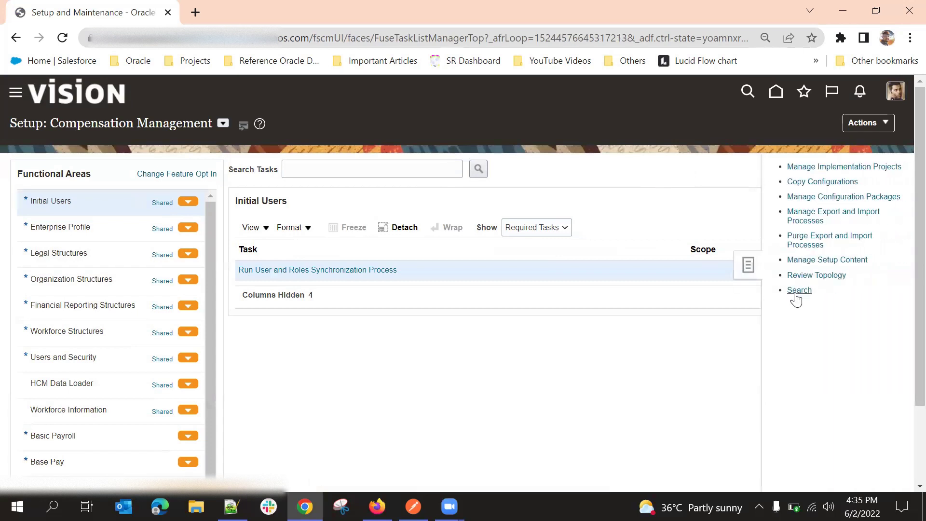
{"action": "left_click", "coordinate": [797, 293]}
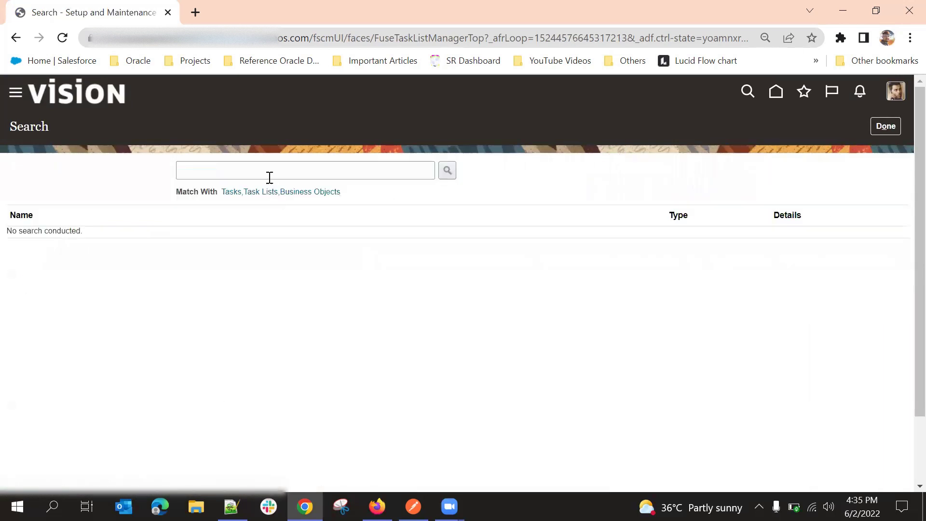
Step: Search the setup tasks for Manage Resource Roles and open that task
{"action": "left_click", "coordinate": [265, 169]}
{"action": "left_click", "coordinate": [223, 131]}
{"action": "left_click", "coordinate": [229, 168]}
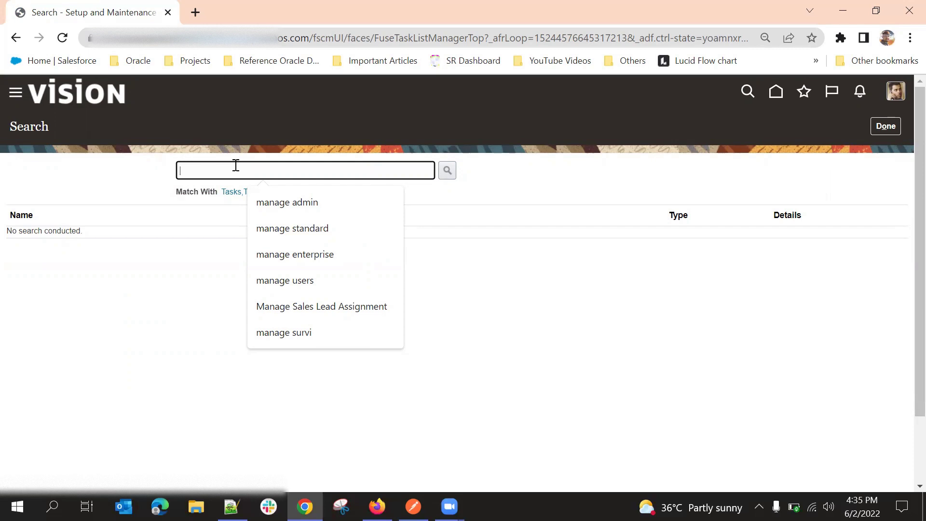
{"action": "type", "text": "Manage"}
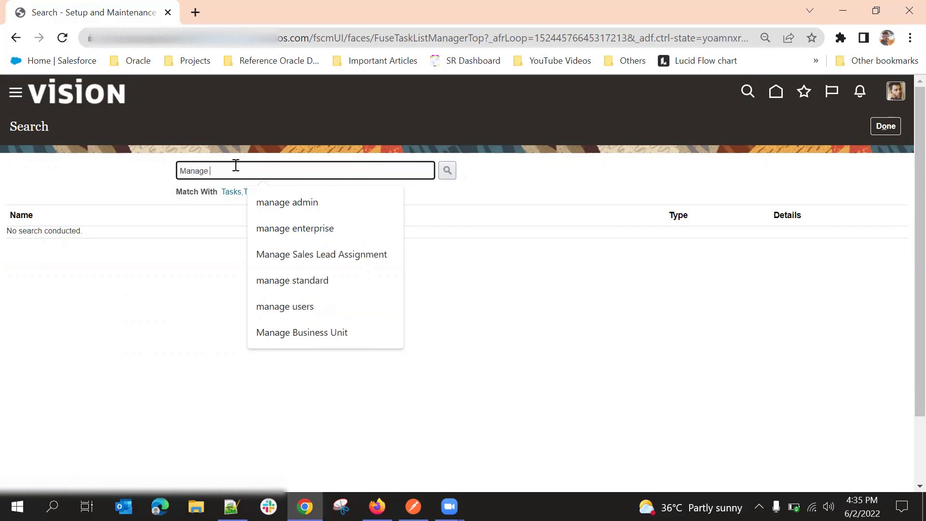
{"action": "type", "text": " R"}
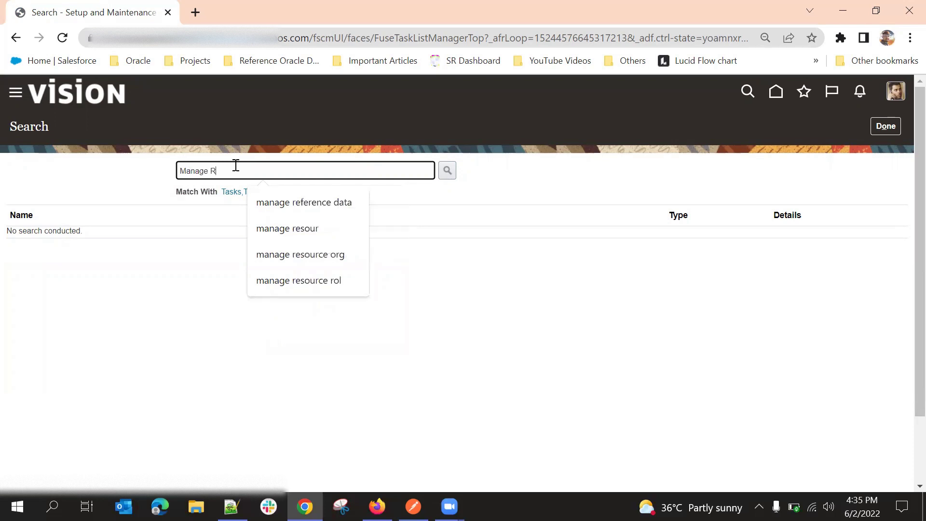
{"action": "type", "text": "esource"}
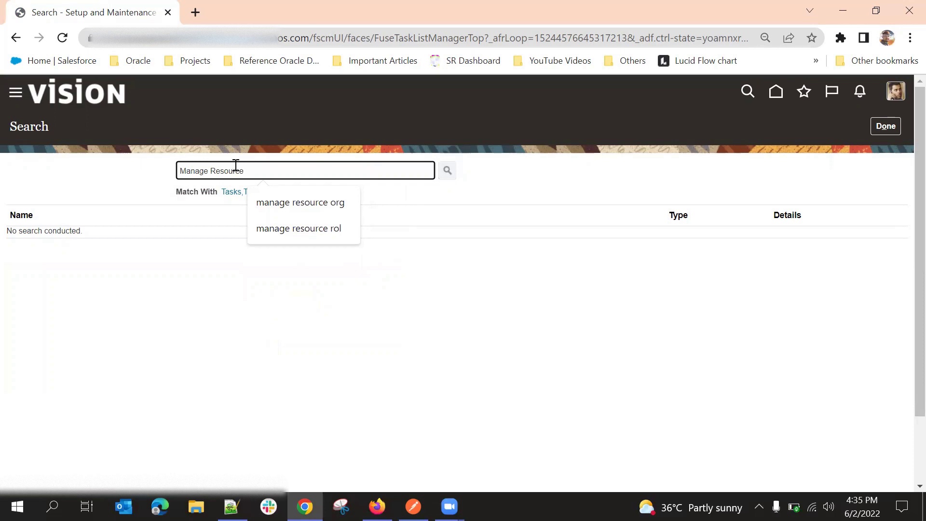
{"action": "key", "text": "Return"}
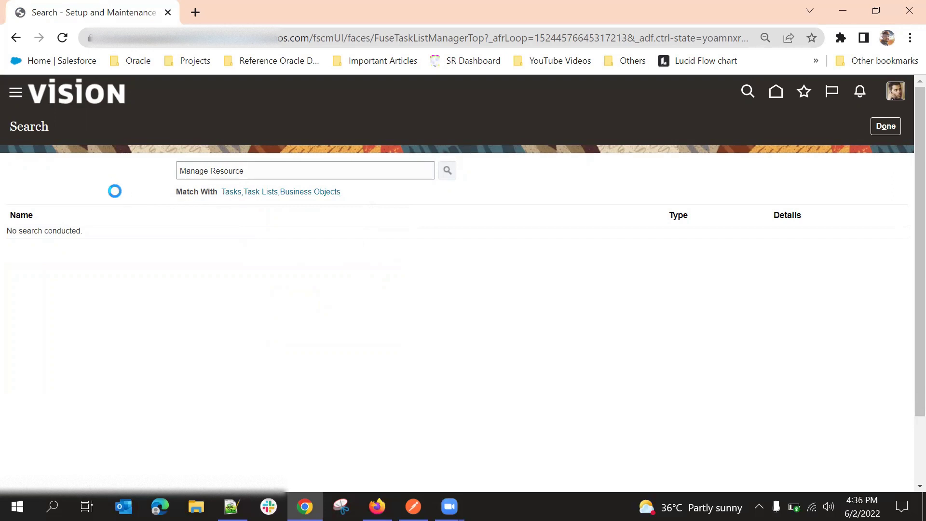
{"action": "left_click", "coordinate": [270, 172]}
{"action": "type", "text": "Roles"}
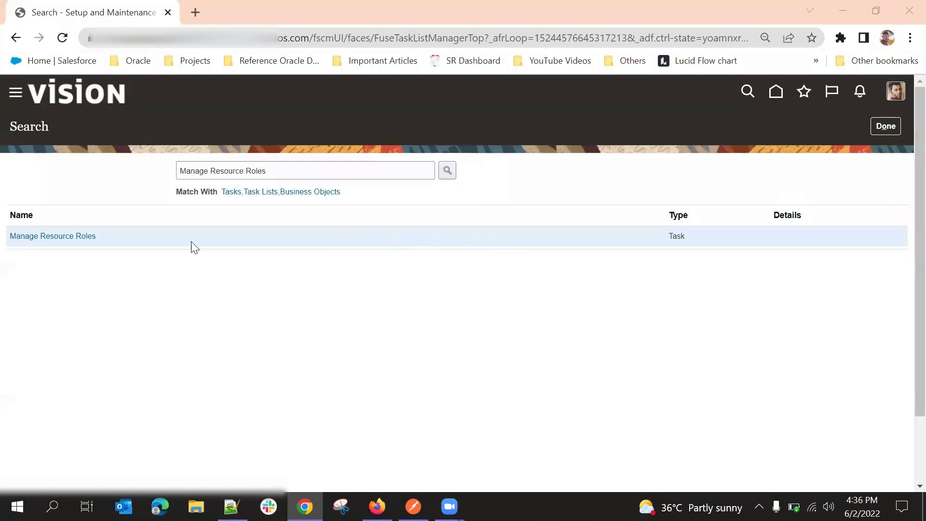
{"action": "left_click", "coordinate": [70, 236]}
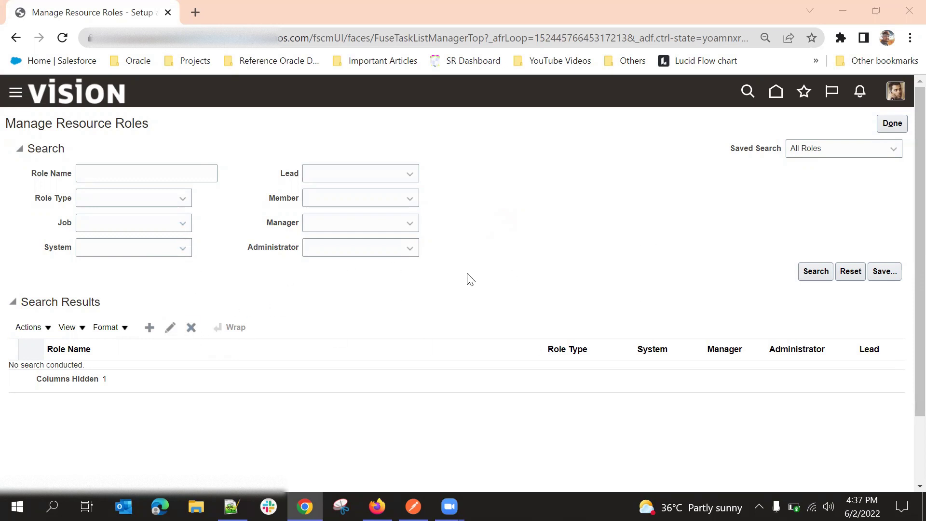
Step: Search the resource roles for role type Sales and look through the listed roles
{"action": "left_click", "coordinate": [340, 227]}
{"action": "left_click", "coordinate": [260, 281]}
{"action": "left_click", "coordinate": [148, 204]}
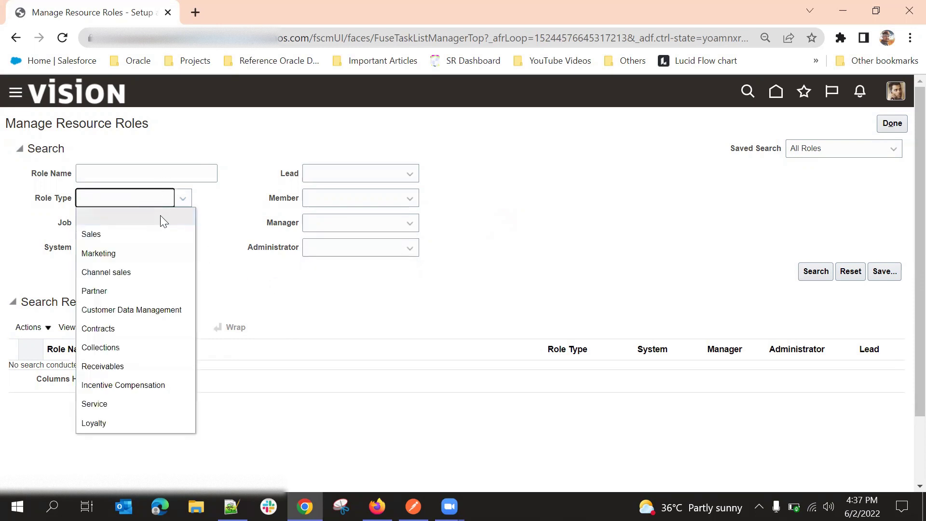
{"action": "left_click", "coordinate": [160, 230]}
{"action": "left_click", "coordinate": [815, 271]}
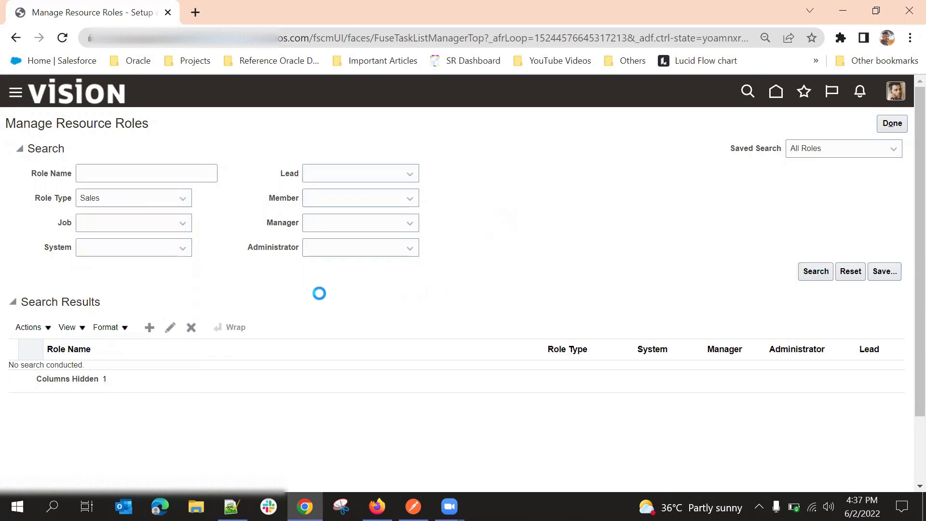
{"action": "scroll", "coordinate": [286, 284], "scroll_direction": "down", "scroll_amount": 4}
{"action": "scroll", "coordinate": [285, 287], "scroll_direction": "up", "scroll_amount": 4}
{"action": "scroll", "coordinate": [285, 288], "scroll_direction": "down", "scroll_amount": 9}
{"action": "scroll", "coordinate": [287, 294], "scroll_direction": "up", "scroll_amount": 5}
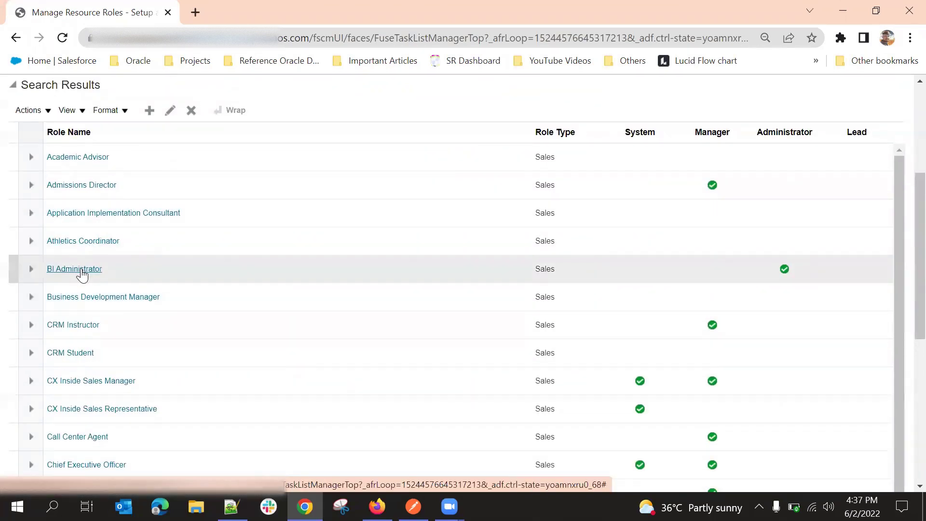
{"action": "scroll", "coordinate": [224, 295], "scroll_direction": "up", "scroll_amount": 4}
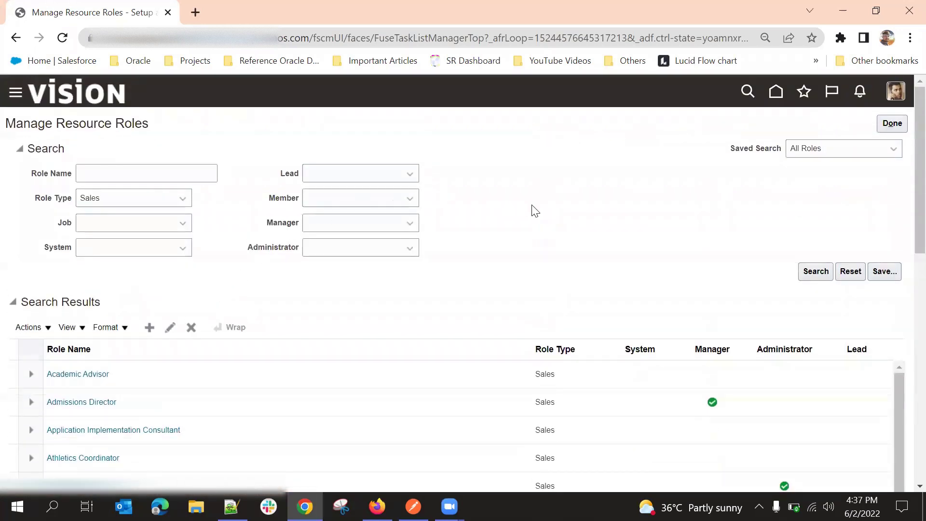
Step: Create a new resource role with the name Demo Resource Sales Rep and the code DEMO_RESOURCE_ROLE
{"action": "left_click", "coordinate": [149, 327]}
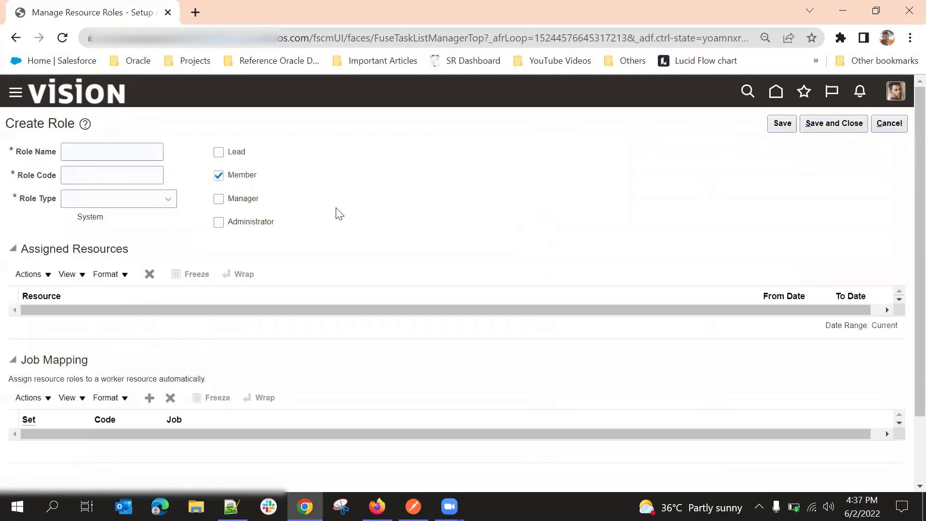
{"action": "left_click", "coordinate": [130, 150]}
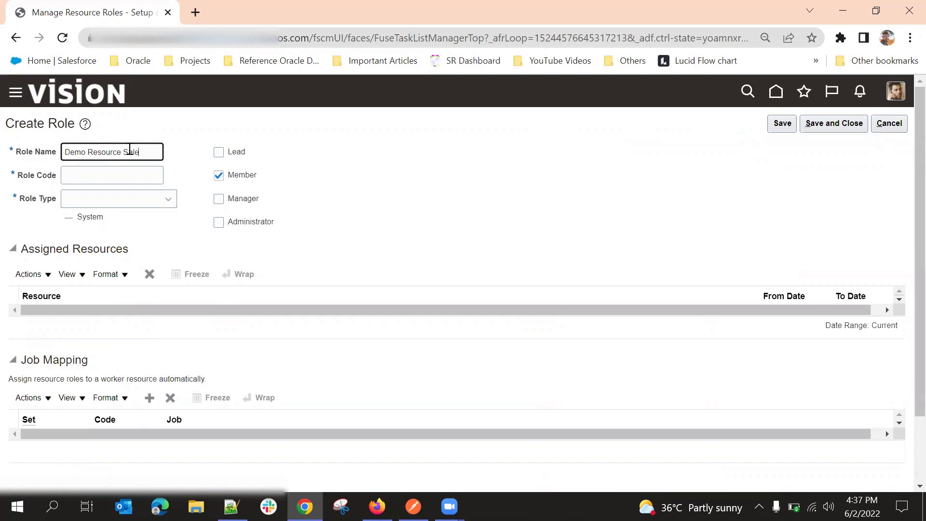
{"action": "type", "text": "Role"}
{"action": "left_click", "coordinate": [142, 169]}
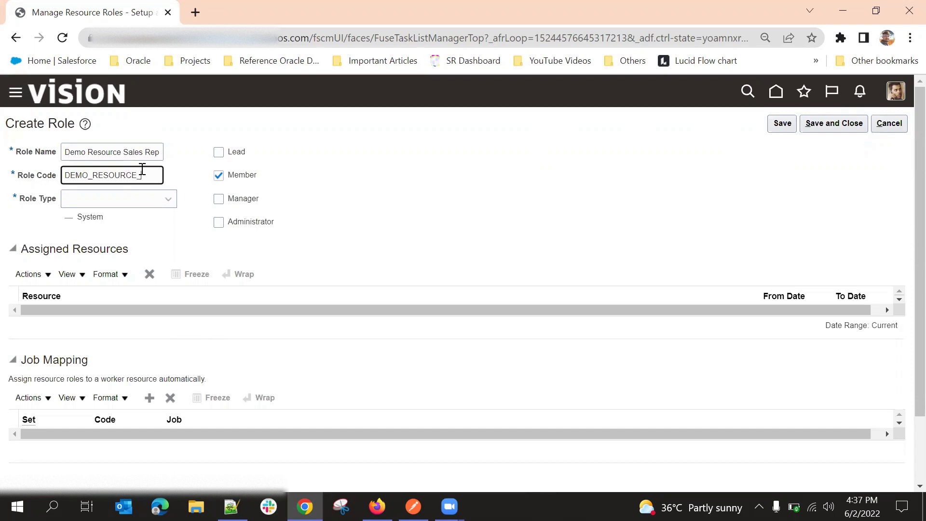
{"action": "type", "text": "OLE"}
{"action": "left_click", "coordinate": [196, 172]}
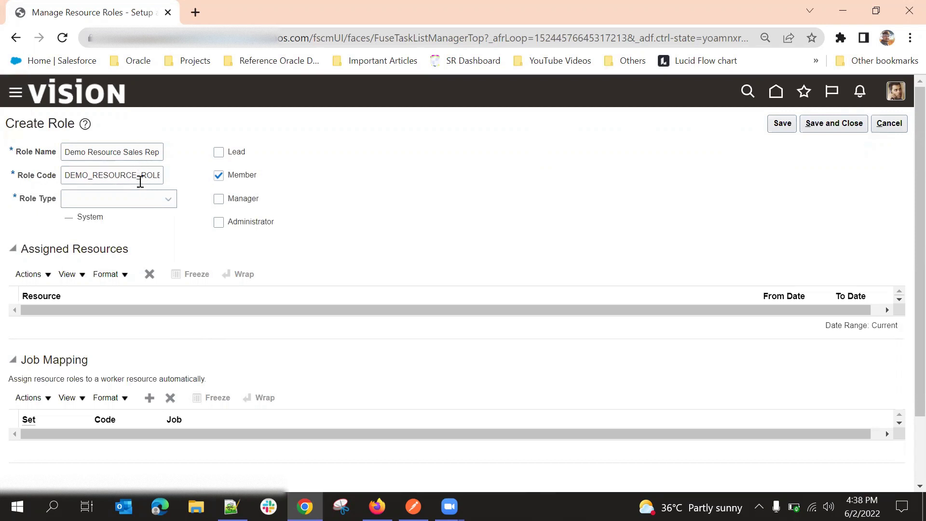
Step: Set the new resource role's type to Sales and mark it as a Manager role
{"action": "left_click", "coordinate": [144, 205]}
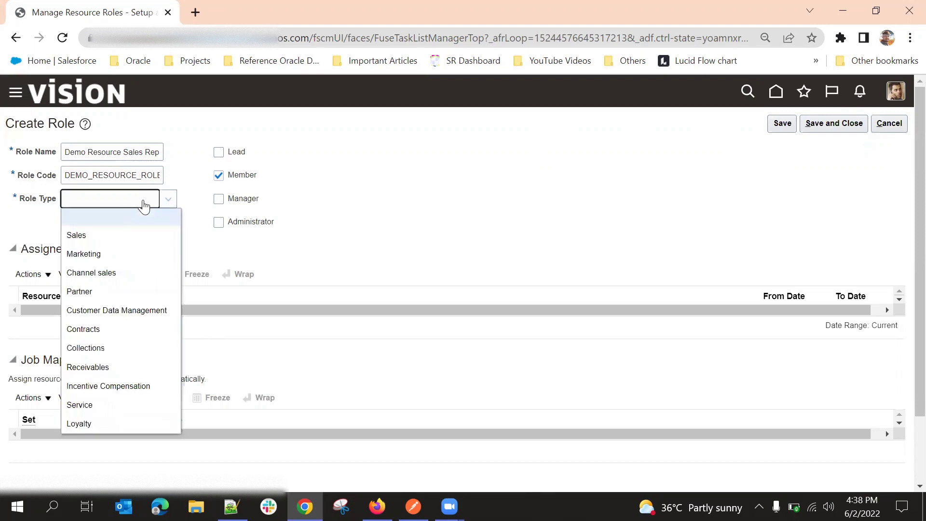
{"action": "left_click", "coordinate": [141, 234]}
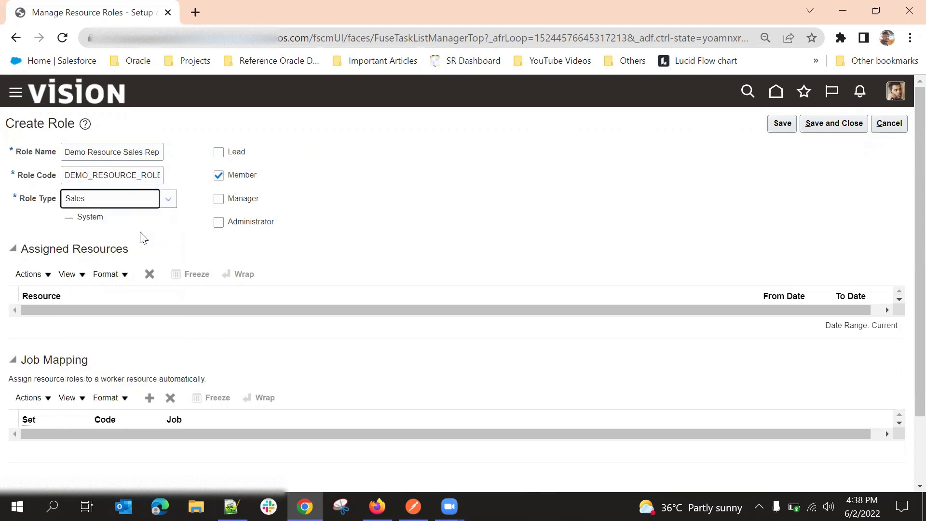
{"action": "left_click", "coordinate": [135, 205]}
{"action": "left_click", "coordinate": [196, 240]}
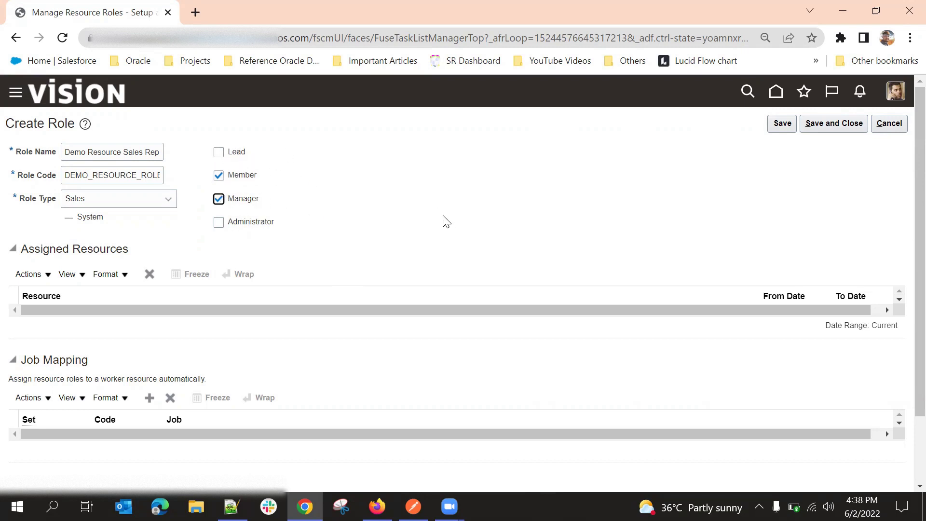
Step: Examine the Assigned Resources and Job Mapping sections of the new resource role
{"action": "scroll", "coordinate": [441, 203], "scroll_direction": "down", "scroll_amount": 2}
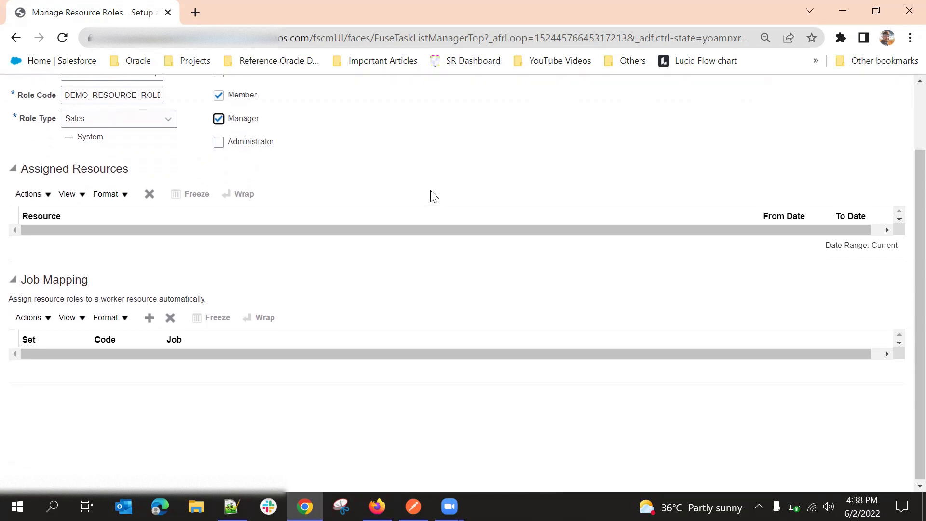
{"action": "scroll", "coordinate": [449, 154], "scroll_direction": "up", "scroll_amount": 2}
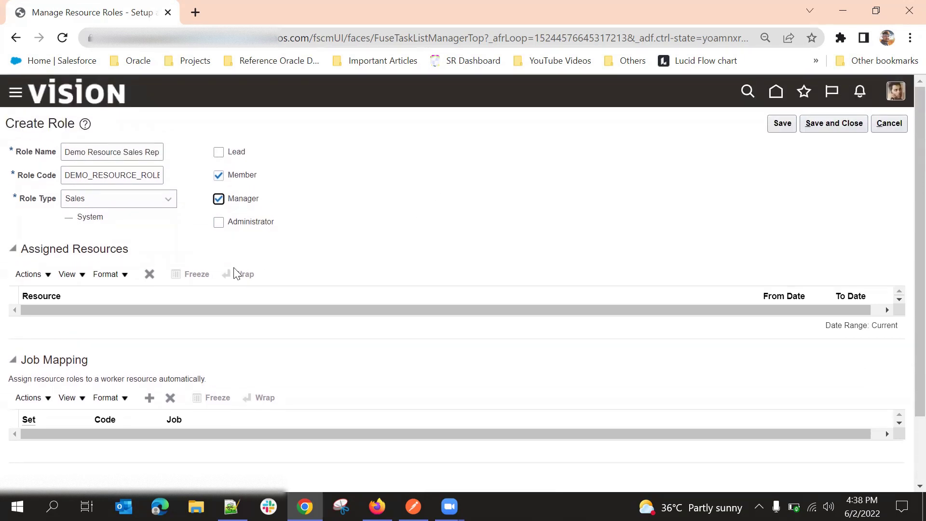
{"action": "left_click", "coordinate": [29, 274]}
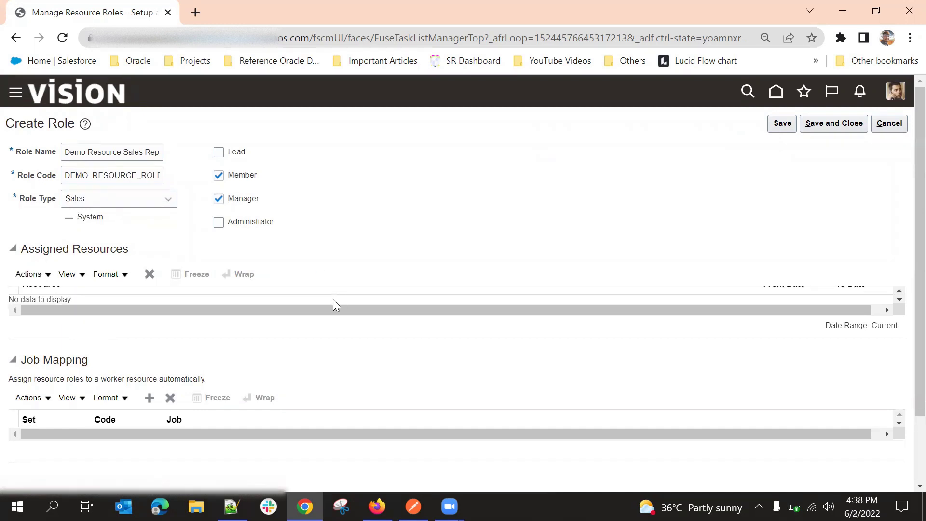
{"action": "scroll", "coordinate": [463, 249], "scroll_direction": "down", "scroll_amount": 2}
{"action": "scroll", "coordinate": [474, 256], "scroll_direction": "up", "scroll_amount": 2}
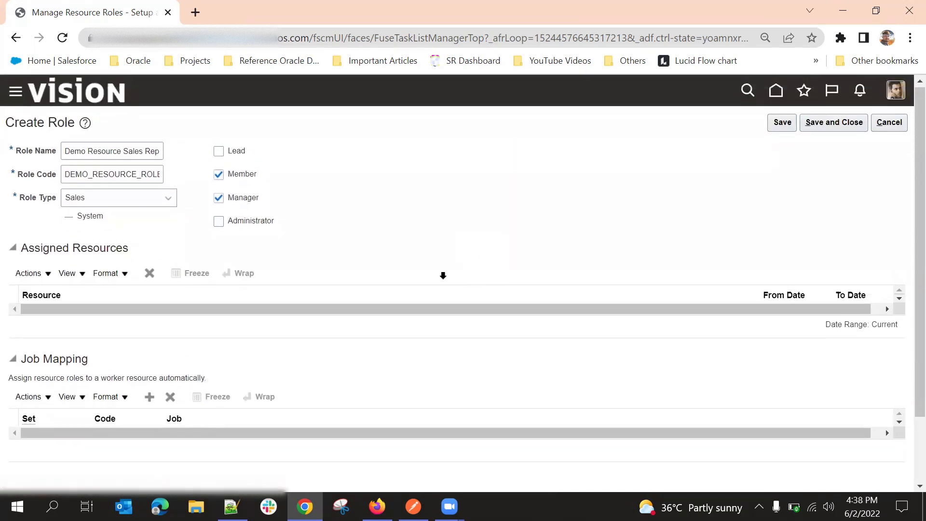
{"action": "scroll", "coordinate": [441, 276], "scroll_direction": "down", "scroll_amount": 2}
{"action": "scroll", "coordinate": [449, 305], "scroll_direction": "up", "scroll_amount": 2}
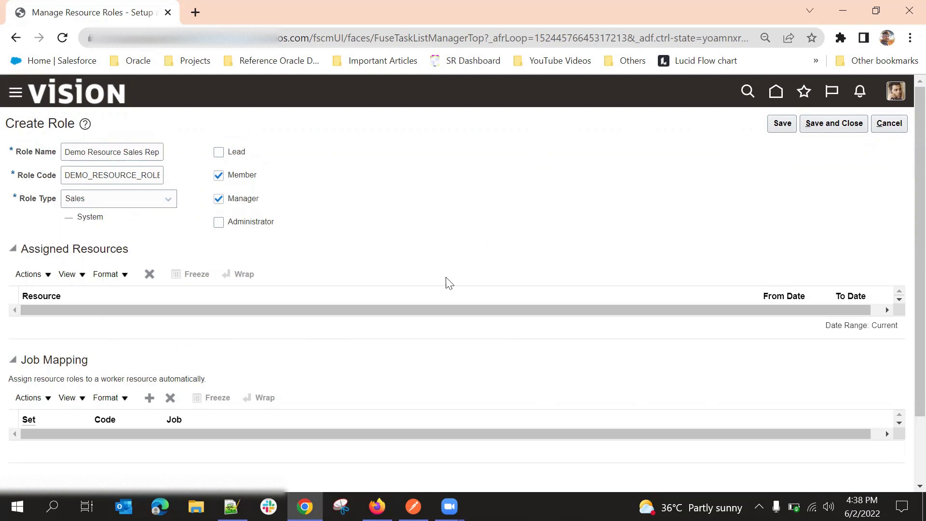
Step: Save and close the new resource role, and leave the Manage Resource Roles task
{"action": "left_click", "coordinate": [782, 123]}
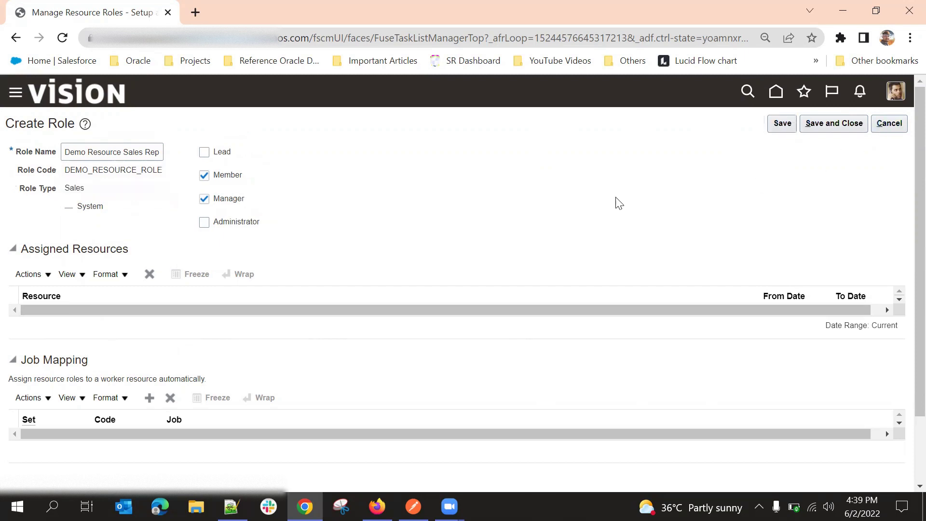
{"action": "left_click", "coordinate": [830, 123]}
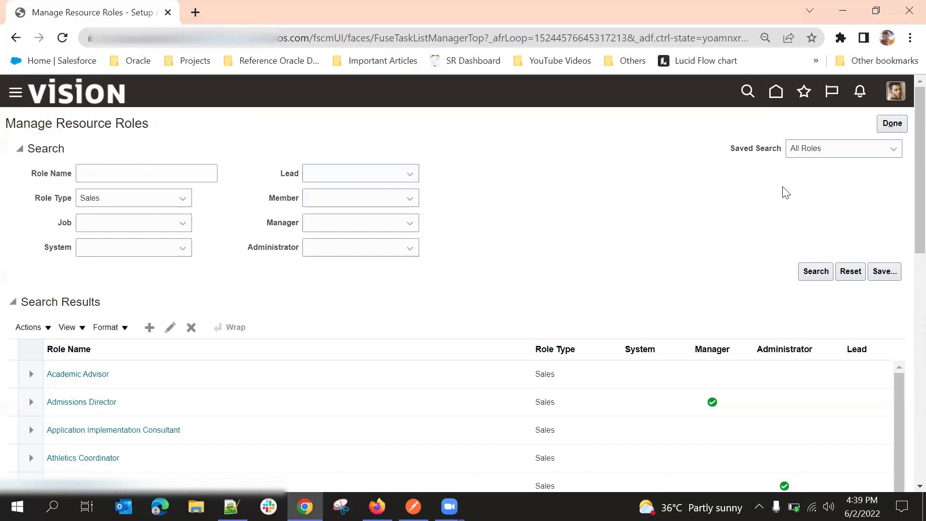
{"action": "left_click", "coordinate": [886, 124]}
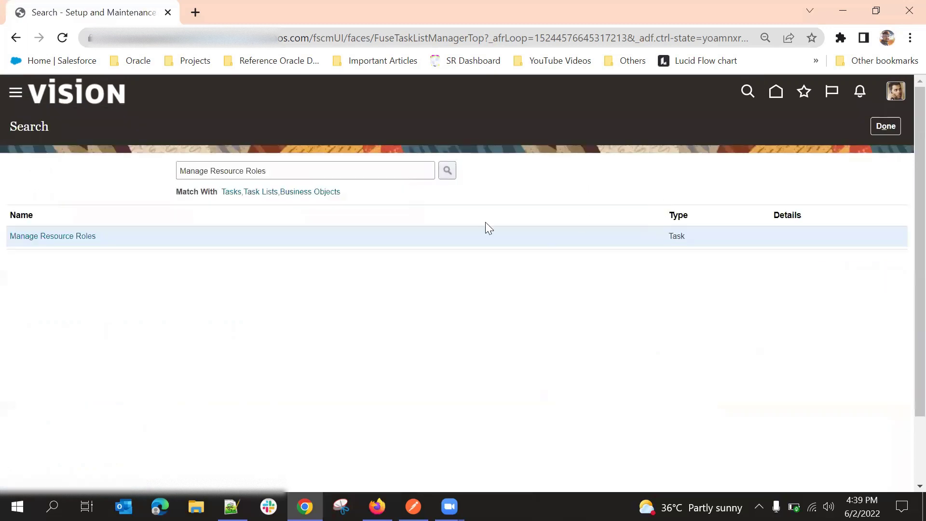
Step: Search for the Manage HCM Role Provisioning Rules task, open it and reload its page
{"action": "left_click_drag", "start_coordinate": [210, 172], "coordinate": [310, 173]}
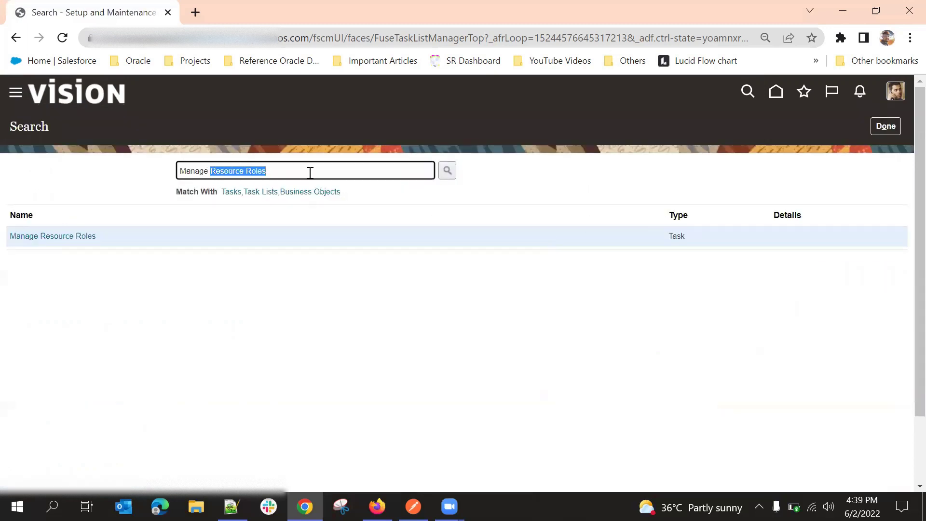
{"action": "key", "text": "BackSpace"}
{"action": "type", "text": "HC"}
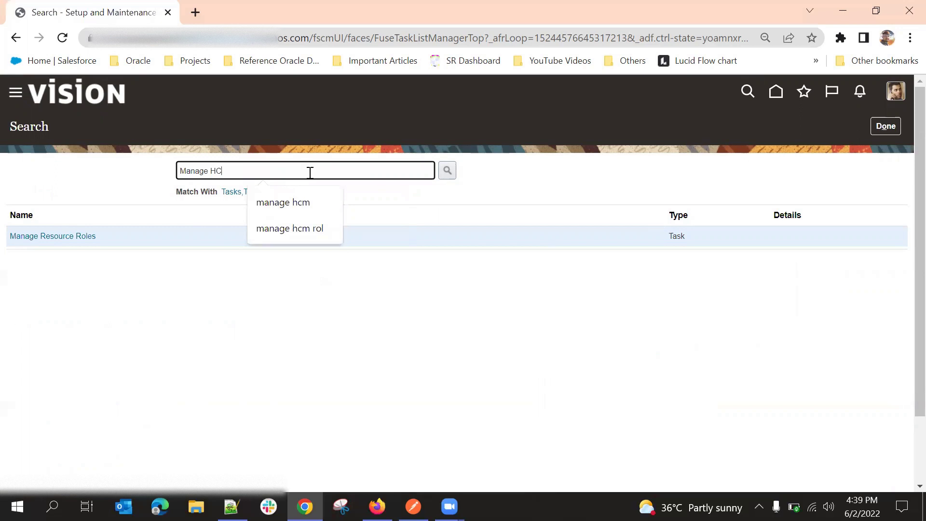
{"action": "type", "text": "m Role"}
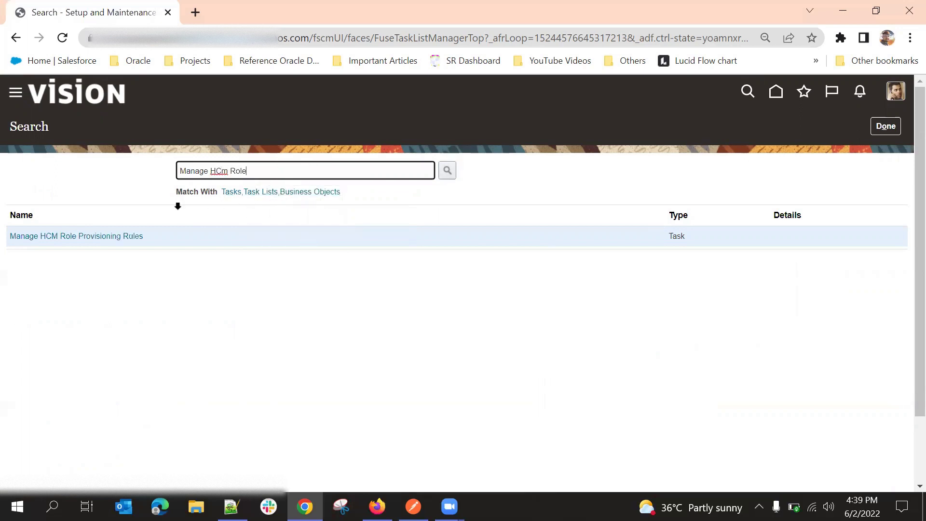
{"action": "left_click", "coordinate": [103, 236]}
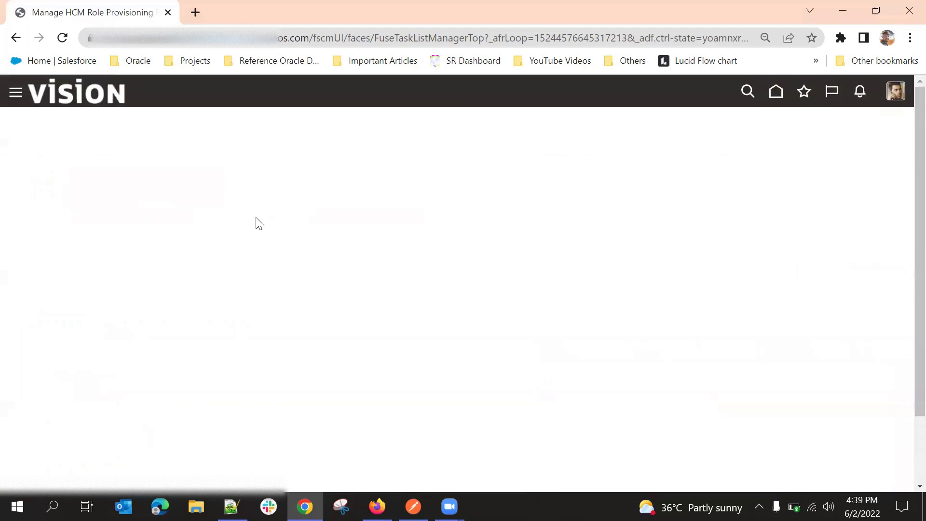
{"action": "left_click", "coordinate": [62, 38]}
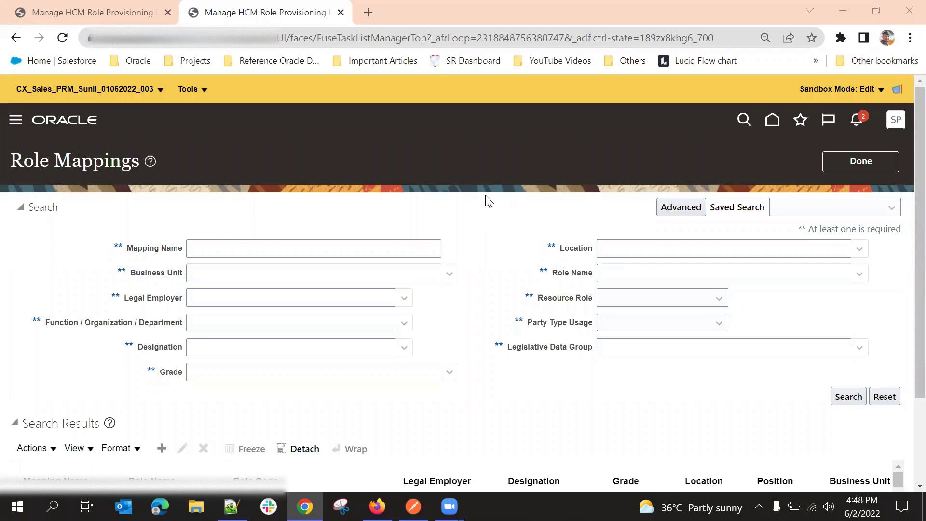
Step: Create a new role mapping with the mapping name Demo Sales Rep Ma
{"action": "scroll", "coordinate": [492, 205], "scroll_direction": "down", "scroll_amount": 3}
{"action": "scroll", "coordinate": [496, 206], "scroll_direction": "up", "scroll_amount": 3}
{"action": "scroll", "coordinate": [433, 232], "scroll_direction": "down", "scroll_amount": 3}
{"action": "scroll", "coordinate": [241, 217], "scroll_direction": "up", "scroll_amount": 3}
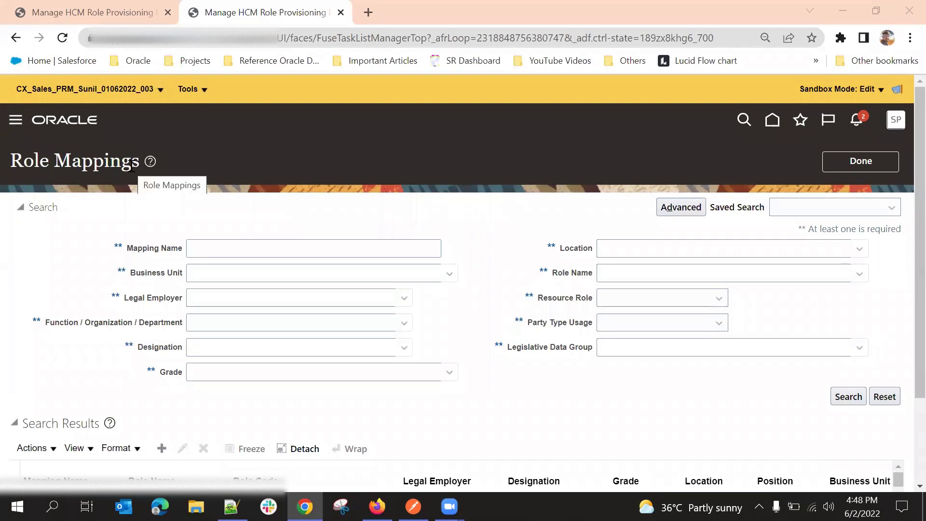
{"action": "scroll", "coordinate": [516, 242], "scroll_direction": "down", "scroll_amount": 1}
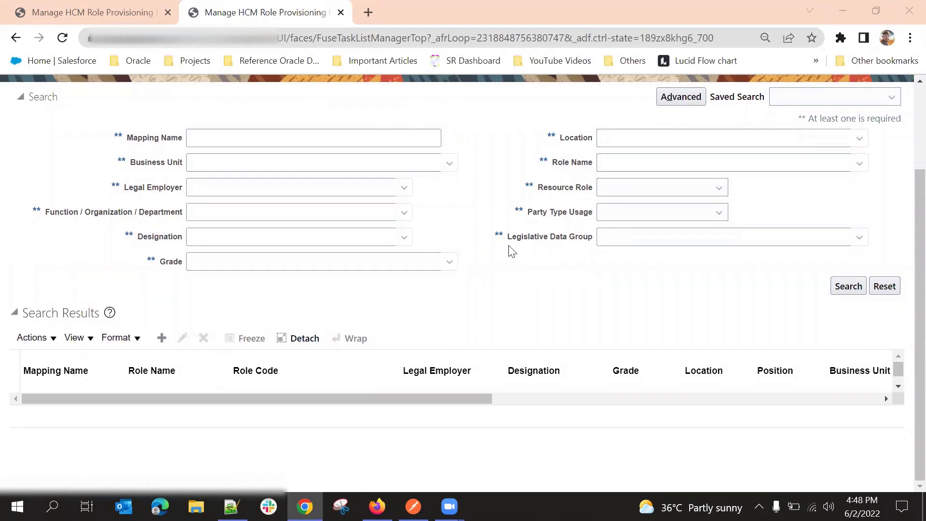
{"action": "left_click", "coordinate": [163, 338]}
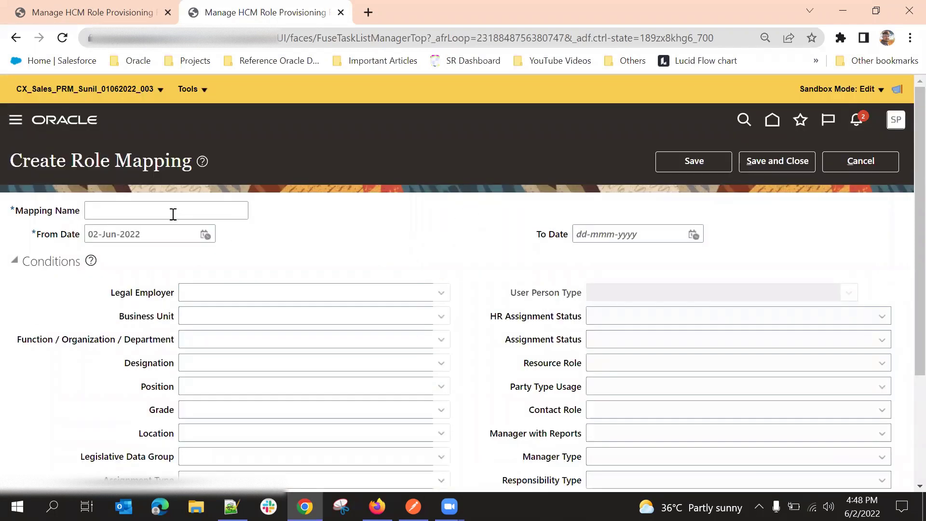
{"action": "left_click", "coordinate": [172, 214]}
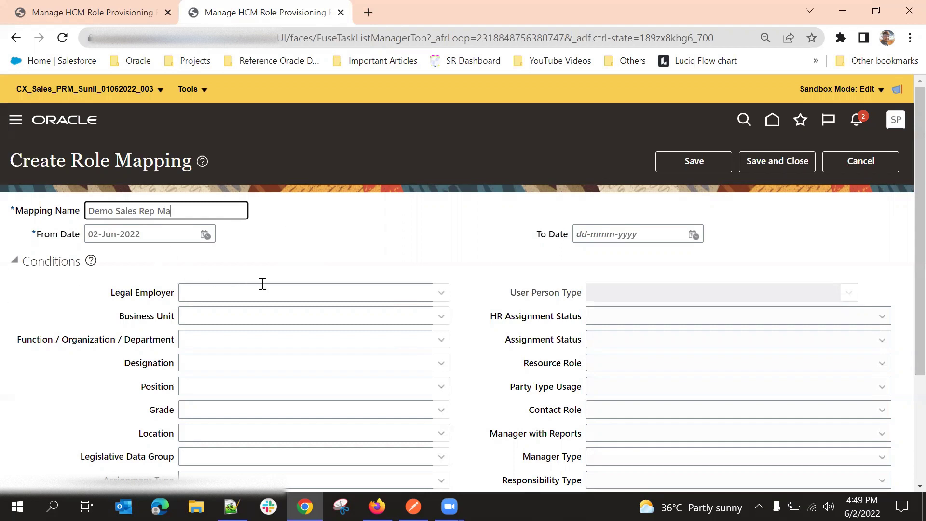
Step: Examine the Conditions and Associated Roles sections of the new role mapping
{"action": "scroll", "coordinate": [384, 246], "scroll_direction": "down", "scroll_amount": 3}
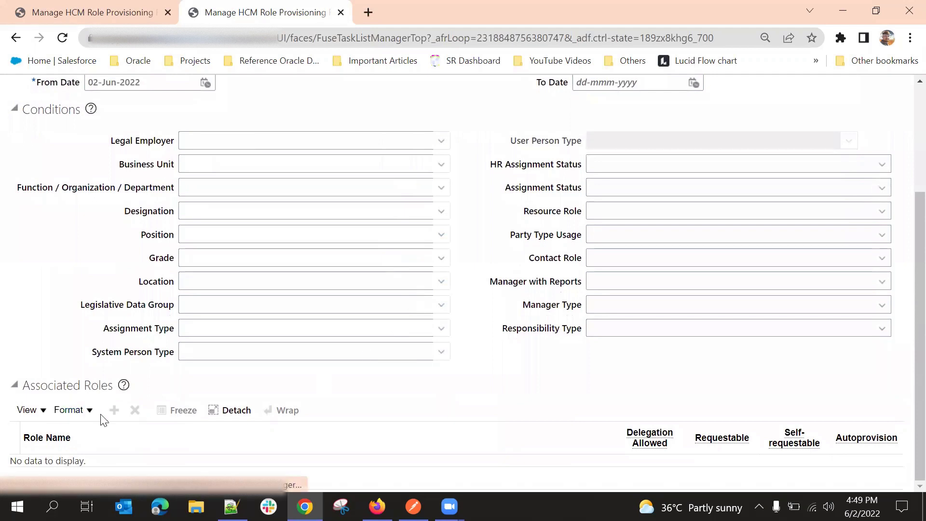
{"action": "scroll", "coordinate": [410, 374], "scroll_direction": "up", "scroll_amount": 3}
{"action": "left_click", "coordinate": [340, 231]}
{"action": "scroll", "coordinate": [412, 220], "scroll_direction": "down", "scroll_amount": 3}
{"action": "scroll", "coordinate": [434, 207], "scroll_direction": "up", "scroll_amount": 3}
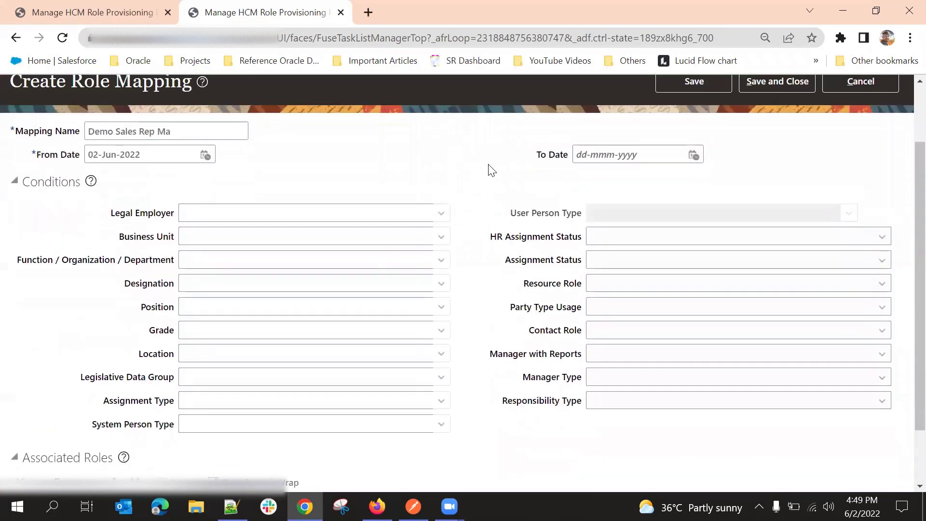
{"action": "scroll", "coordinate": [490, 178], "scroll_direction": "down", "scroll_amount": 3}
{"action": "scroll", "coordinate": [499, 205], "scroll_direction": "up", "scroll_amount": 1}
{"action": "scroll", "coordinate": [477, 241], "scroll_direction": "down", "scroll_amount": 1}
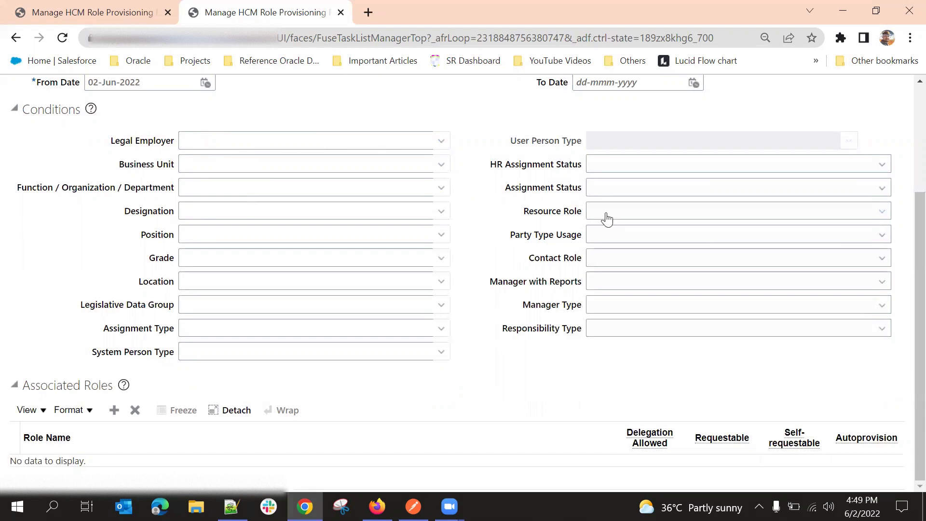
Step: Add a blank role row to the Associated Roles of the new role mapping
{"action": "left_click", "coordinate": [113, 411]}
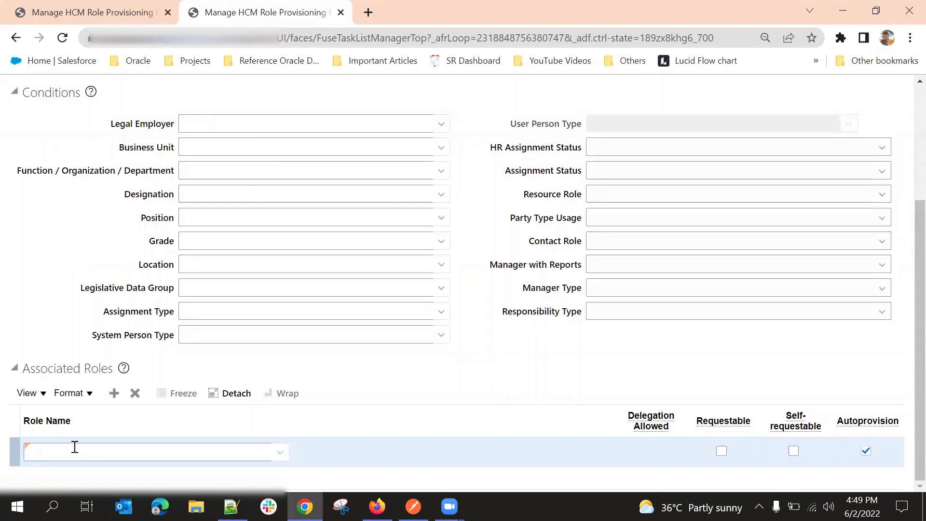
{"action": "scroll", "coordinate": [389, 351], "scroll_direction": "up", "scroll_amount": 4}
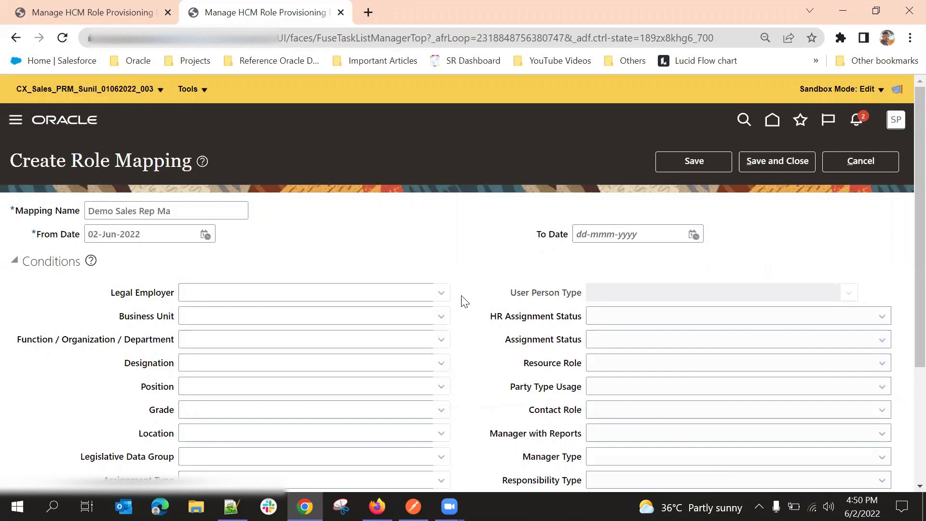
{"action": "scroll", "coordinate": [449, 320], "scroll_direction": "down", "scroll_amount": 3}
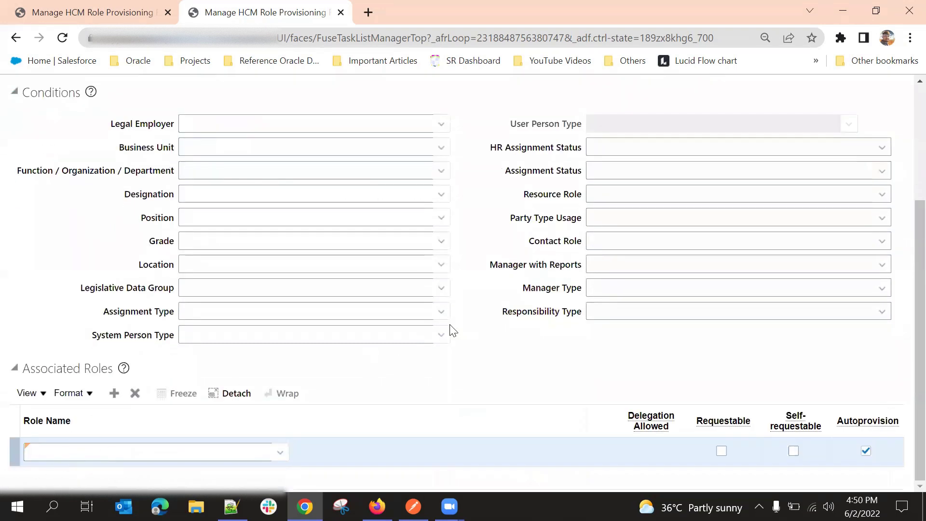
{"action": "scroll", "coordinate": [475, 331], "scroll_direction": "up", "scroll_amount": 3}
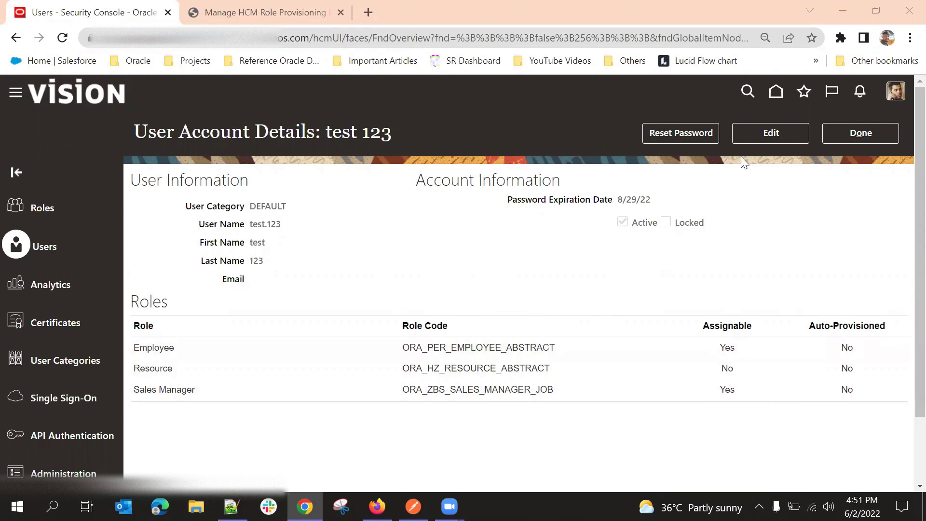
Step: Replace the Sales Manager role with Demo Sales Representative on the test user's account, save it and leave the account details
{"action": "left_click", "coordinate": [769, 134]}
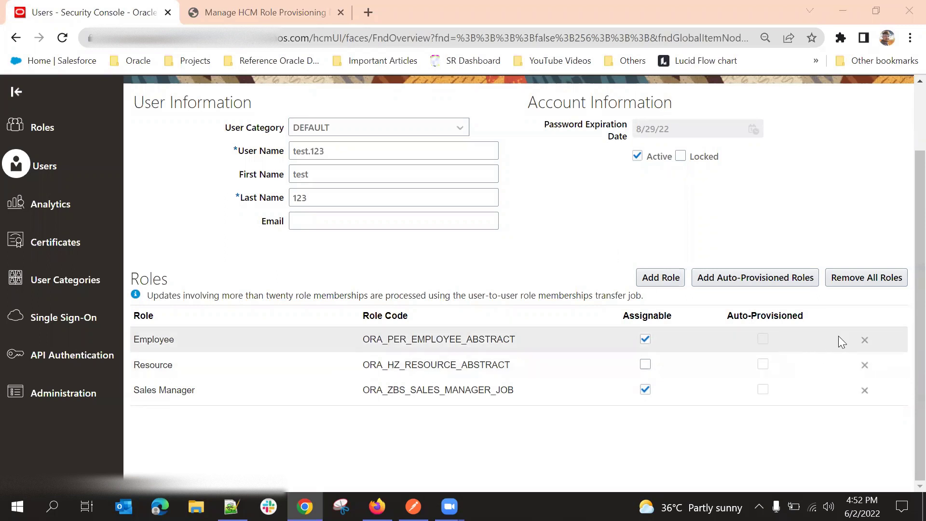
{"action": "left_click", "coordinate": [862, 393]}
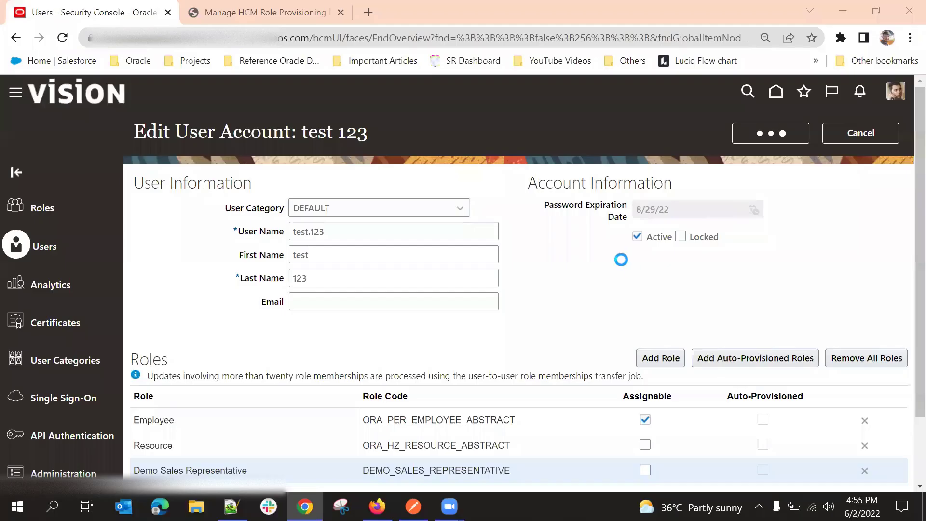
{"action": "scroll", "coordinate": [352, 393], "scroll_direction": "down", "scroll_amount": 3}
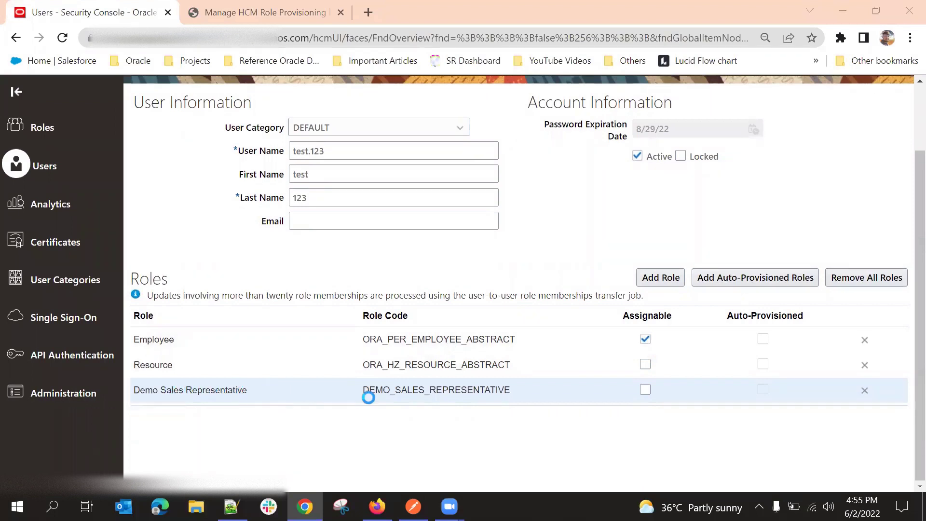
{"action": "scroll", "coordinate": [639, 199], "scroll_direction": "up", "scroll_amount": 3}
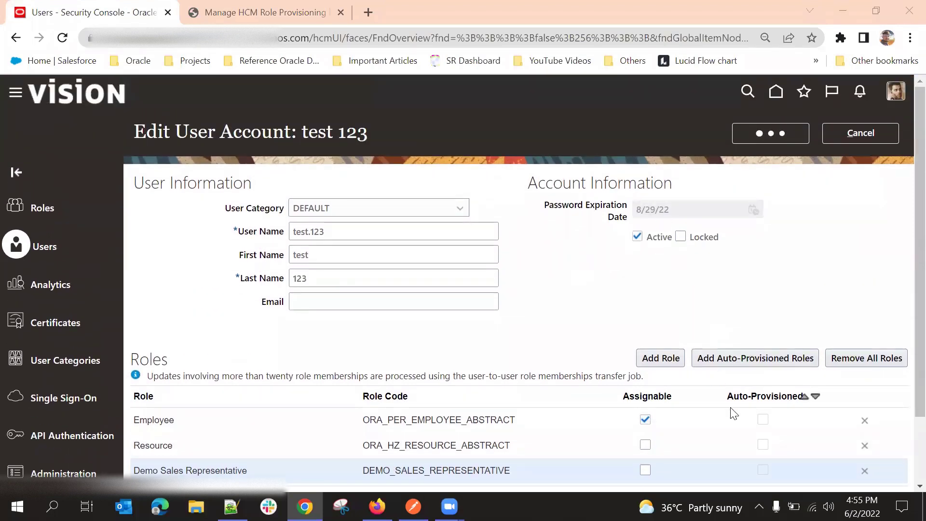
{"action": "scroll", "coordinate": [634, 248], "scroll_direction": "down", "scroll_amount": 2}
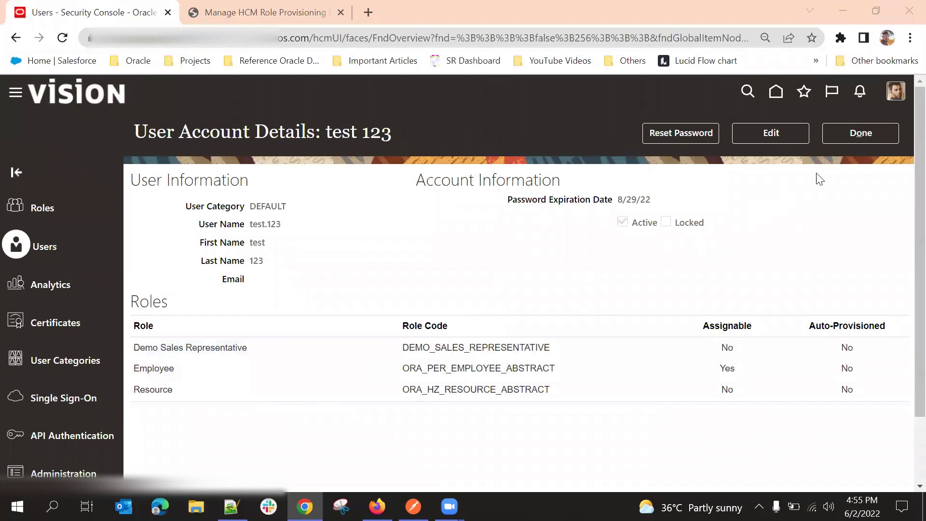
{"action": "left_click", "coordinate": [855, 135]}
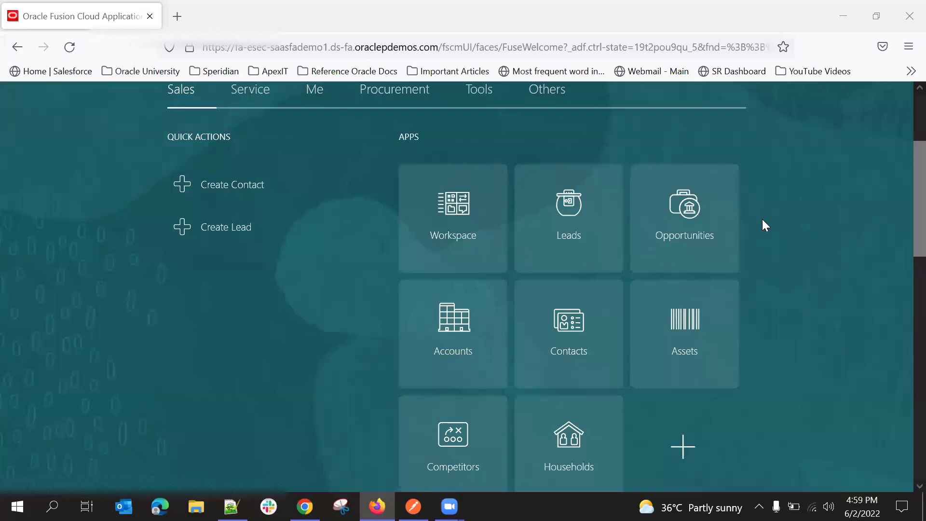
Step: In Firefox, examine the quick actions and Sales apps available on the test user's home page
{"action": "scroll", "coordinate": [774, 249], "scroll_direction": "up", "scroll_amount": 3}
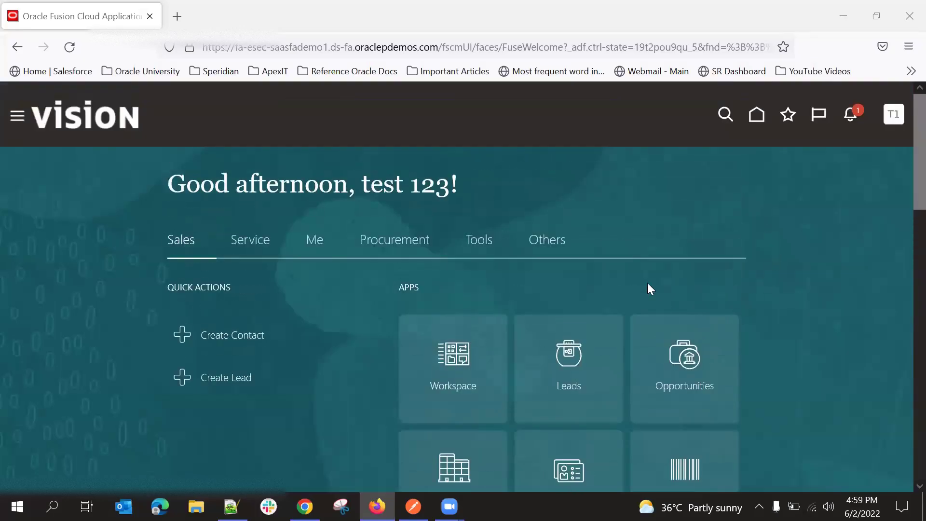
{"action": "scroll", "coordinate": [693, 205], "scroll_direction": "down", "scroll_amount": 3}
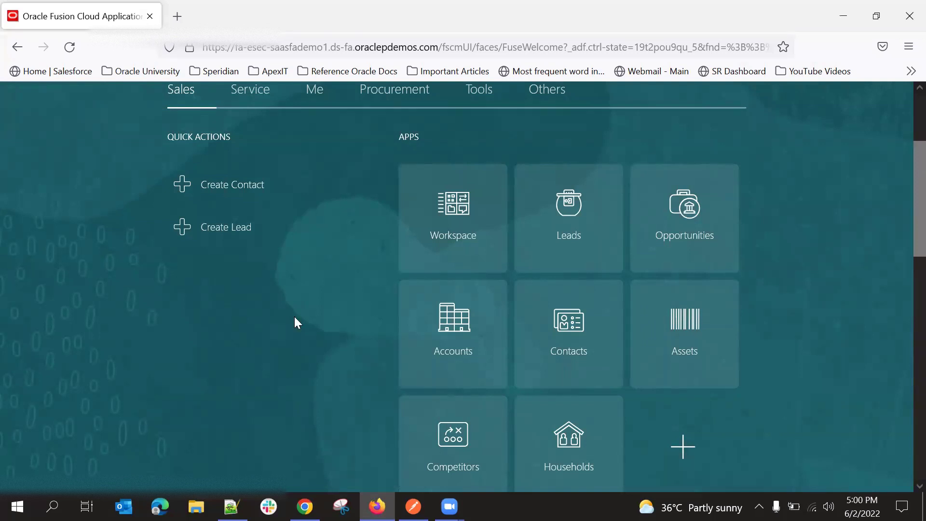
{"action": "scroll", "coordinate": [294, 316], "scroll_direction": "up", "scroll_amount": 2}
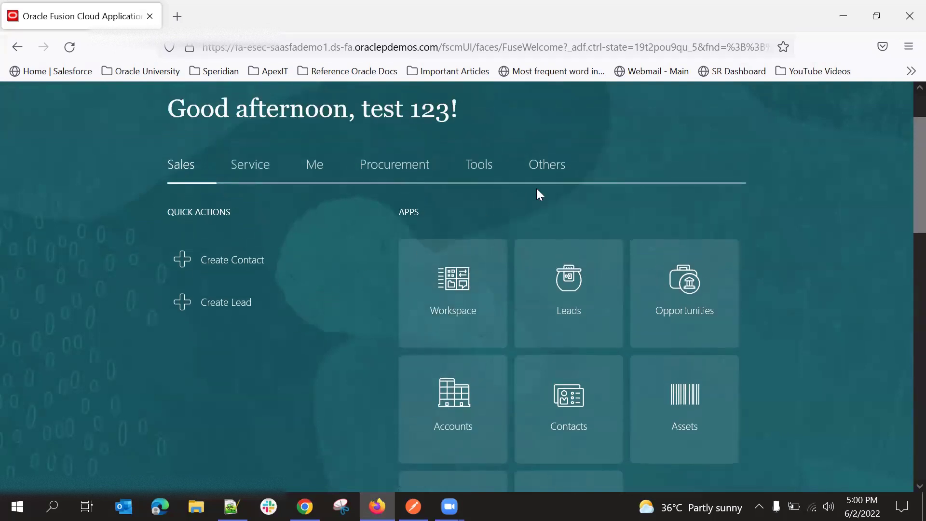
{"action": "scroll", "coordinate": [539, 194], "scroll_direction": "up", "scroll_amount": 2}
{"action": "scroll", "coordinate": [581, 227], "scroll_direction": "down", "scroll_amount": 3}
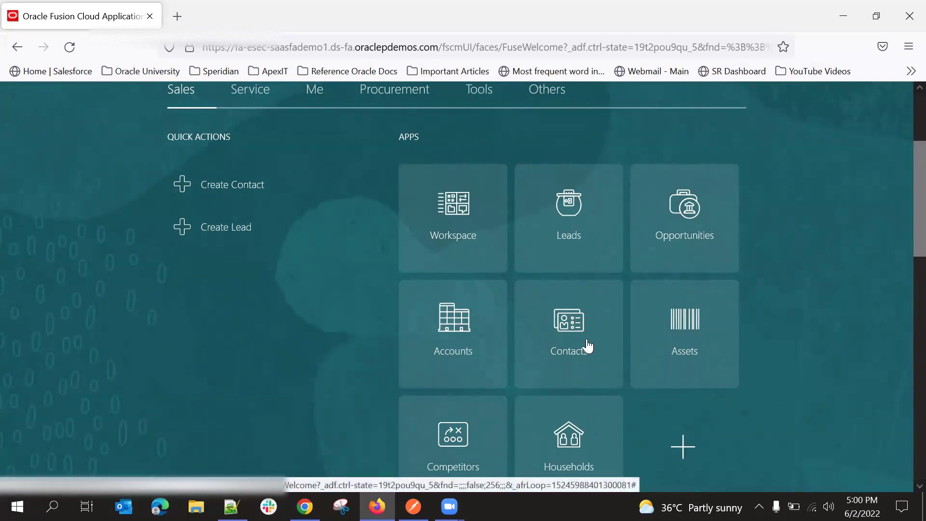
{"action": "scroll", "coordinate": [590, 345], "scroll_direction": "down", "scroll_amount": 3}
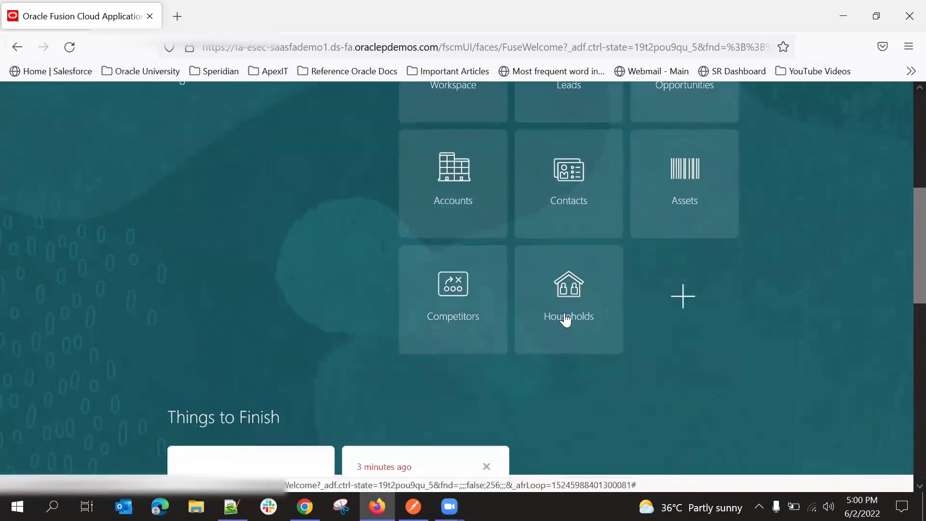
{"action": "scroll", "coordinate": [502, 246], "scroll_direction": "up", "scroll_amount": 2}
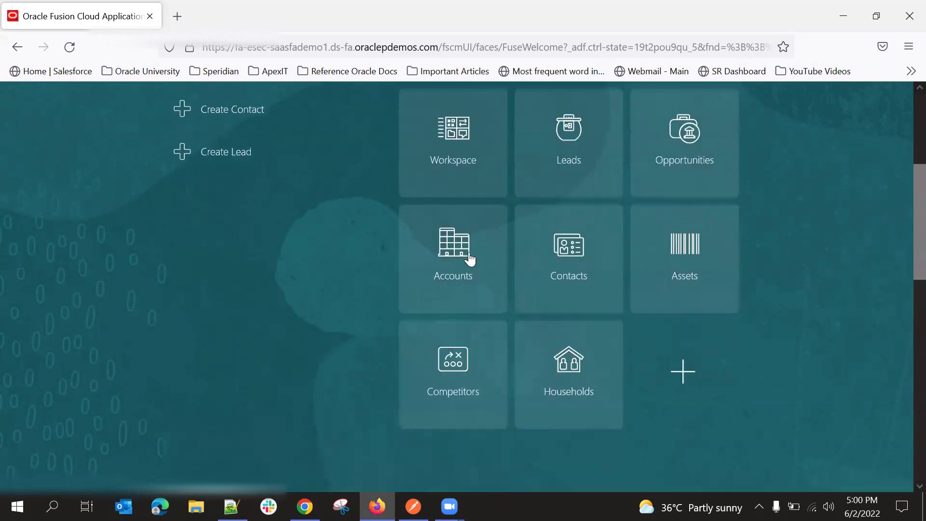
{"action": "scroll", "coordinate": [562, 201], "scroll_direction": "up", "scroll_amount": 2}
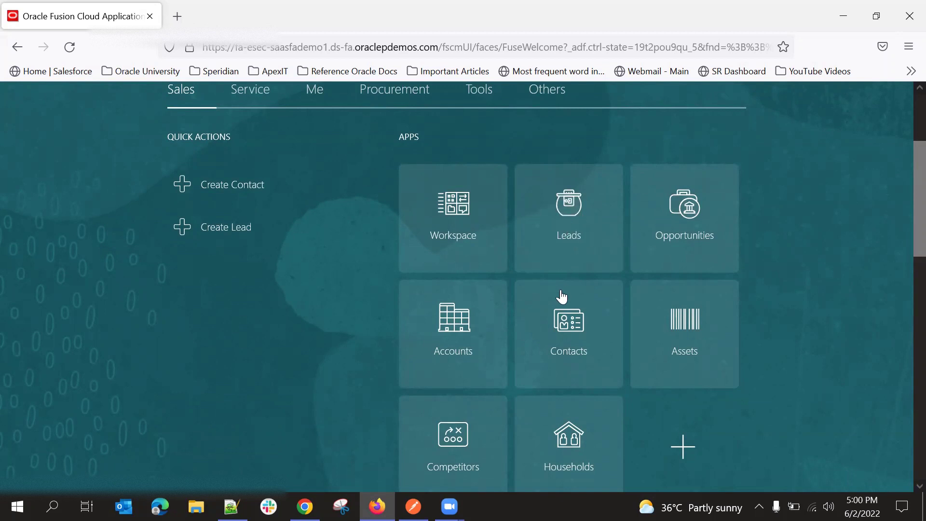
{"action": "scroll", "coordinate": [558, 296], "scroll_direction": "down", "scroll_amount": 2}
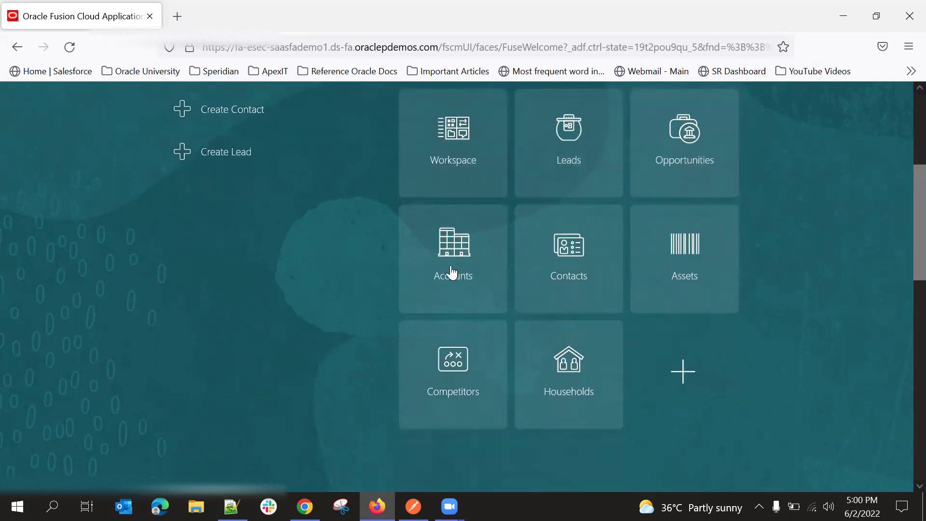
{"action": "scroll", "coordinate": [436, 294], "scroll_direction": "up", "scroll_amount": 4}
{"action": "scroll", "coordinate": [415, 311], "scroll_direction": "down", "scroll_amount": 2}
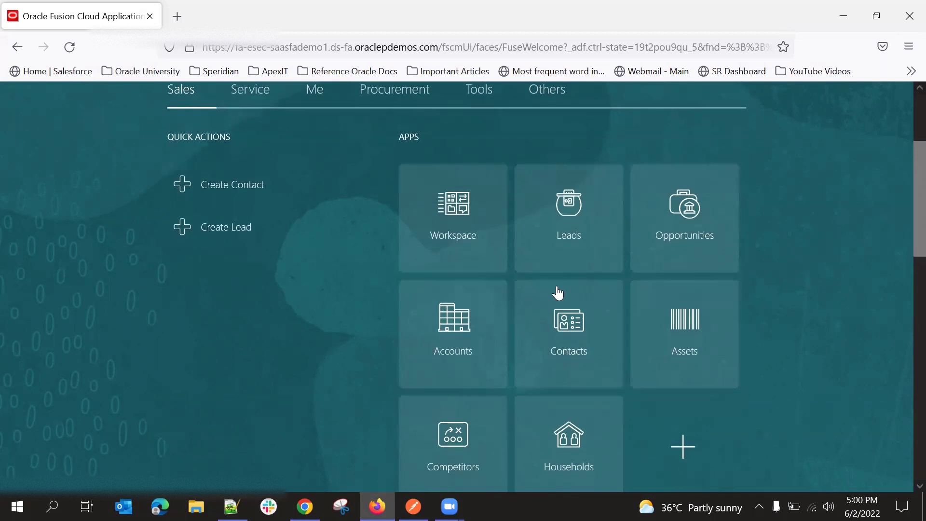
{"action": "scroll", "coordinate": [558, 292], "scroll_direction": "down", "scroll_amount": 2}
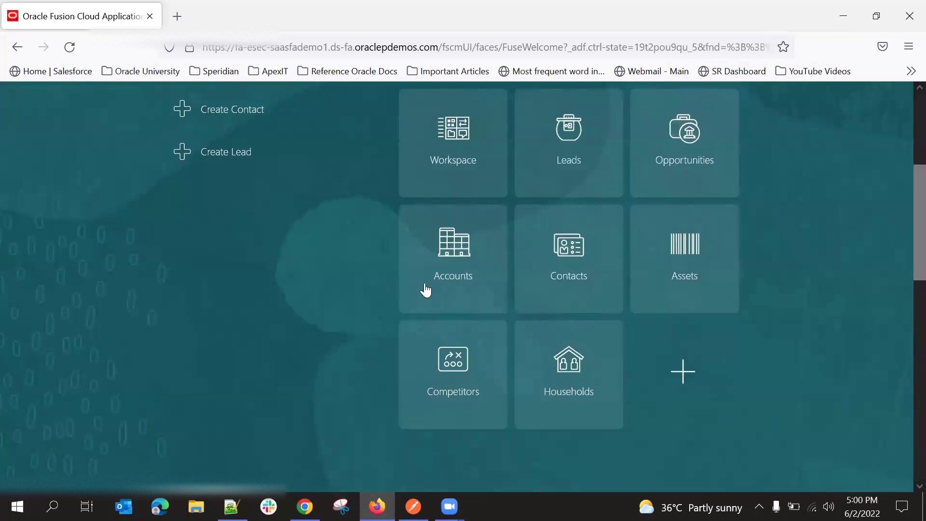
{"action": "scroll", "coordinate": [475, 286], "scroll_direction": "up", "scroll_amount": 5}
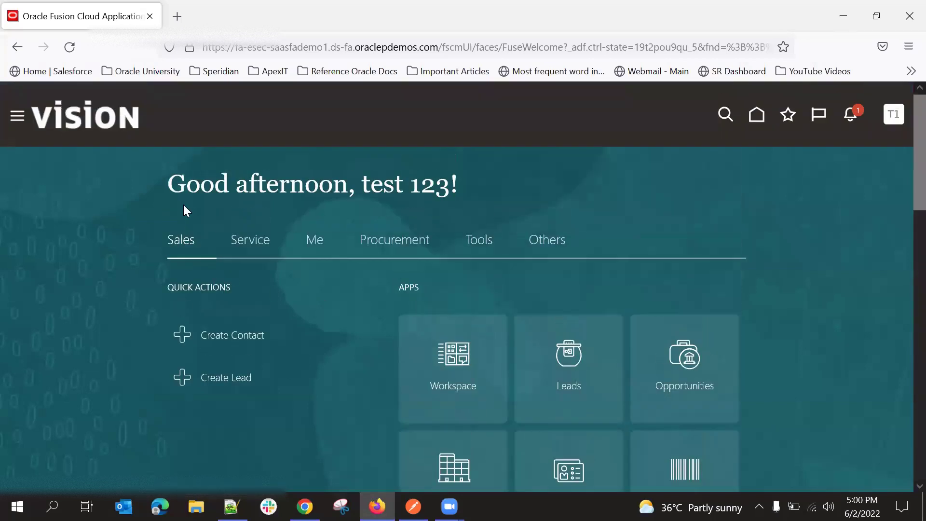
Step: Open the test user's navigator and expand the Service group to view its entries
{"action": "left_click", "coordinate": [18, 115]}
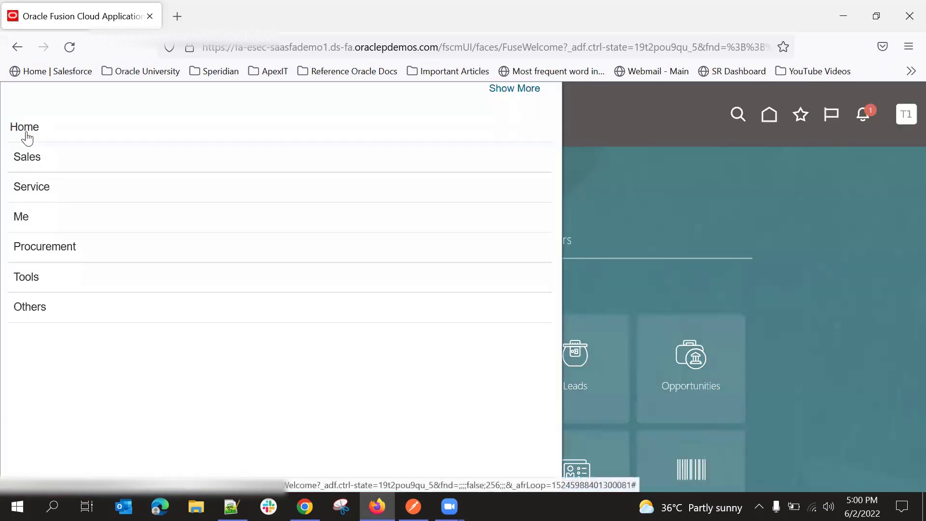
{"action": "left_click", "coordinate": [84, 196]}
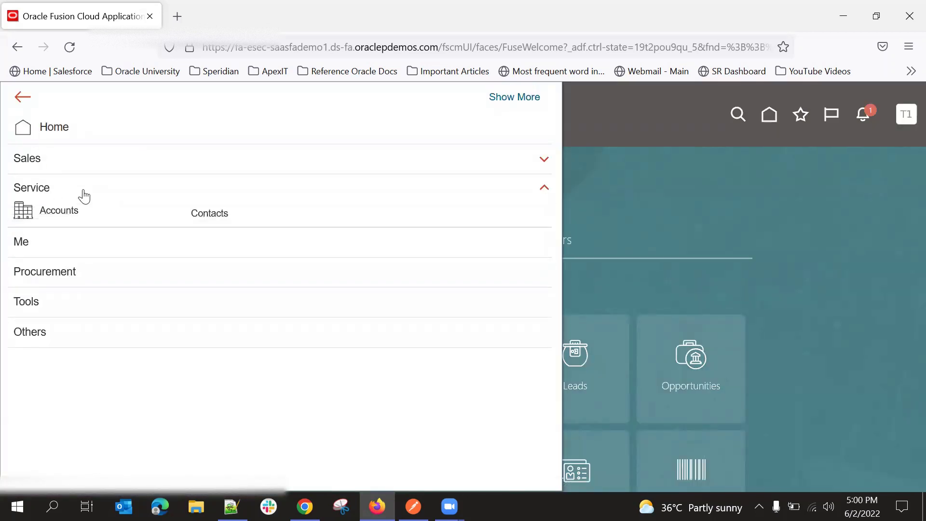
Step: Examine the entries in the Sales, Me, Procurement, Tools and Others groups of the test user's navigator
{"action": "left_click", "coordinate": [76, 162]}
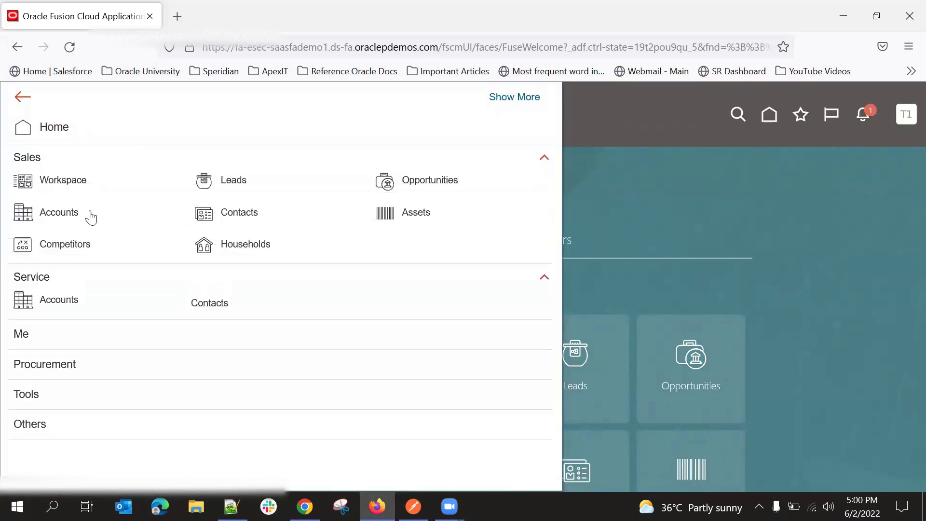
{"action": "left_click", "coordinate": [89, 335]}
{"action": "scroll", "coordinate": [87, 316], "scroll_direction": "down", "scroll_amount": 3}
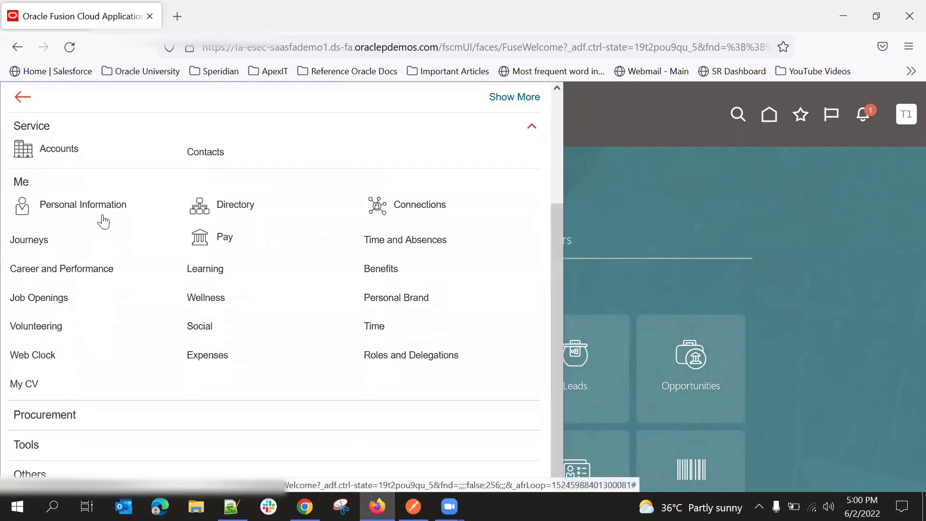
{"action": "left_click", "coordinate": [99, 183]}
{"action": "left_click", "coordinate": [88, 367]}
{"action": "left_click", "coordinate": [87, 370]}
{"action": "left_click", "coordinate": [87, 395]}
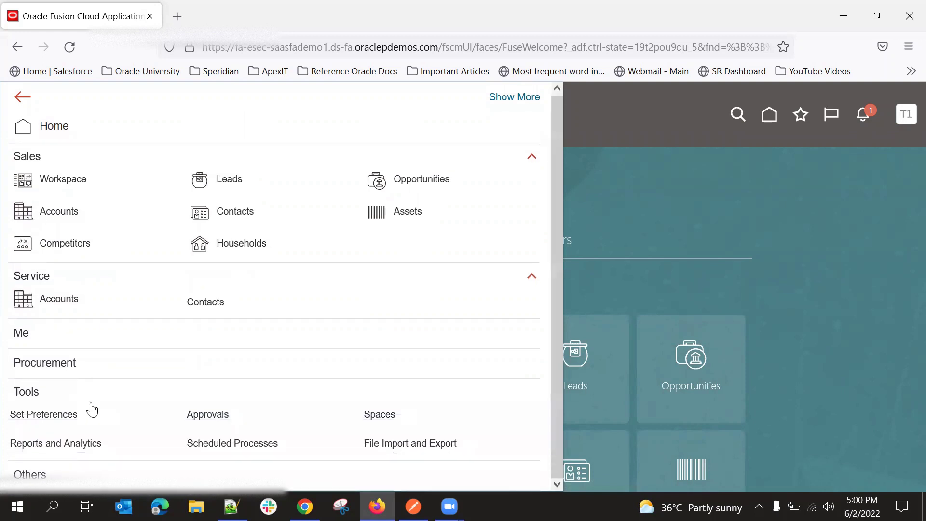
{"action": "left_click", "coordinate": [30, 474]}
{"action": "scroll", "coordinate": [93, 341], "scroll_direction": "down", "scroll_amount": 3}
{"action": "scroll", "coordinate": [115, 376], "scroll_direction": "up", "scroll_amount": 3}
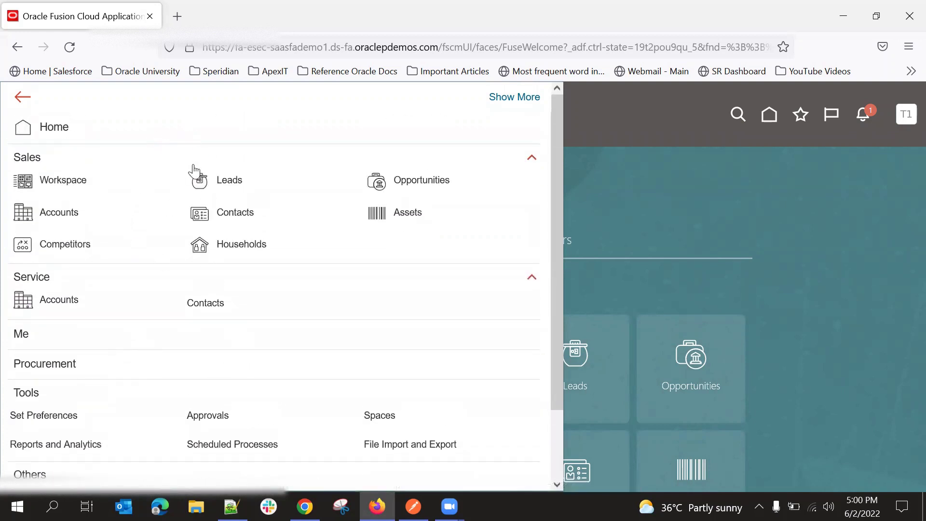
Step: Review the Me group's entries again, collapse it, look over the remaining groups and close the navigator
{"action": "left_click", "coordinate": [121, 338]}
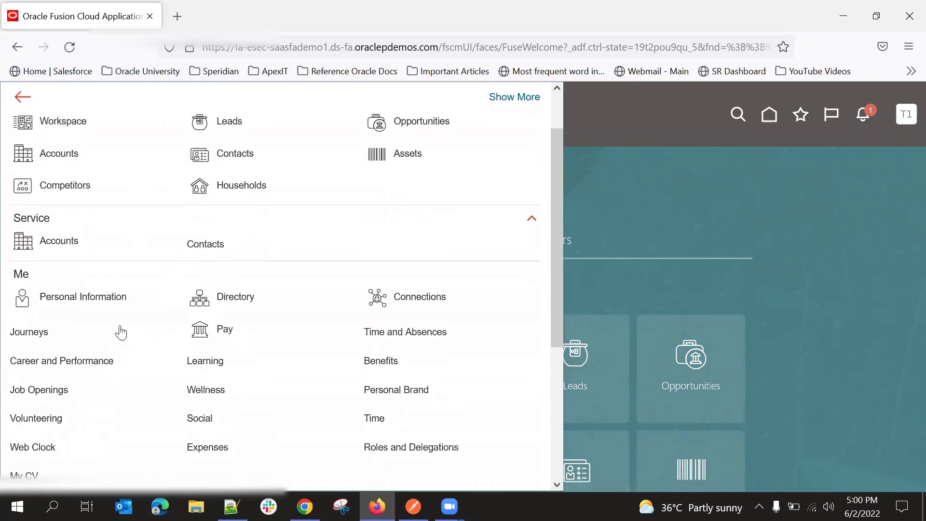
{"action": "left_click", "coordinate": [128, 277]}
{"action": "left_click", "coordinate": [119, 278]}
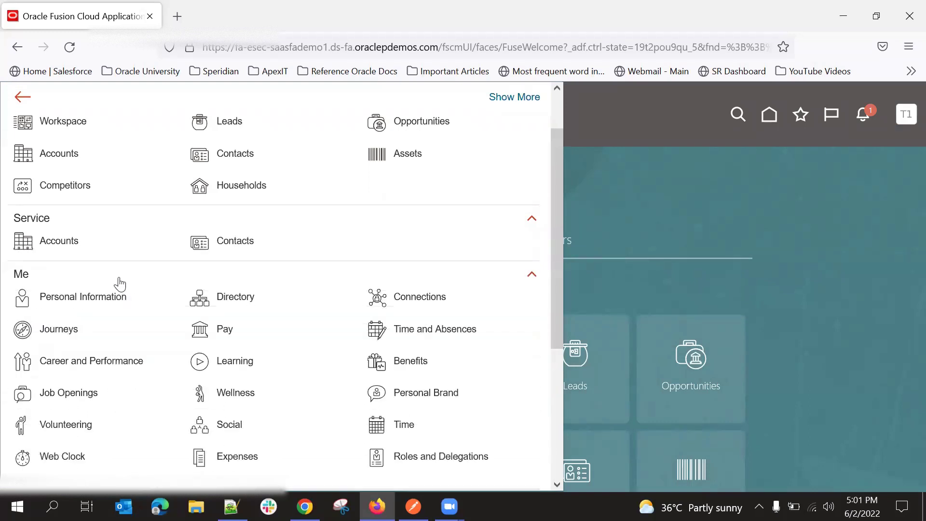
{"action": "left_click", "coordinate": [116, 262]}
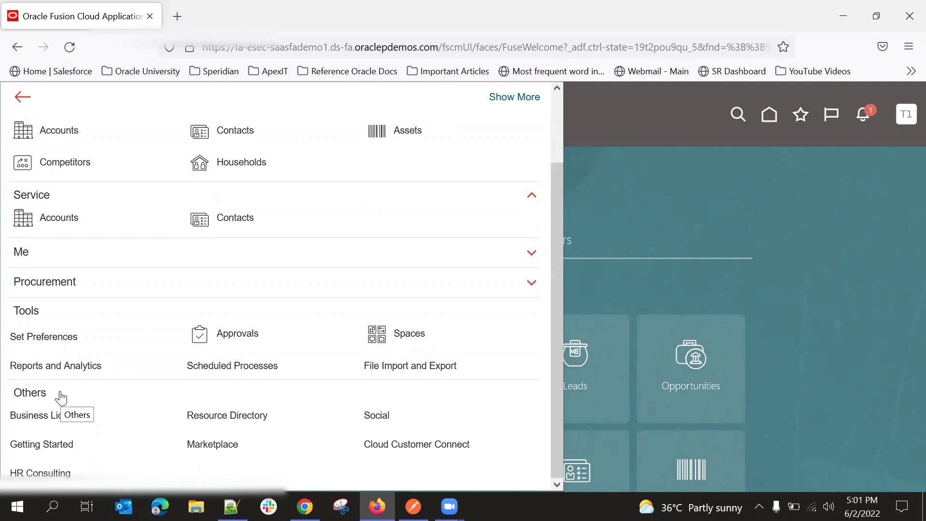
{"action": "scroll", "coordinate": [65, 394], "scroll_direction": "up", "scroll_amount": 2}
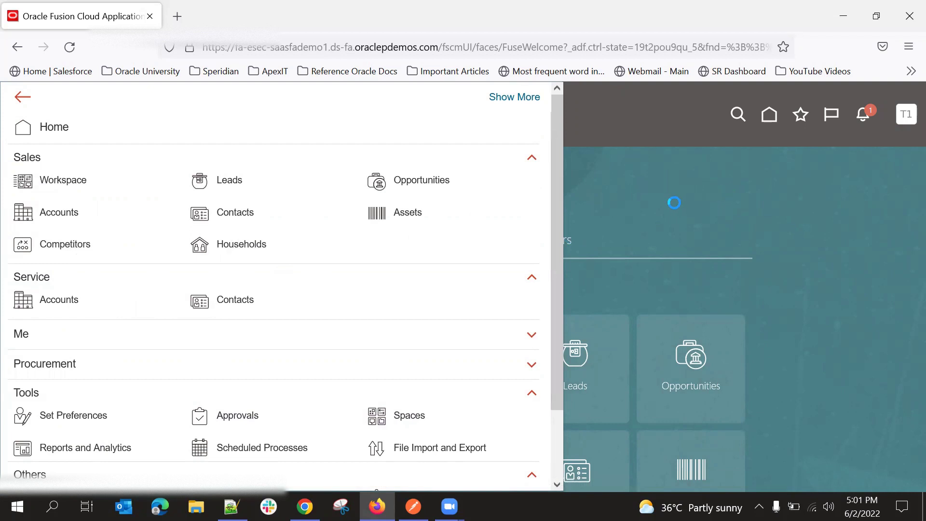
{"action": "left_click", "coordinate": [671, 203]}
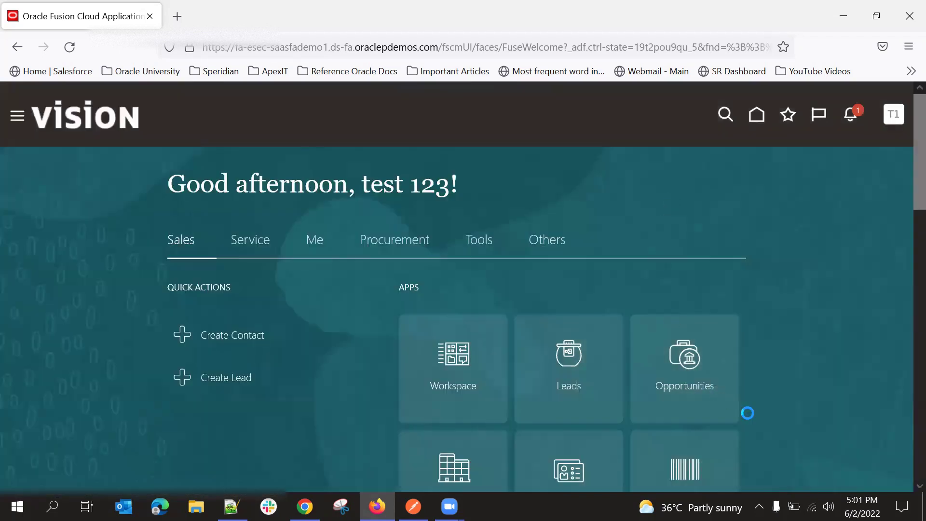